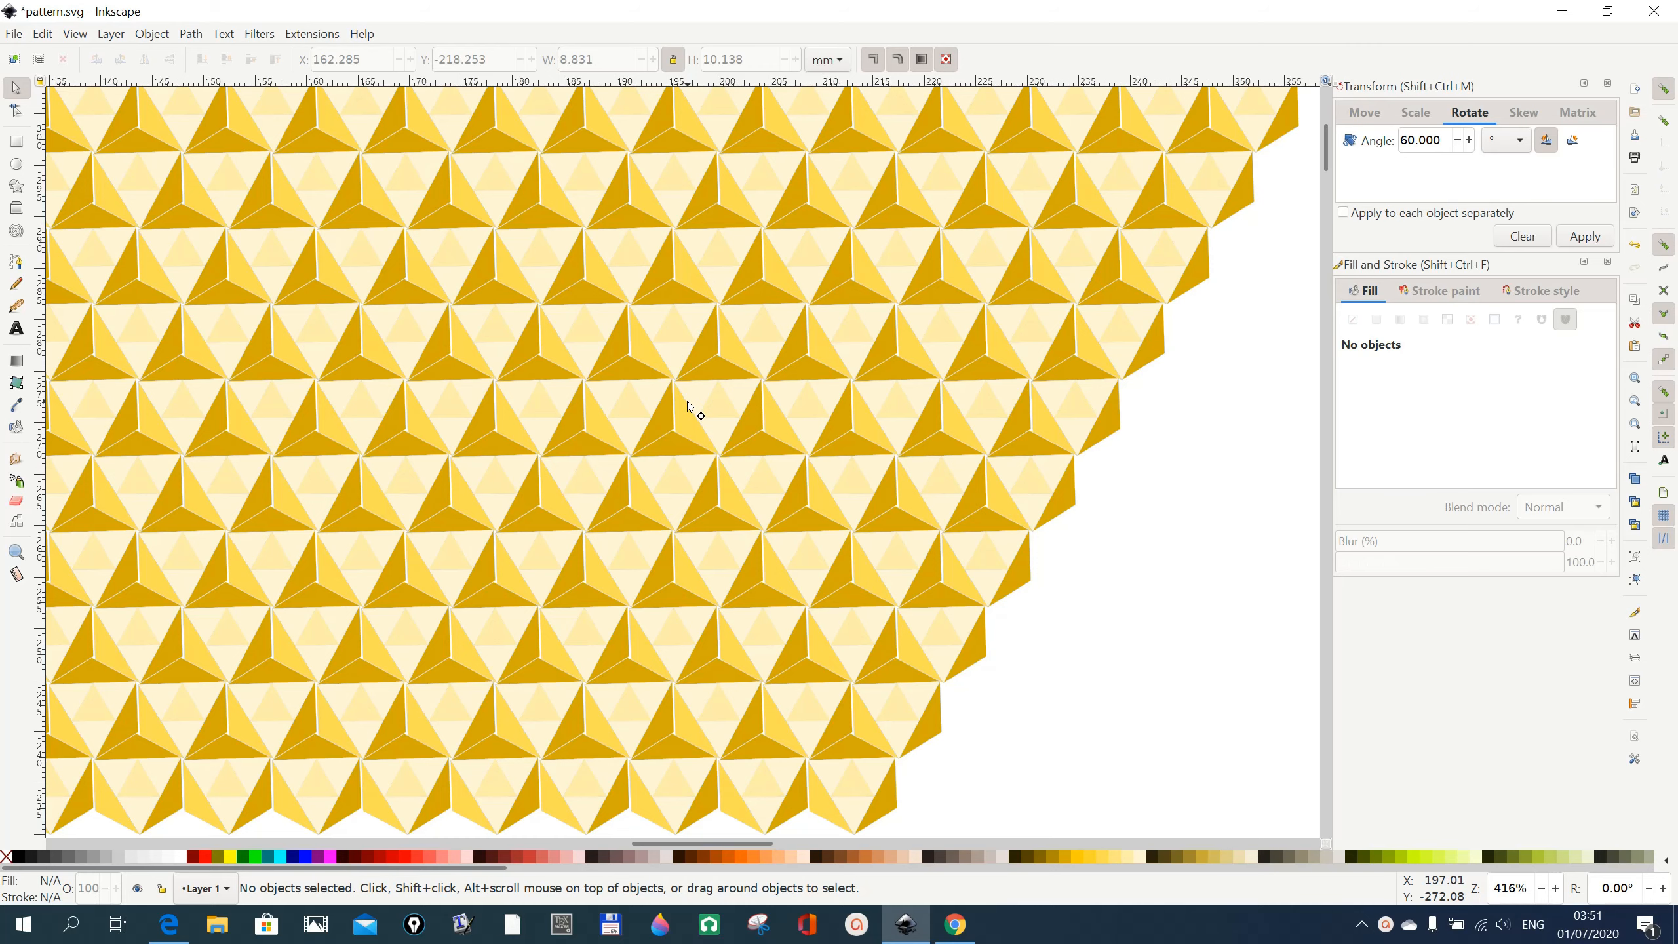
# - Draw a regular six-corner polygon with a radius of about 9.24 mm in the empty area below the pattern
pyautogui.scroll(-5, 687, 401)
pyautogui.scroll(-4, 687, 402)
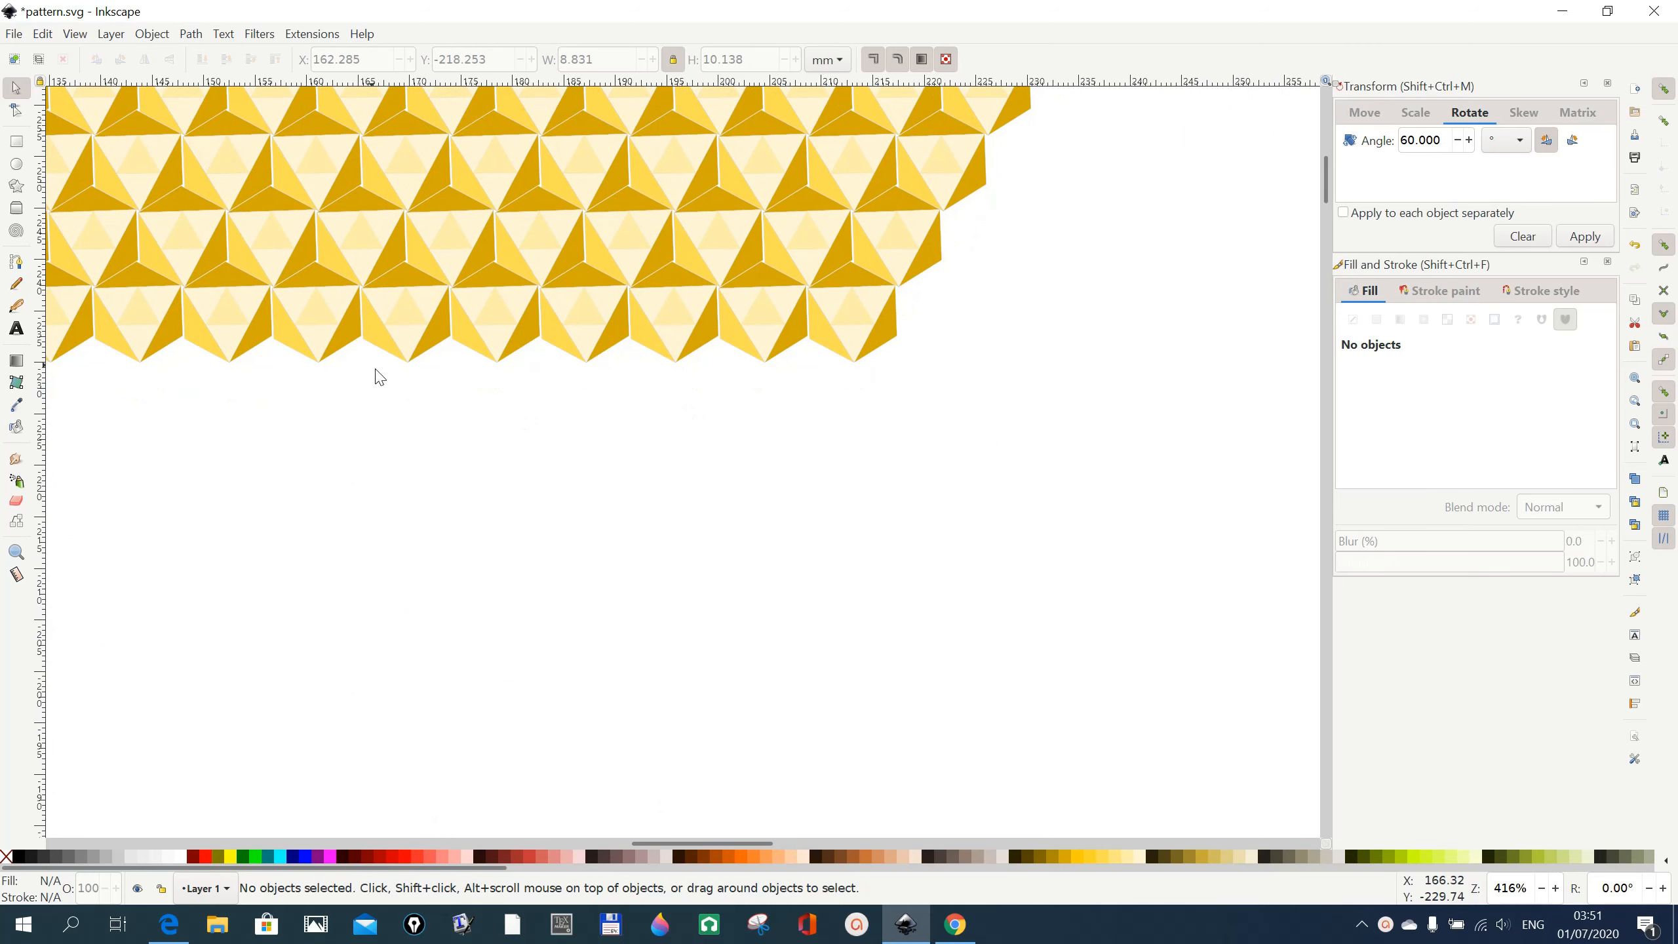
pyautogui.click(16, 191)
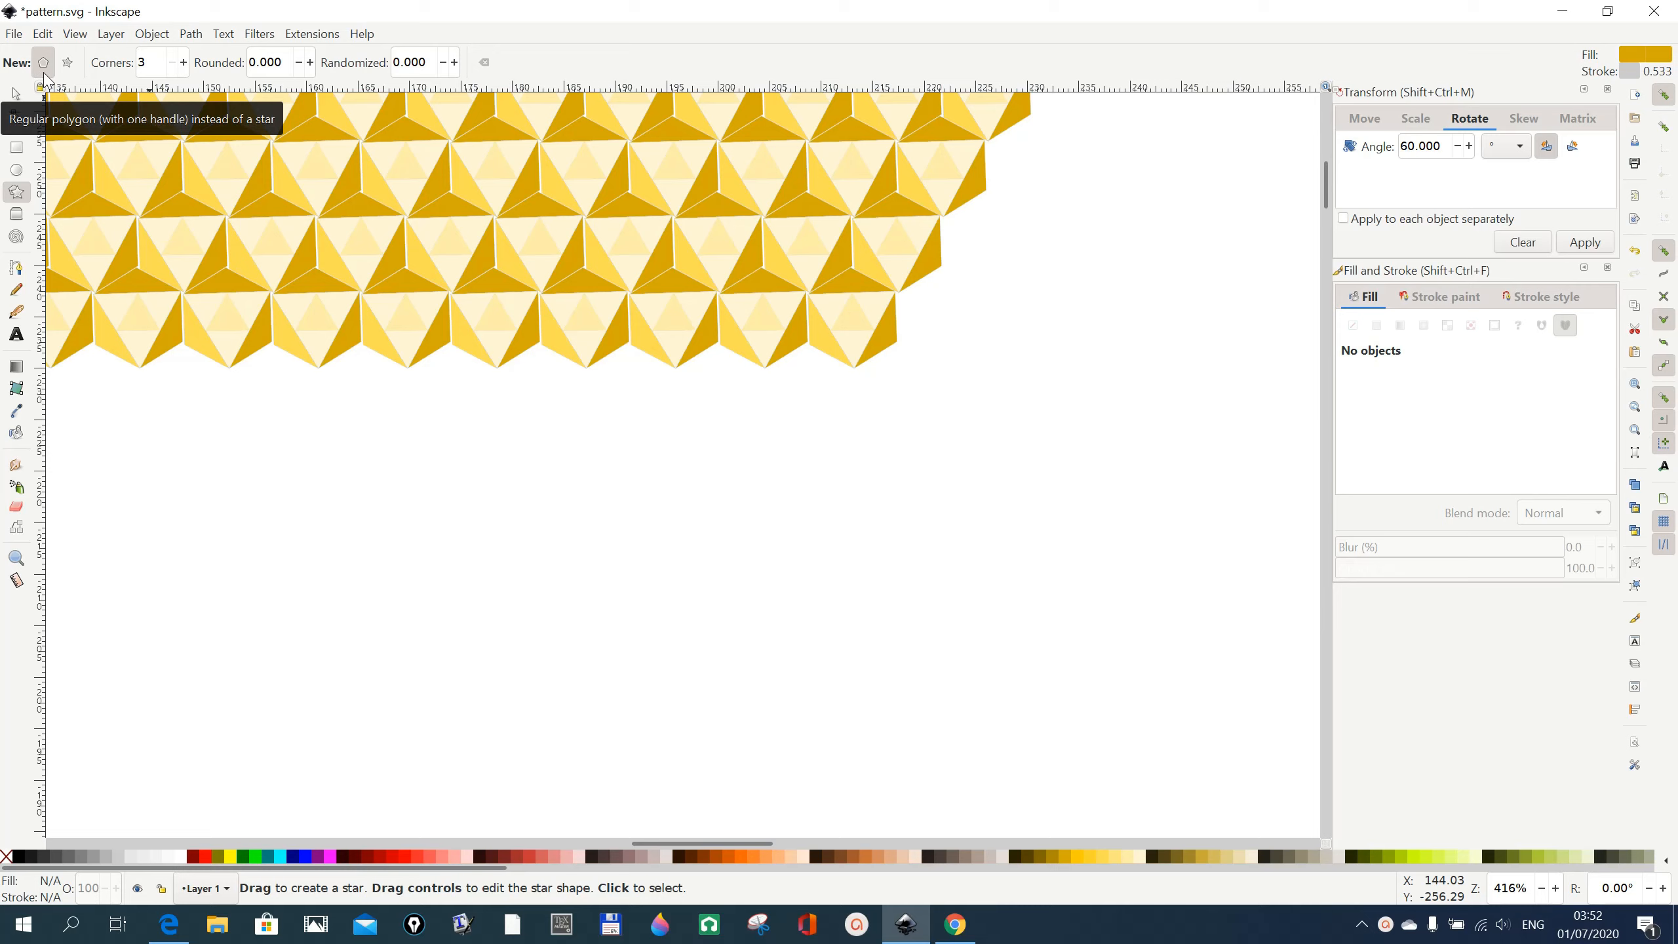
pyautogui.click(184, 69)
pyautogui.click(184, 69)
pyautogui.click(185, 69)
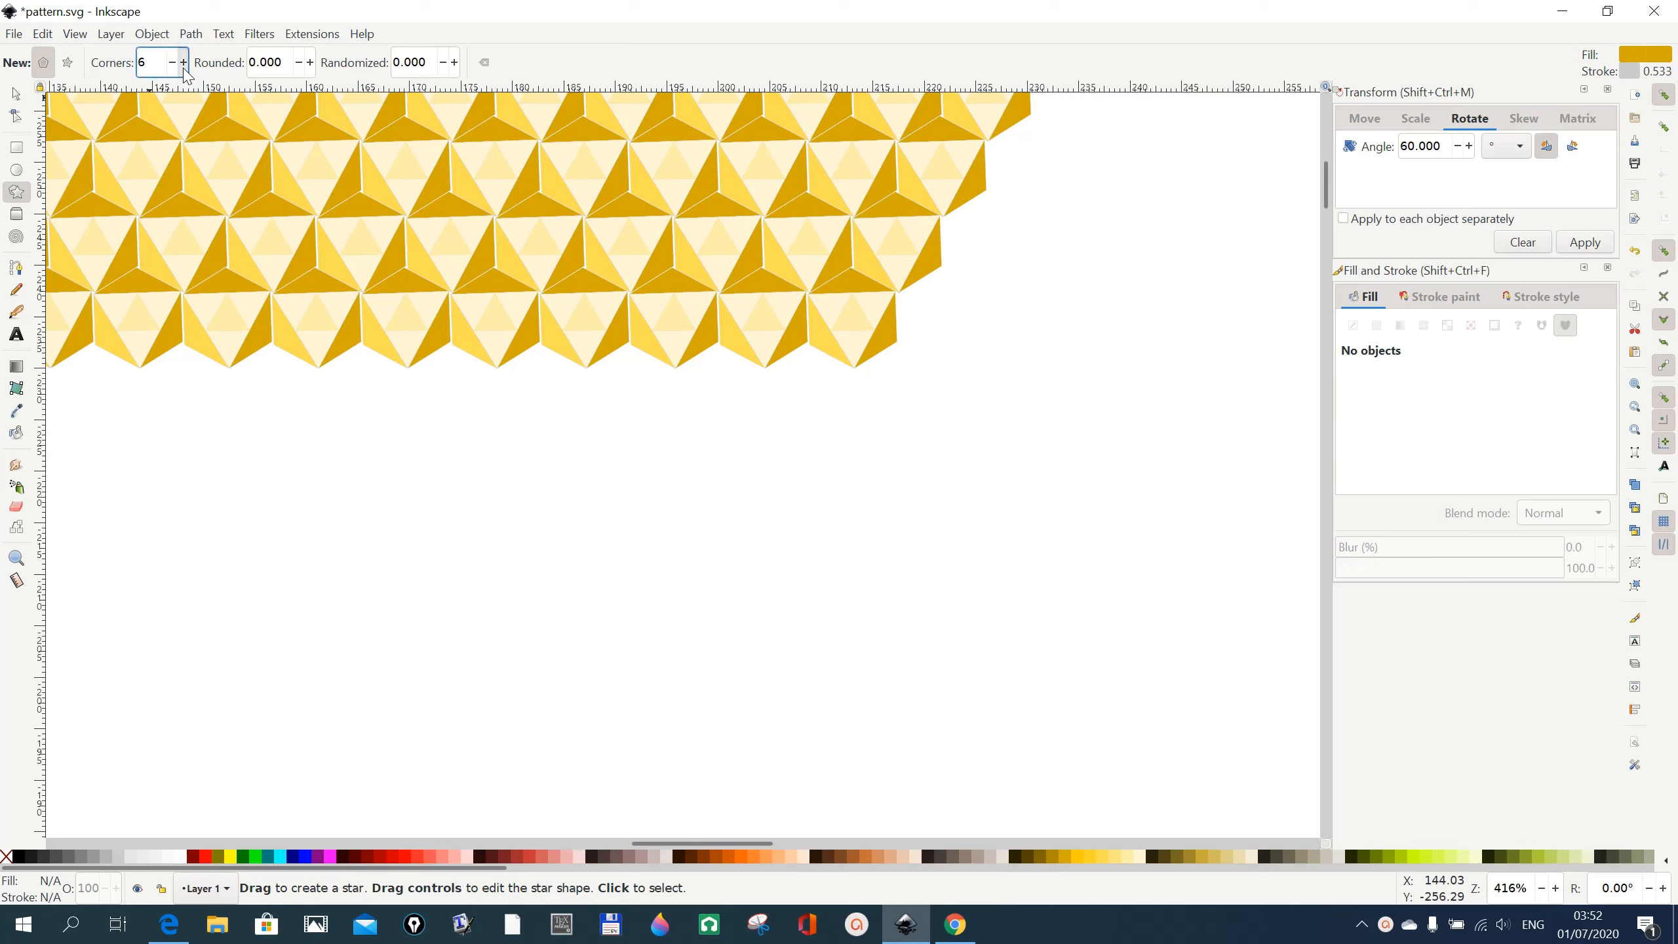
pyautogui.moveTo(412, 550); pyautogui.dragTo(415, 645)
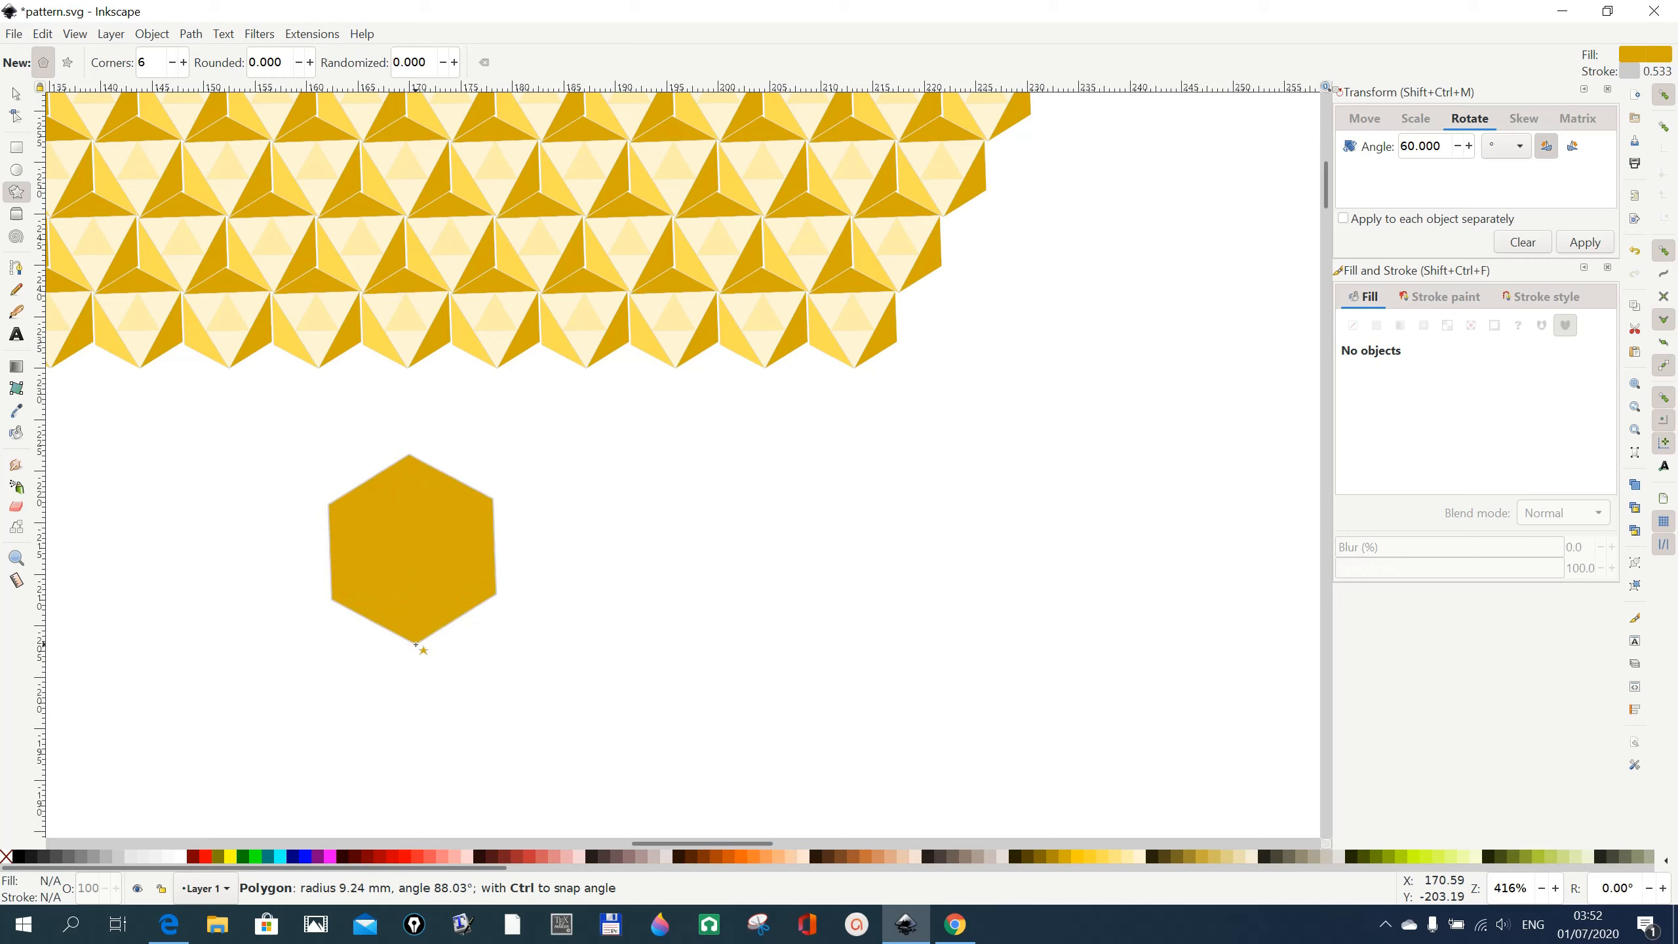
pyautogui.moveTo(416, 644); pyautogui.dragTo(415, 643)
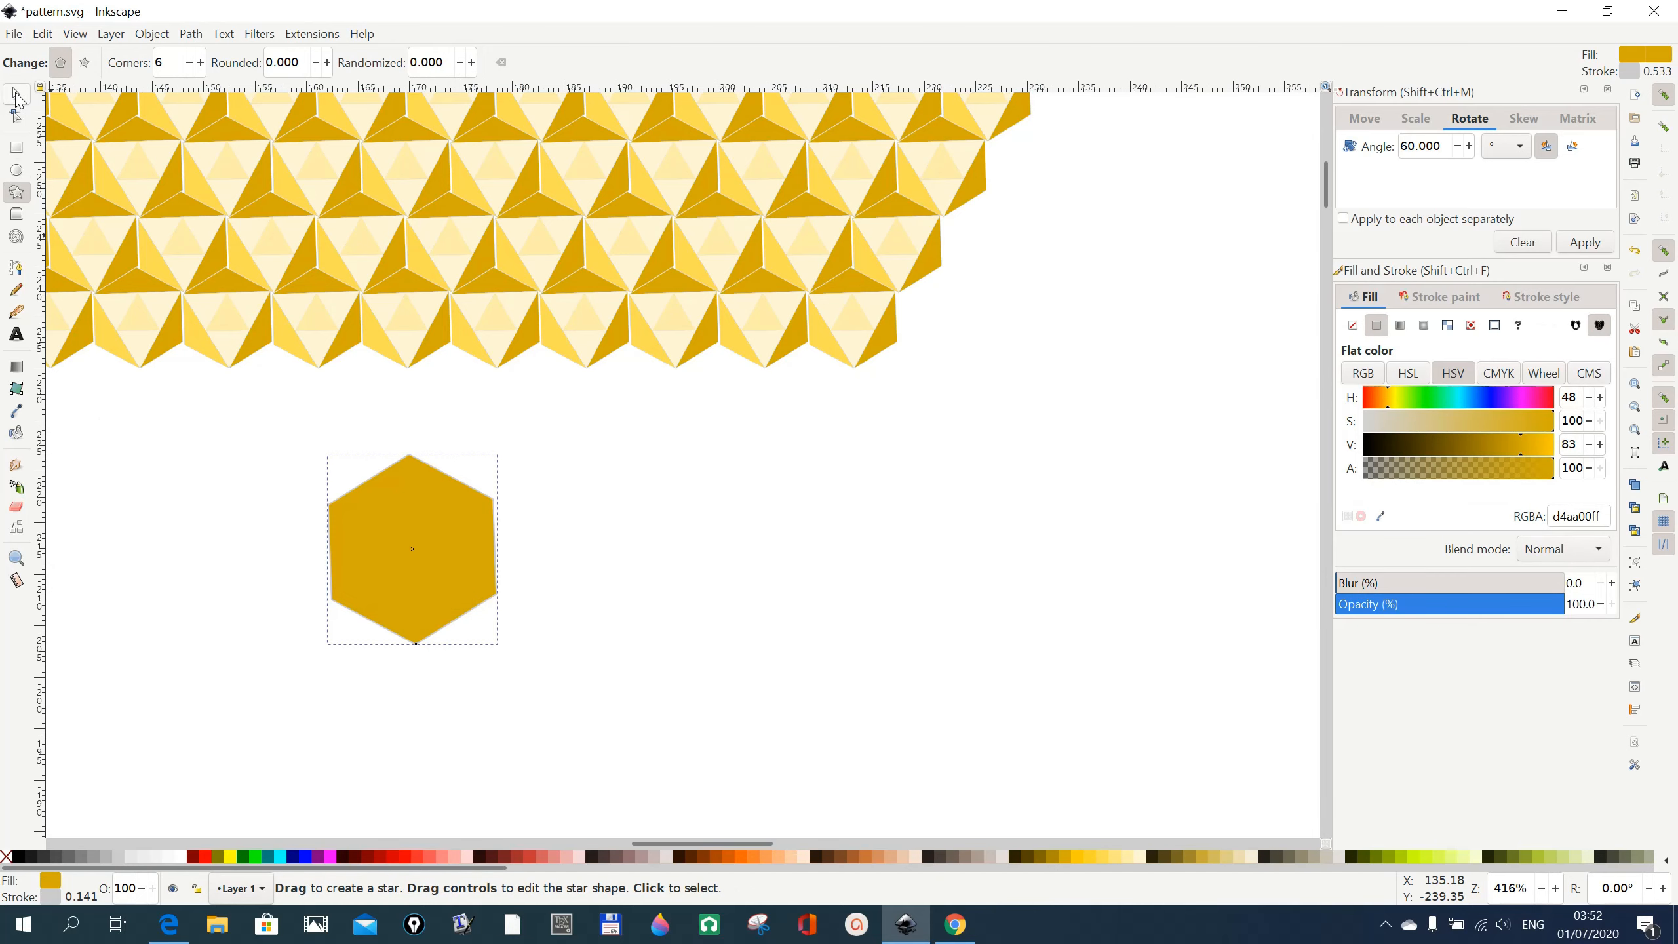
# - Make the hexagon's fill semi-transparent by setting its alpha to 47
pyautogui.click(17, 97)
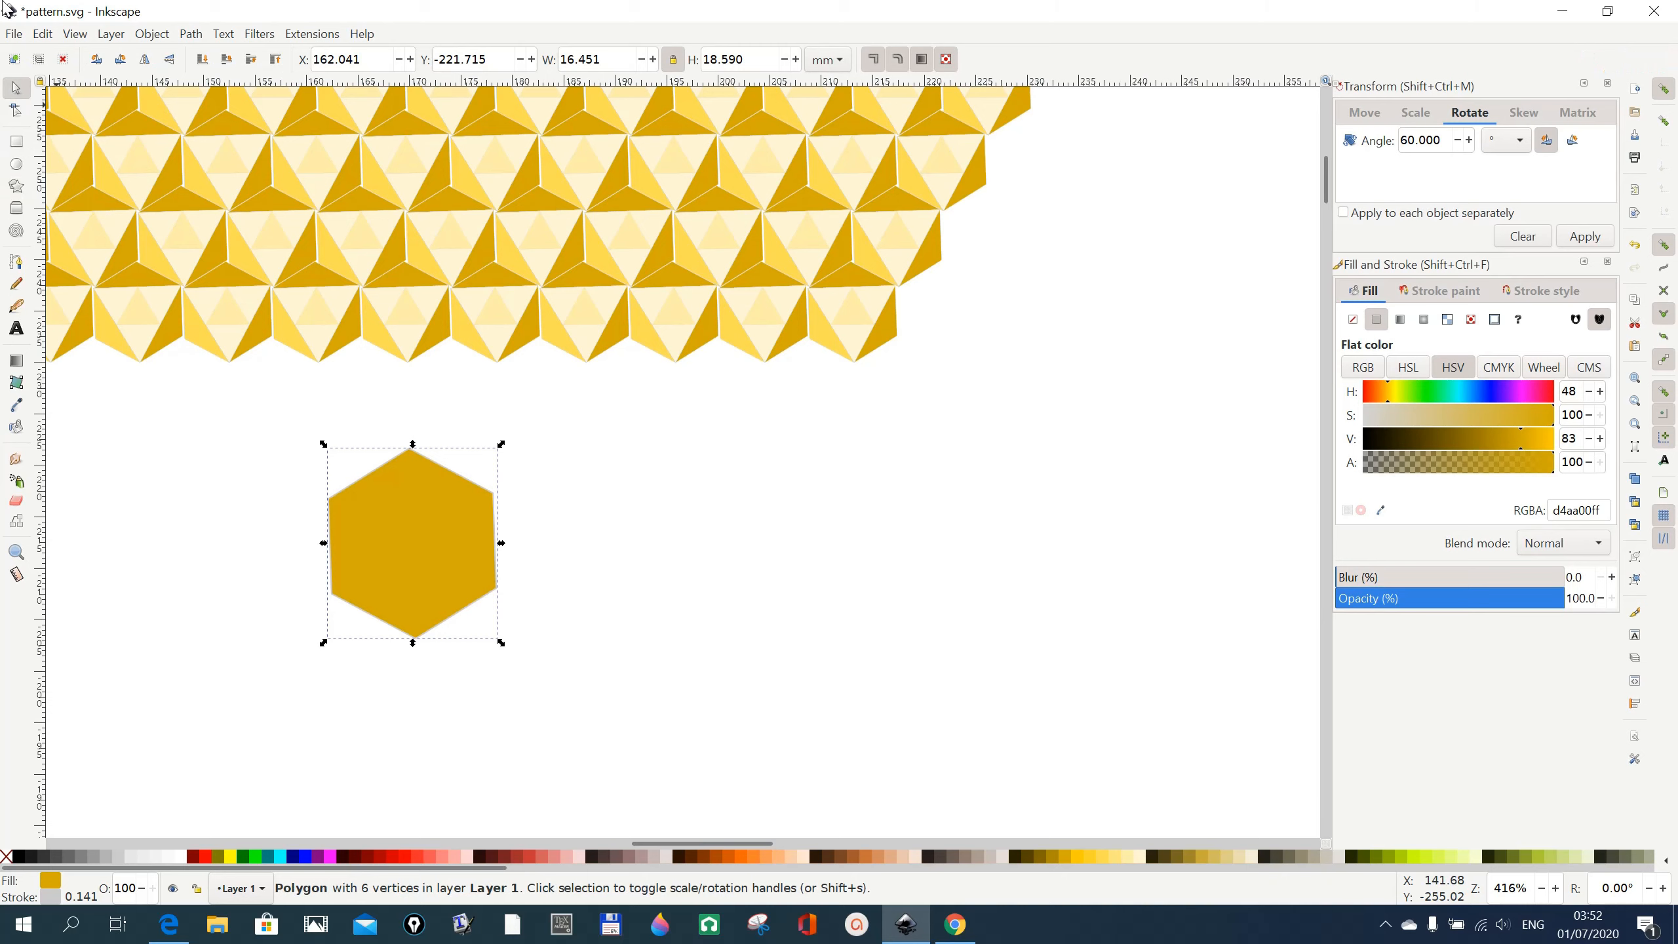
pyautogui.click(154, 34)
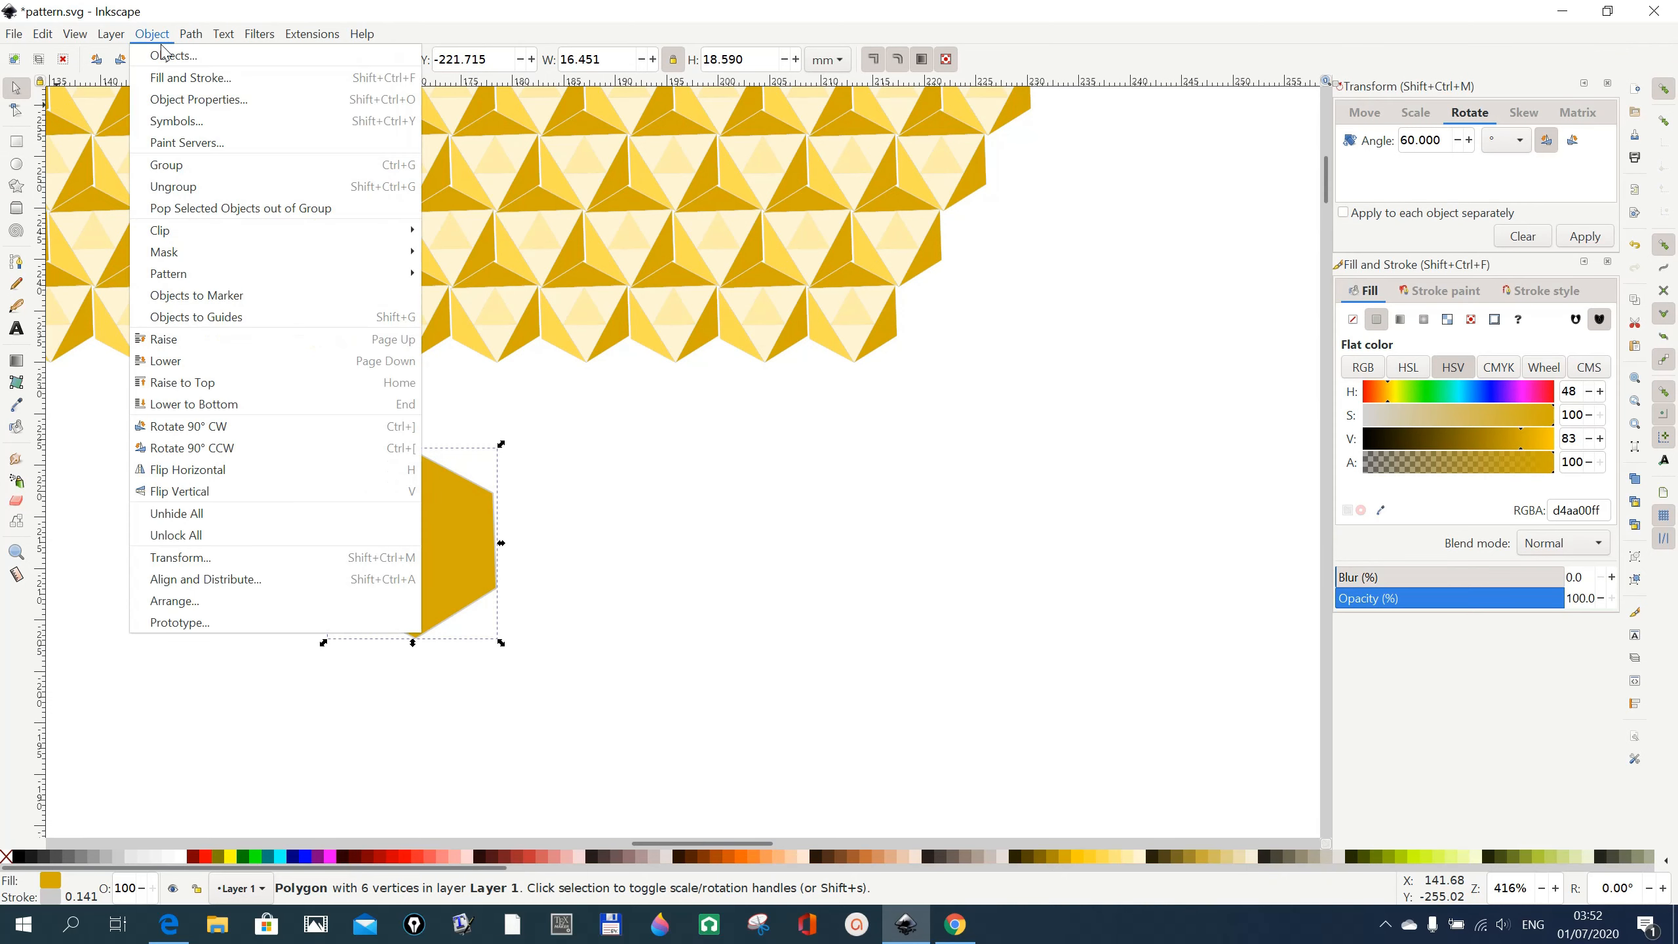
pyautogui.click(174, 78)
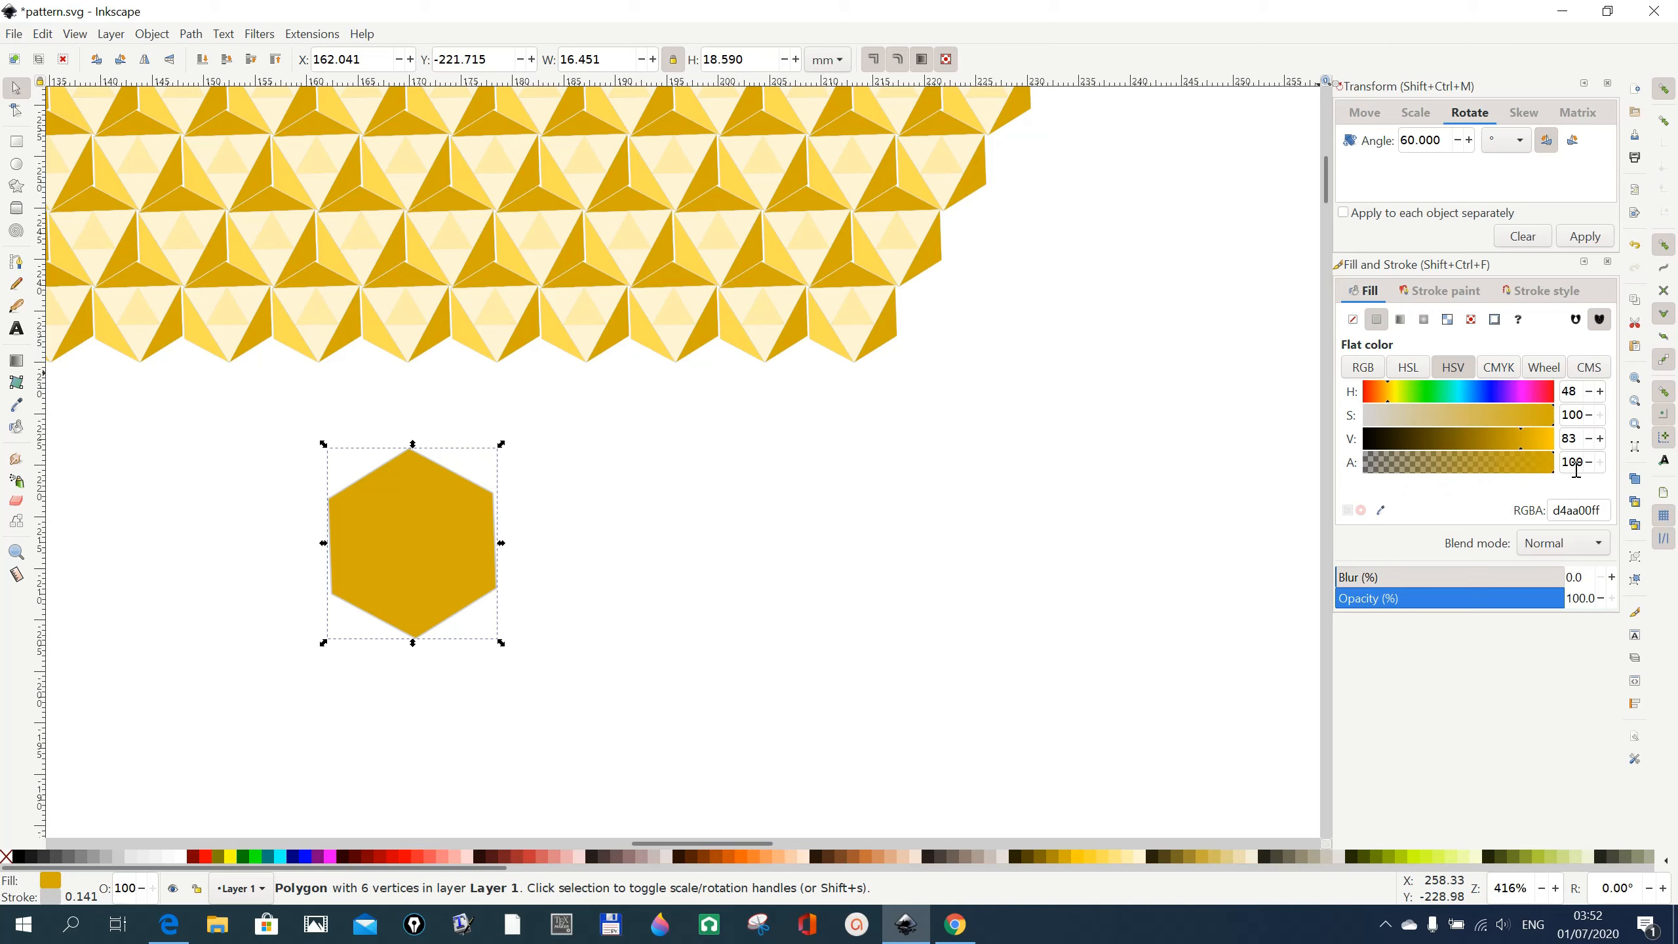
pyautogui.click(1462, 471)
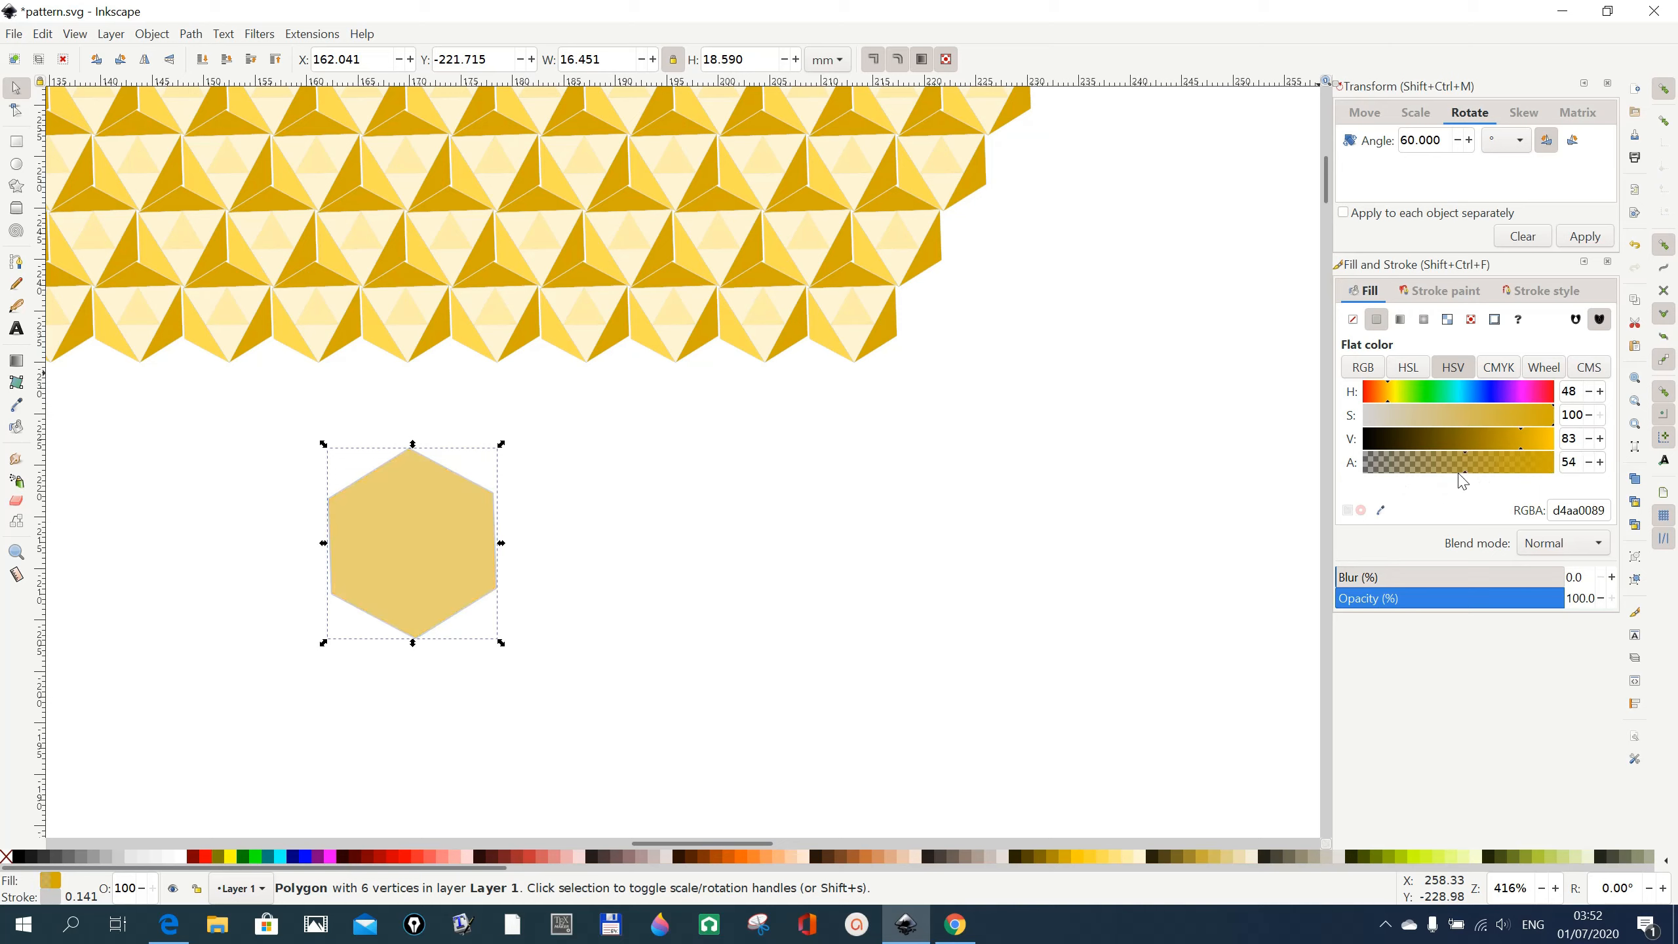
pyautogui.click(1442, 471)
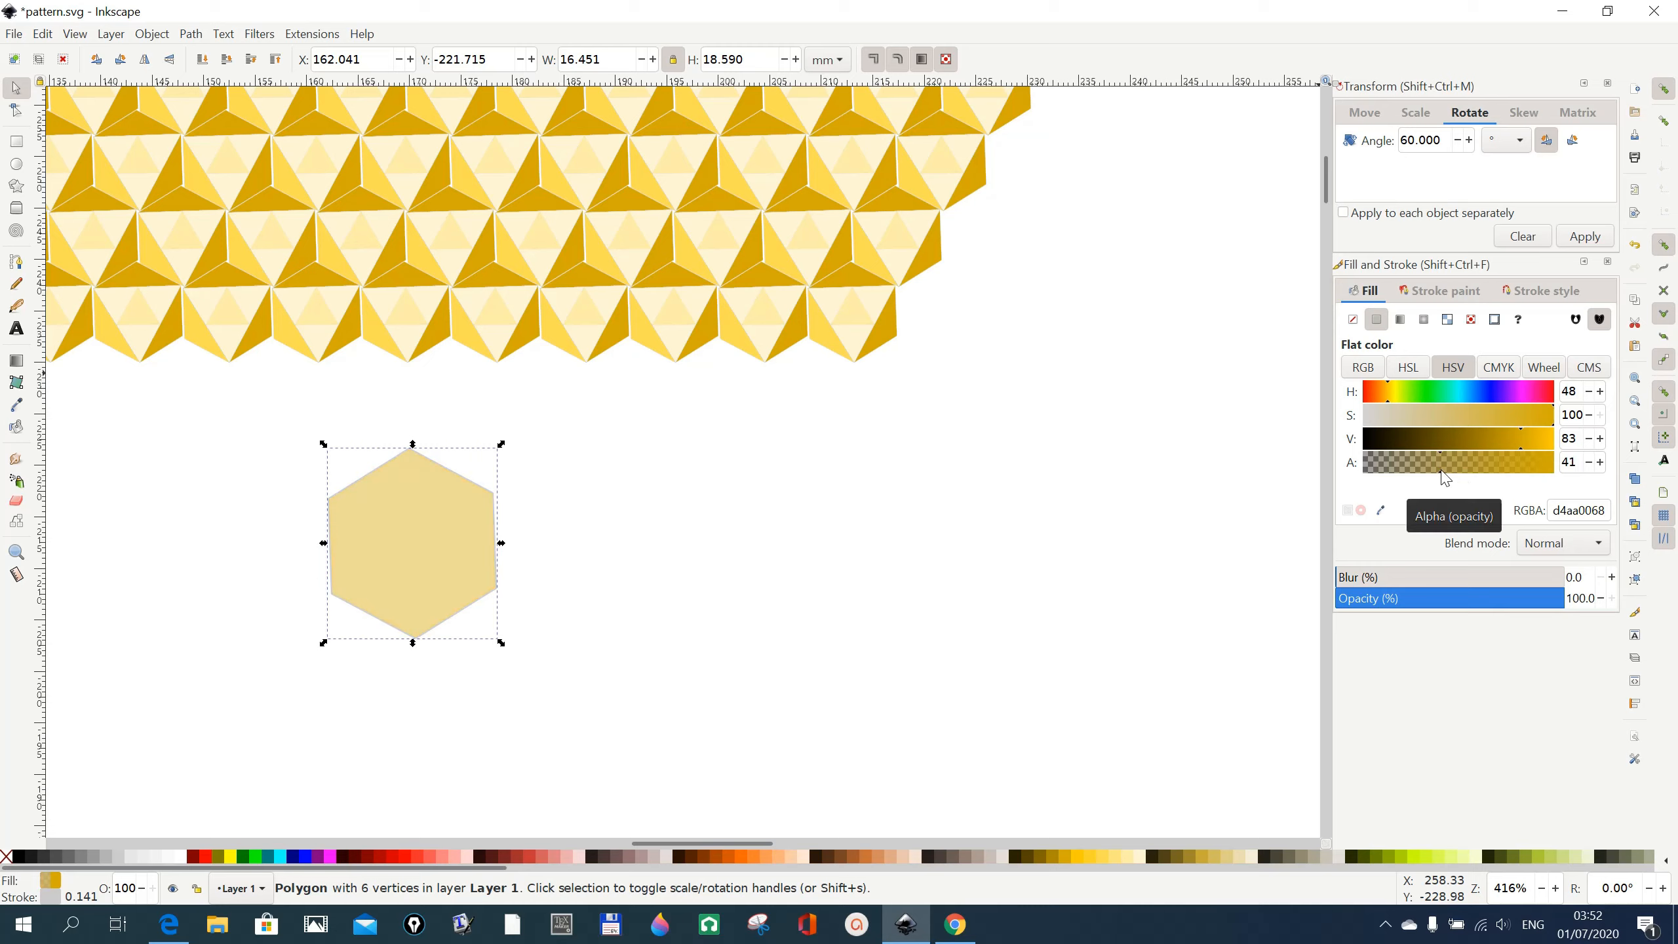
pyautogui.click(1454, 470)
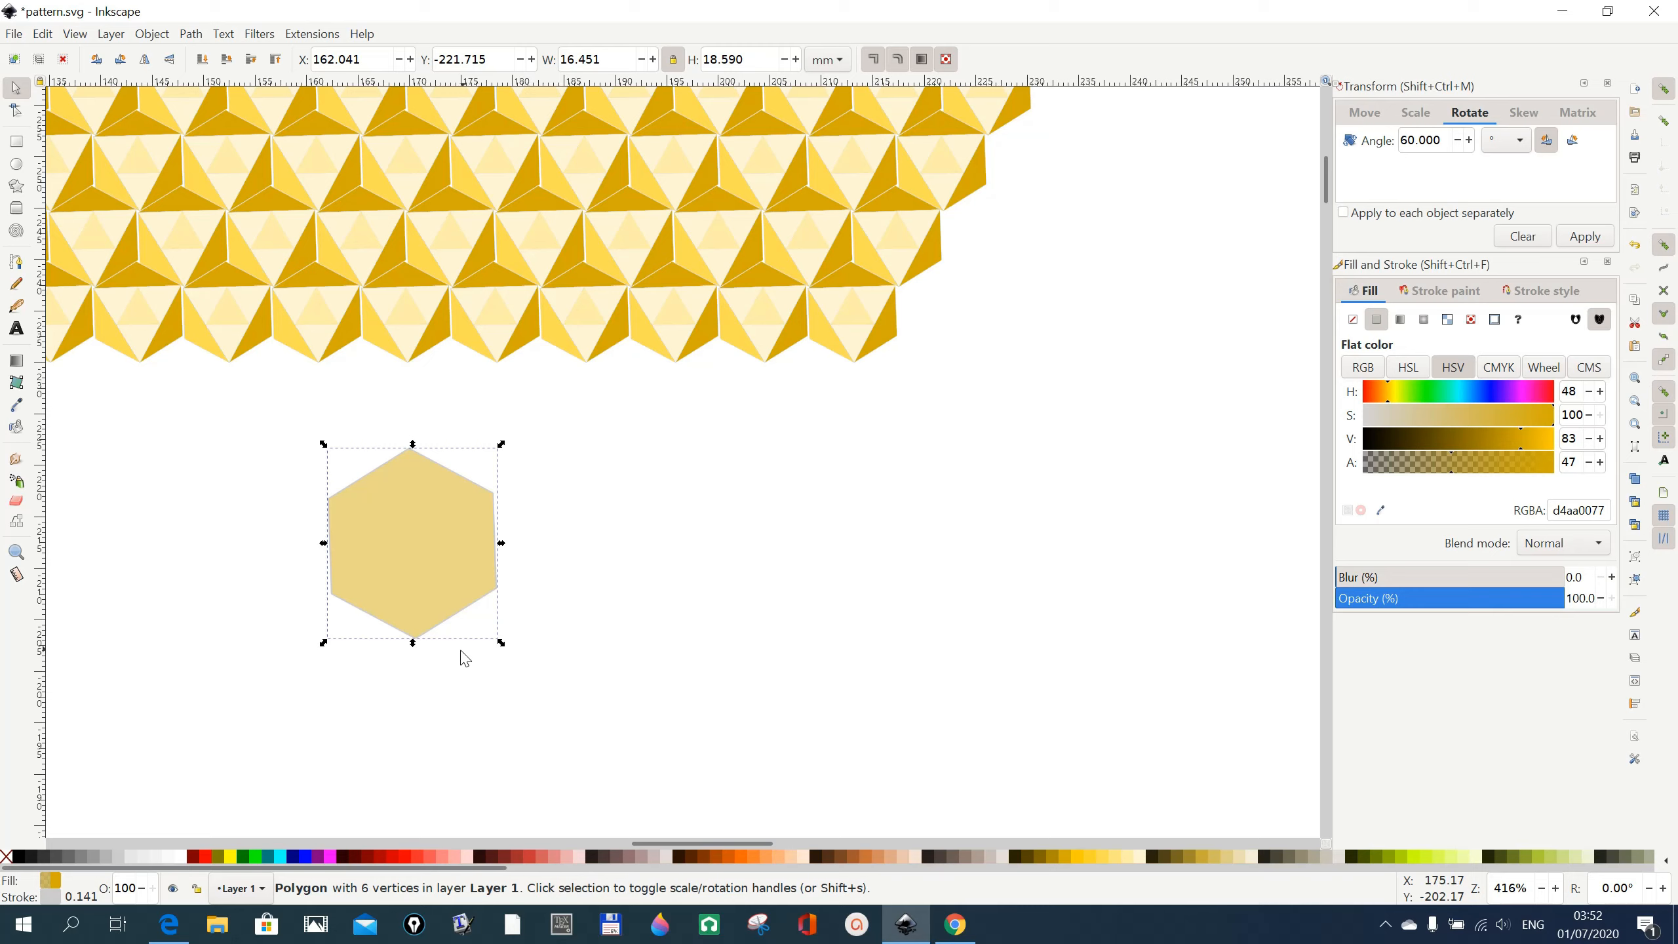
# - Duplicate the hexagon and turn the copy into a three-corner polygon filled with red ff2a2a
pyautogui.rightClick(437, 539)
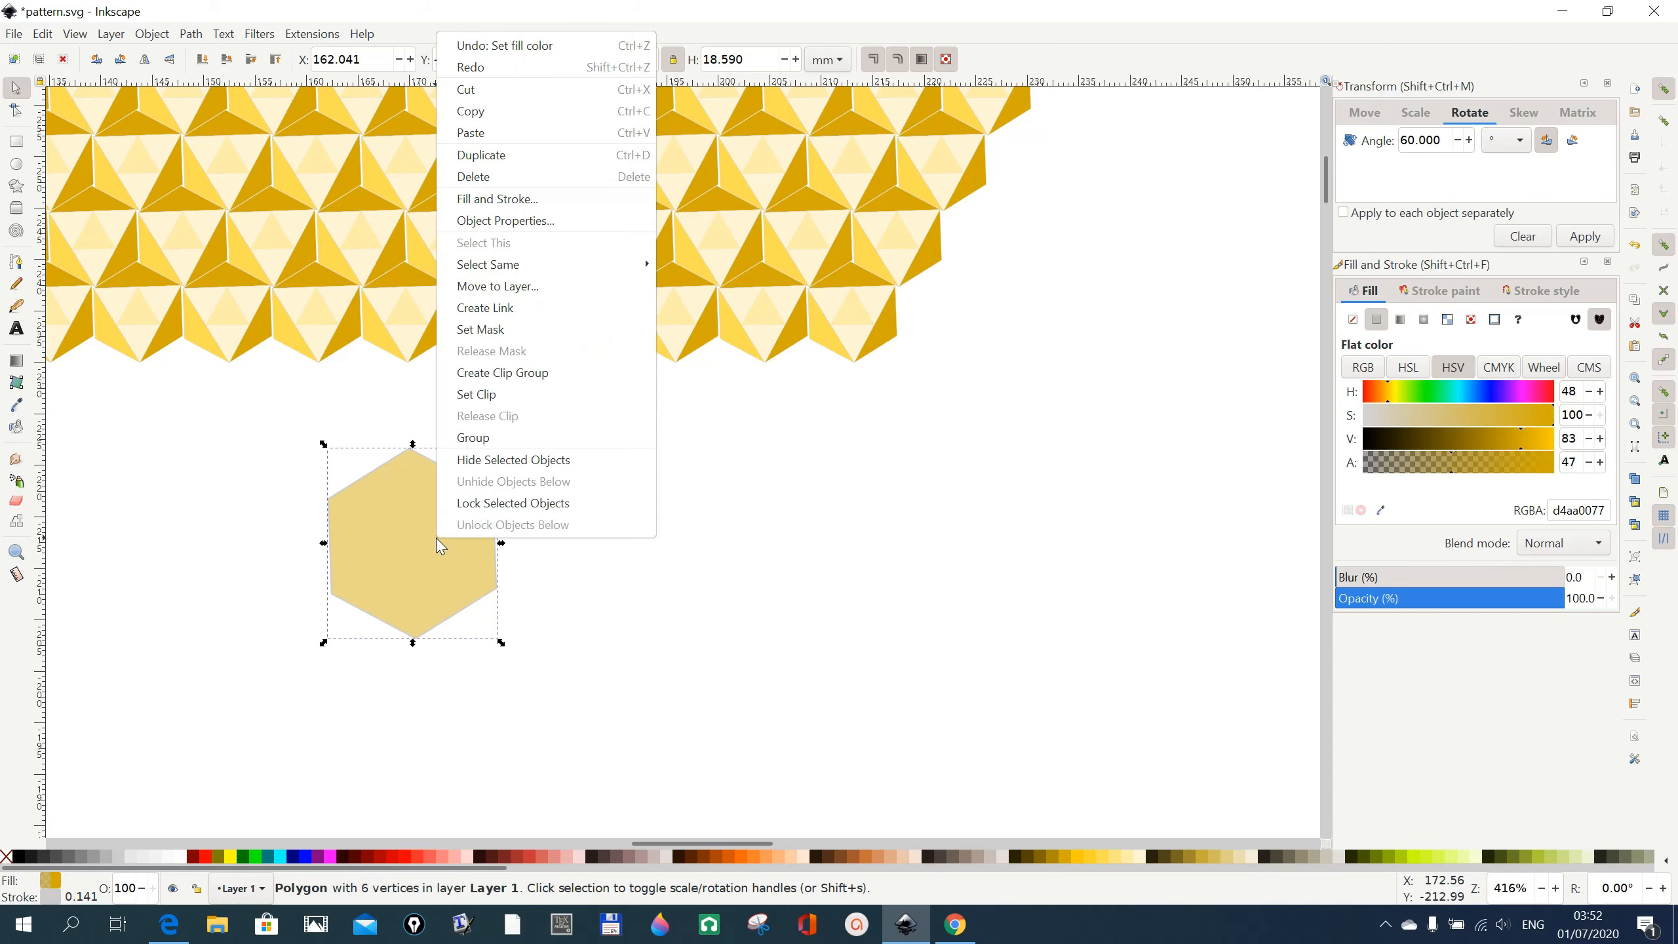
pyautogui.click(500, 170)
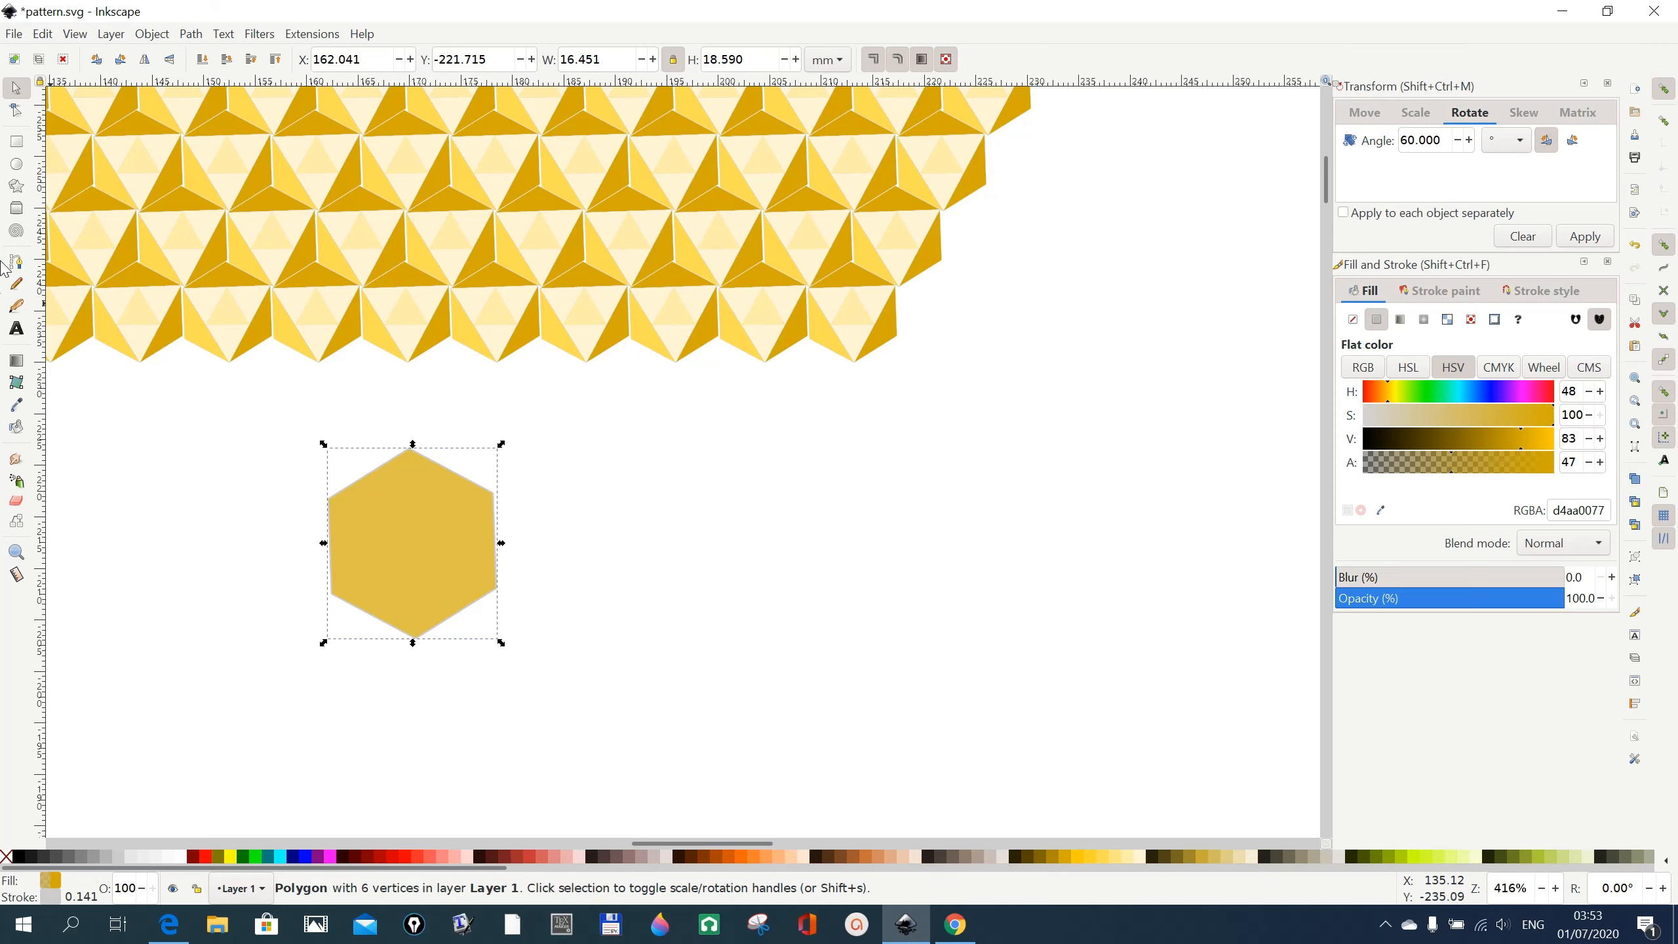
pyautogui.click(16, 187)
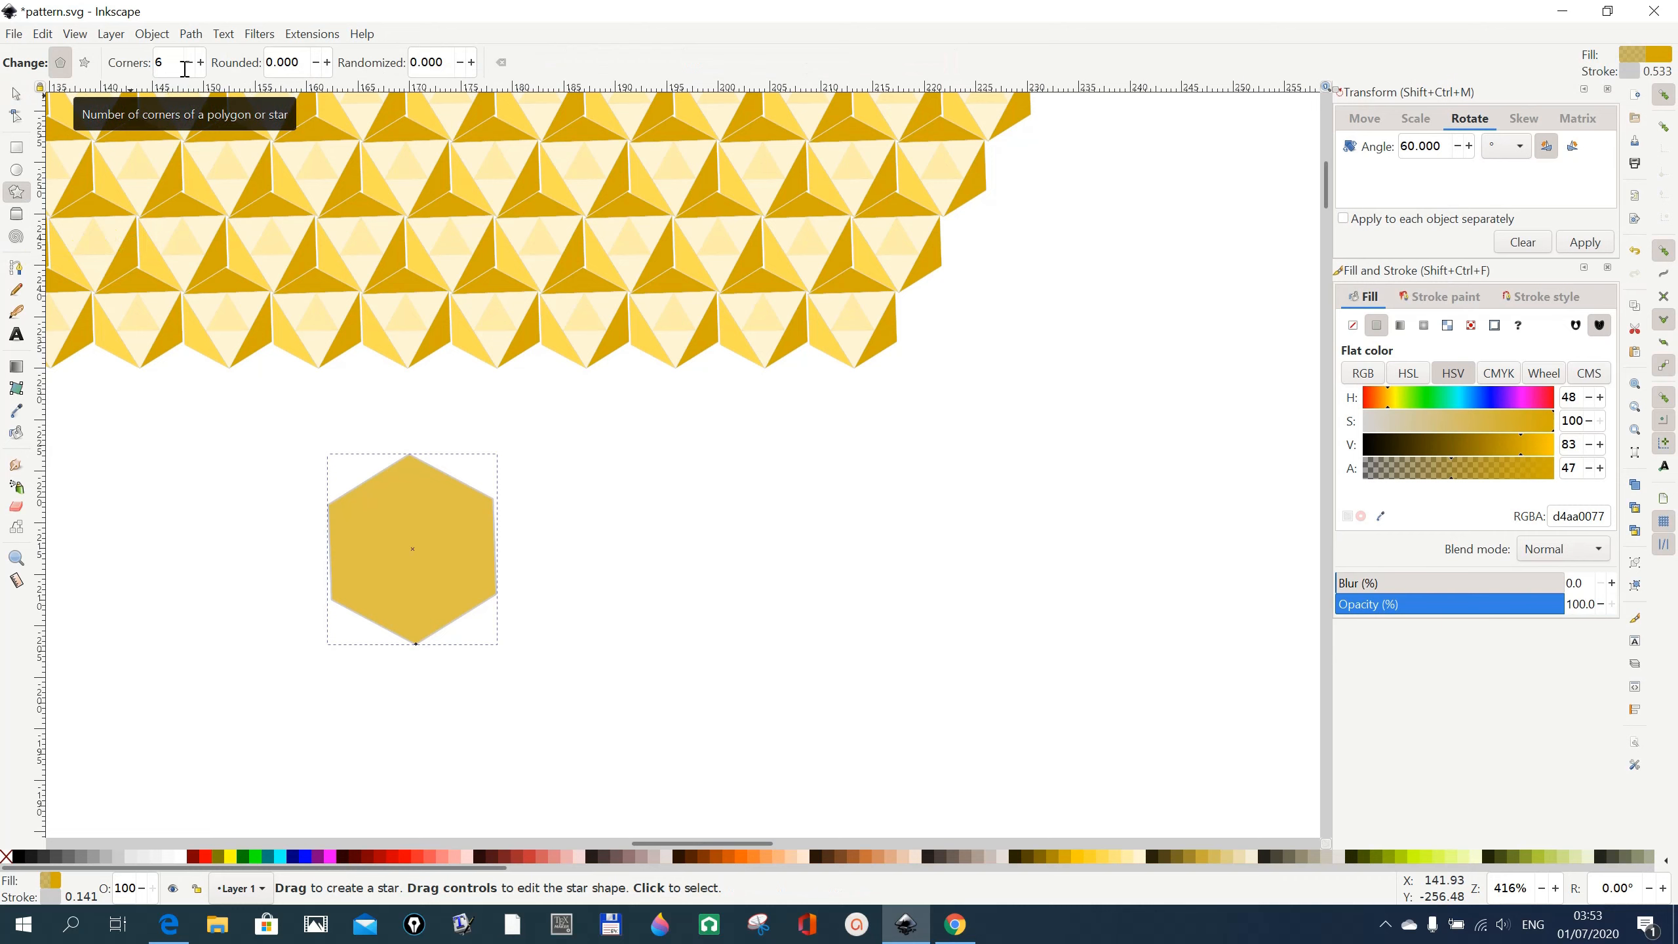
pyautogui.click(191, 65)
pyautogui.click(190, 65)
pyautogui.click(190, 65)
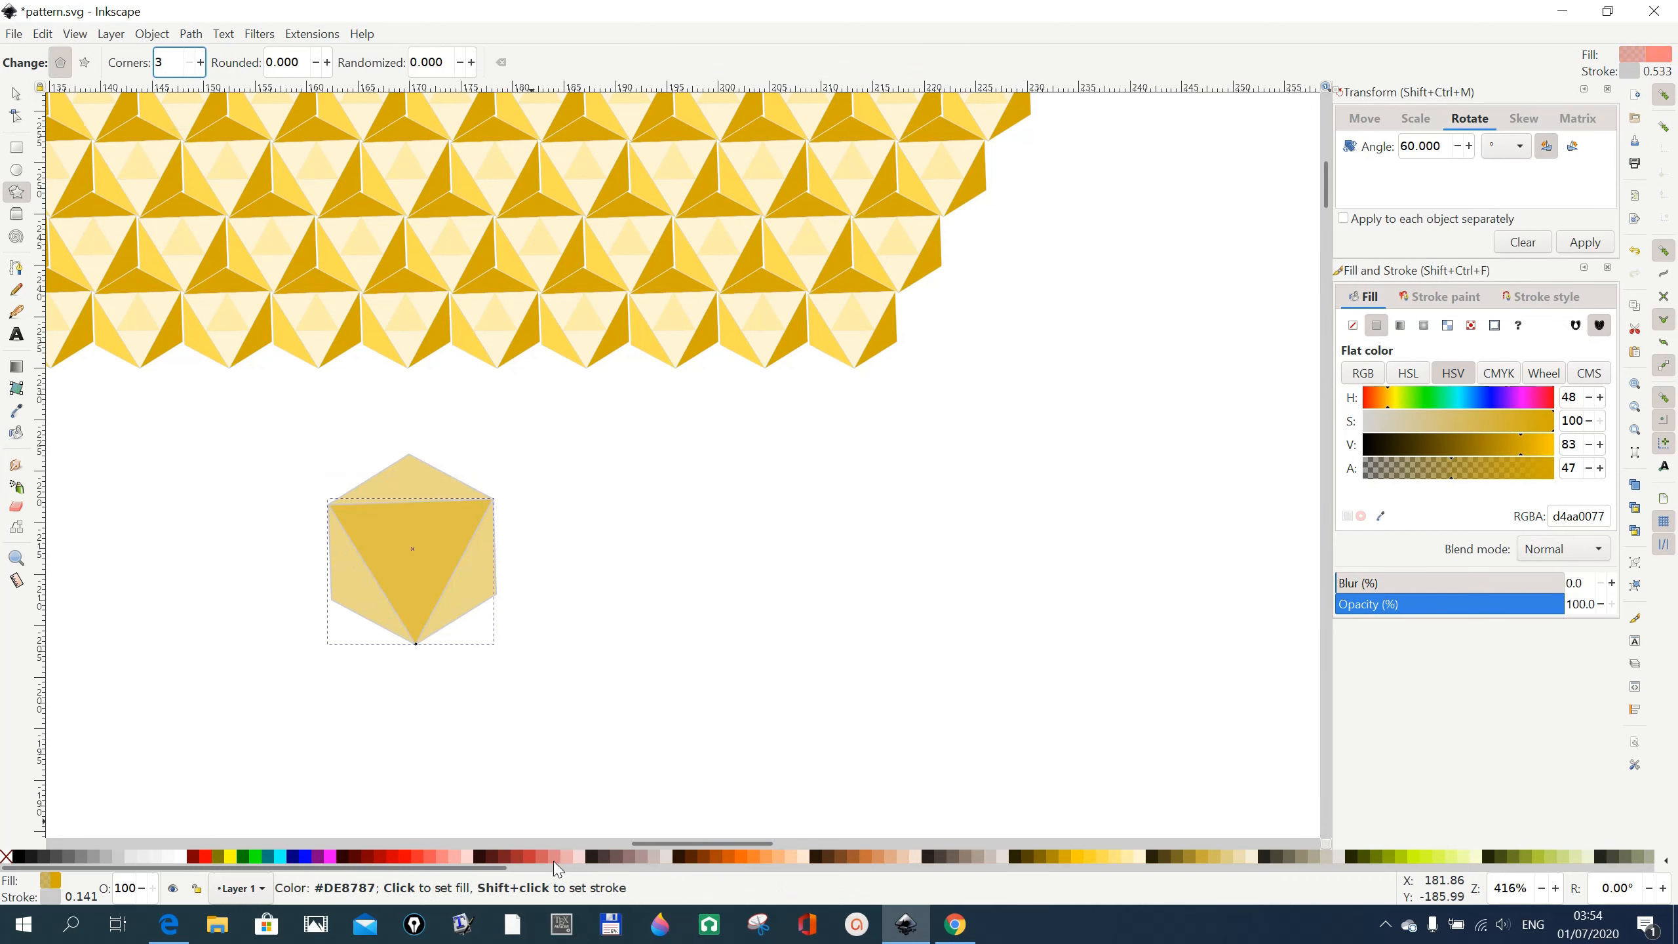
pyautogui.click(417, 857)
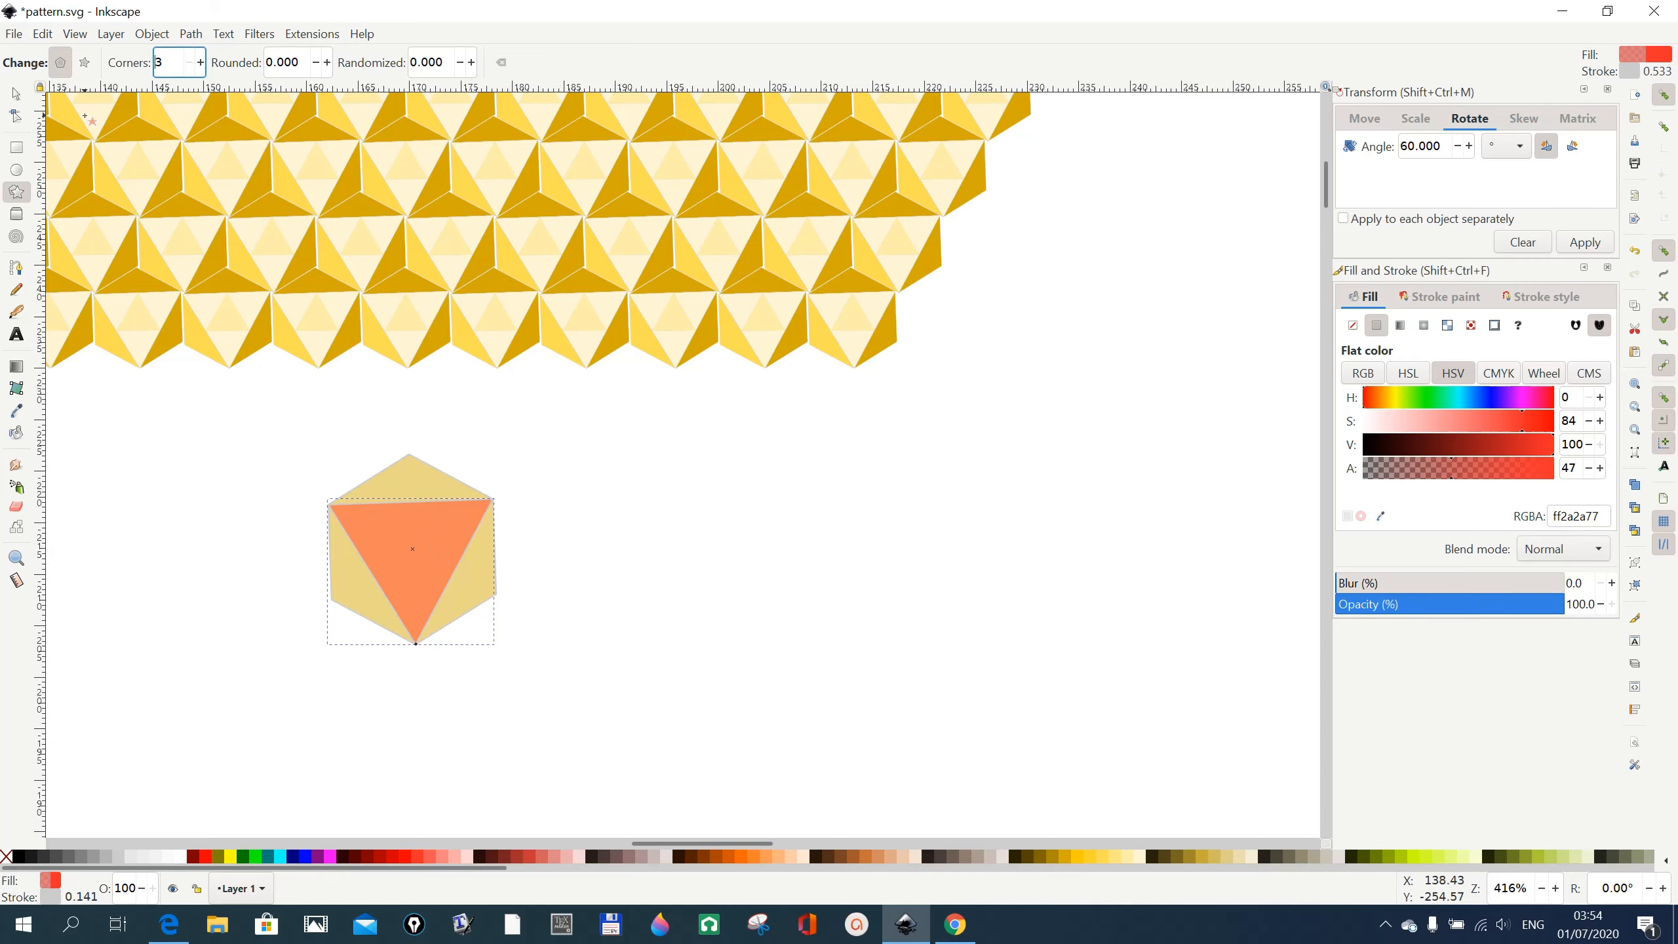
# - Duplicate the red triangle and rotate the copy 60° counterclockwise
pyautogui.click(42, 34)
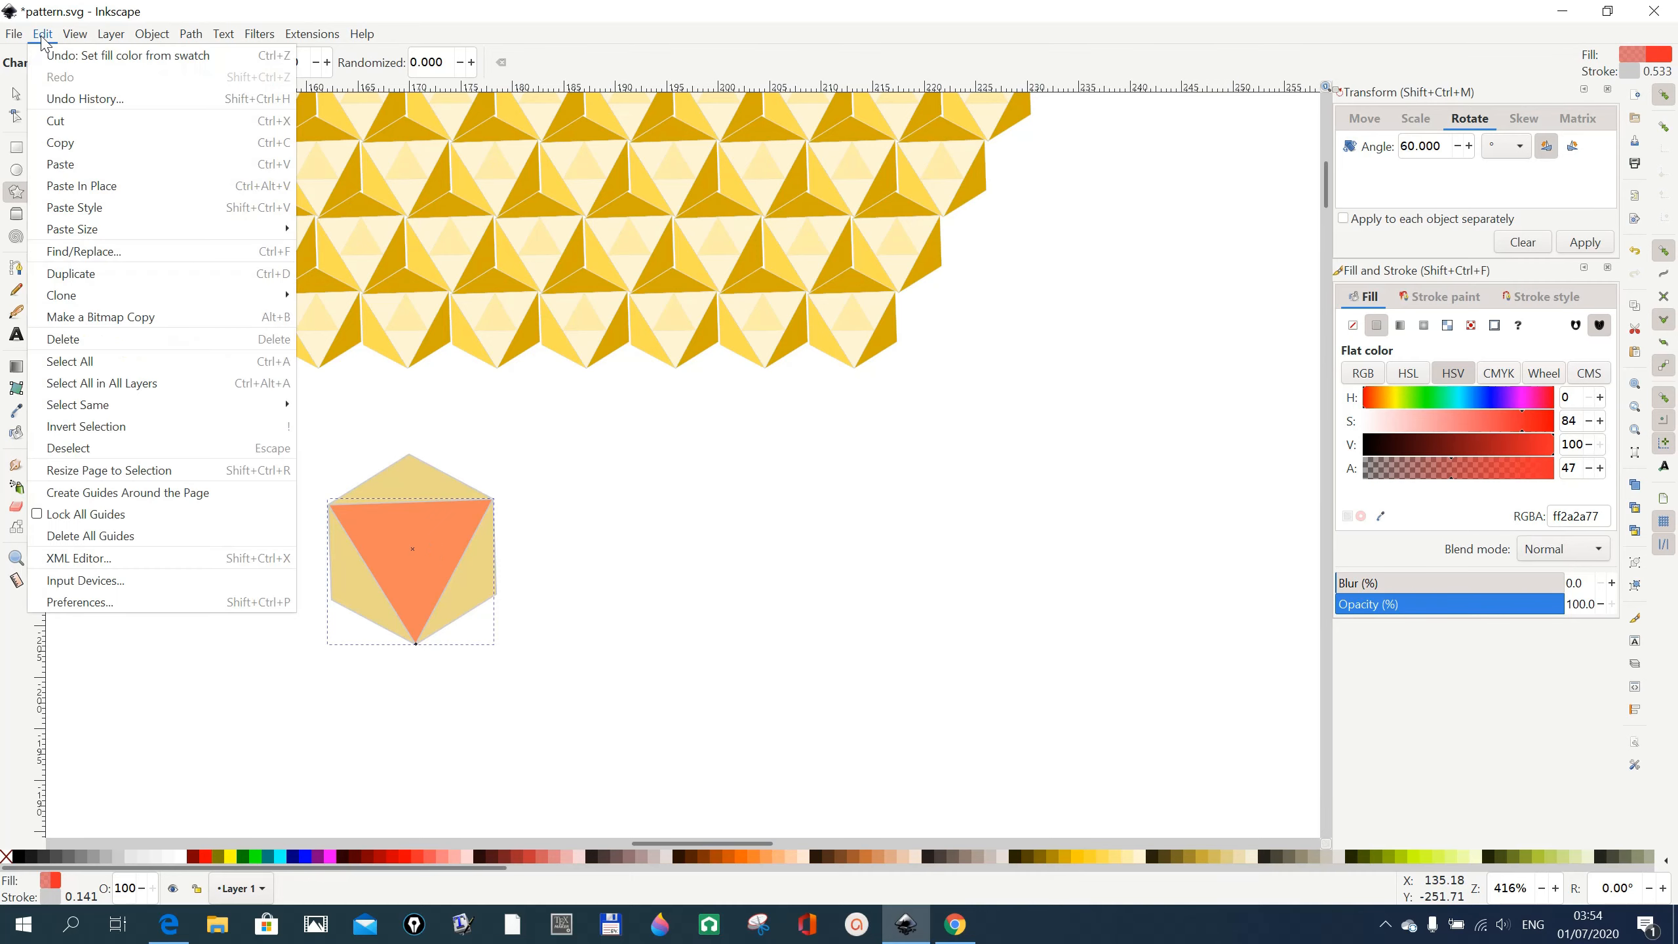
pyautogui.click(69, 277)
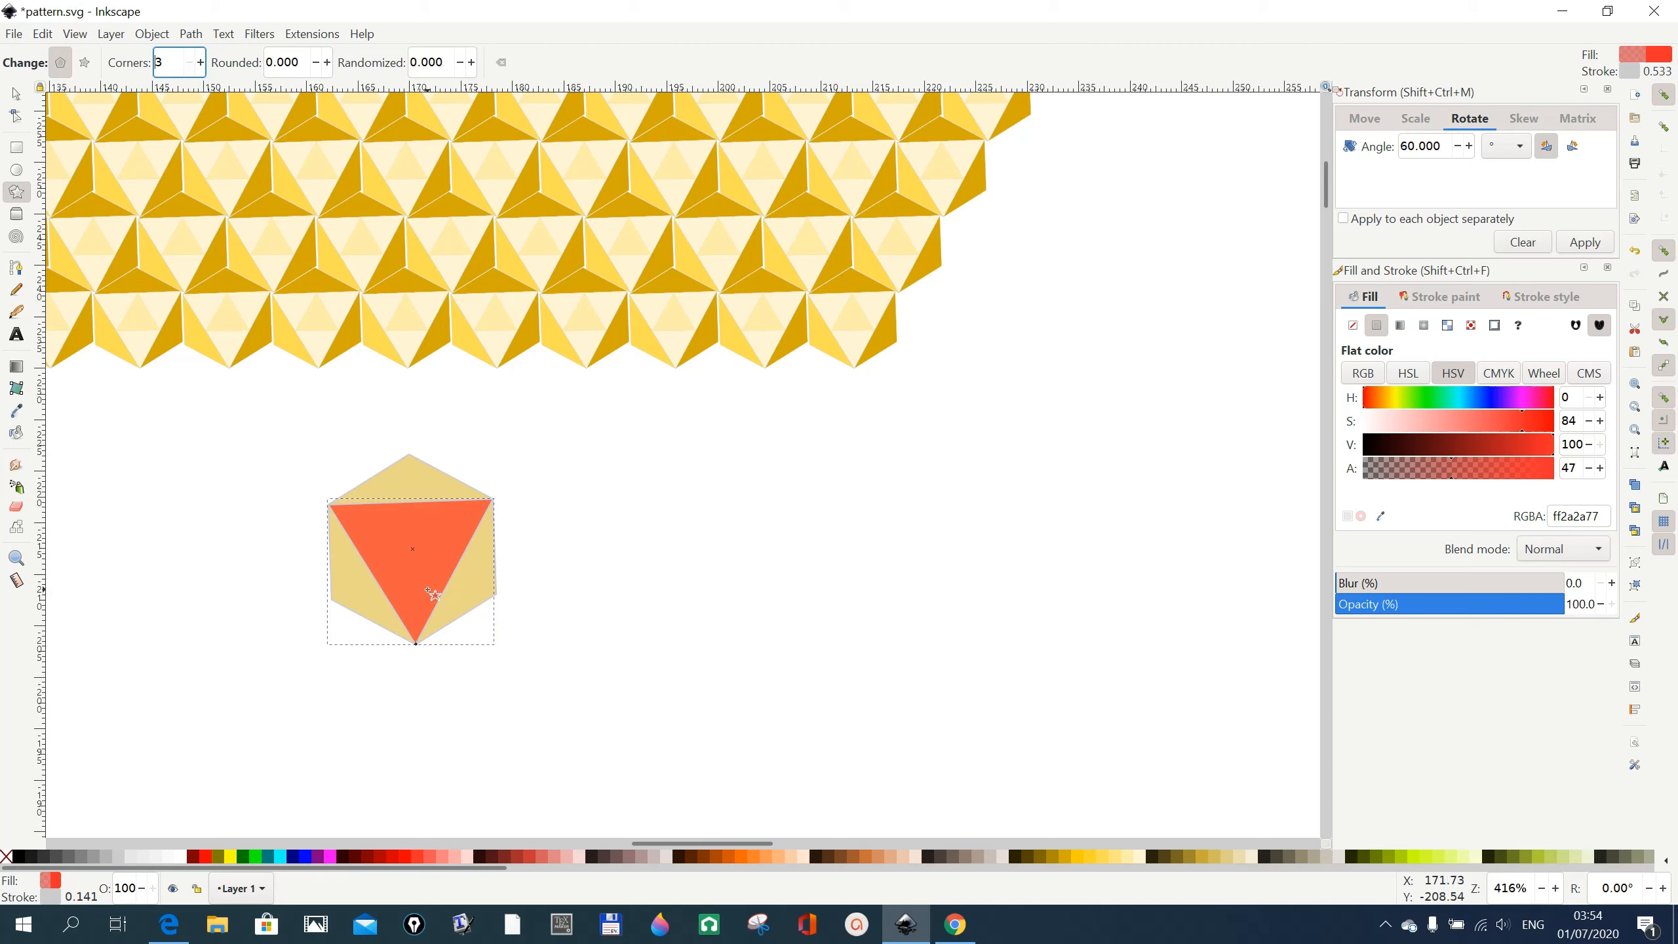
pyautogui.click(152, 34)
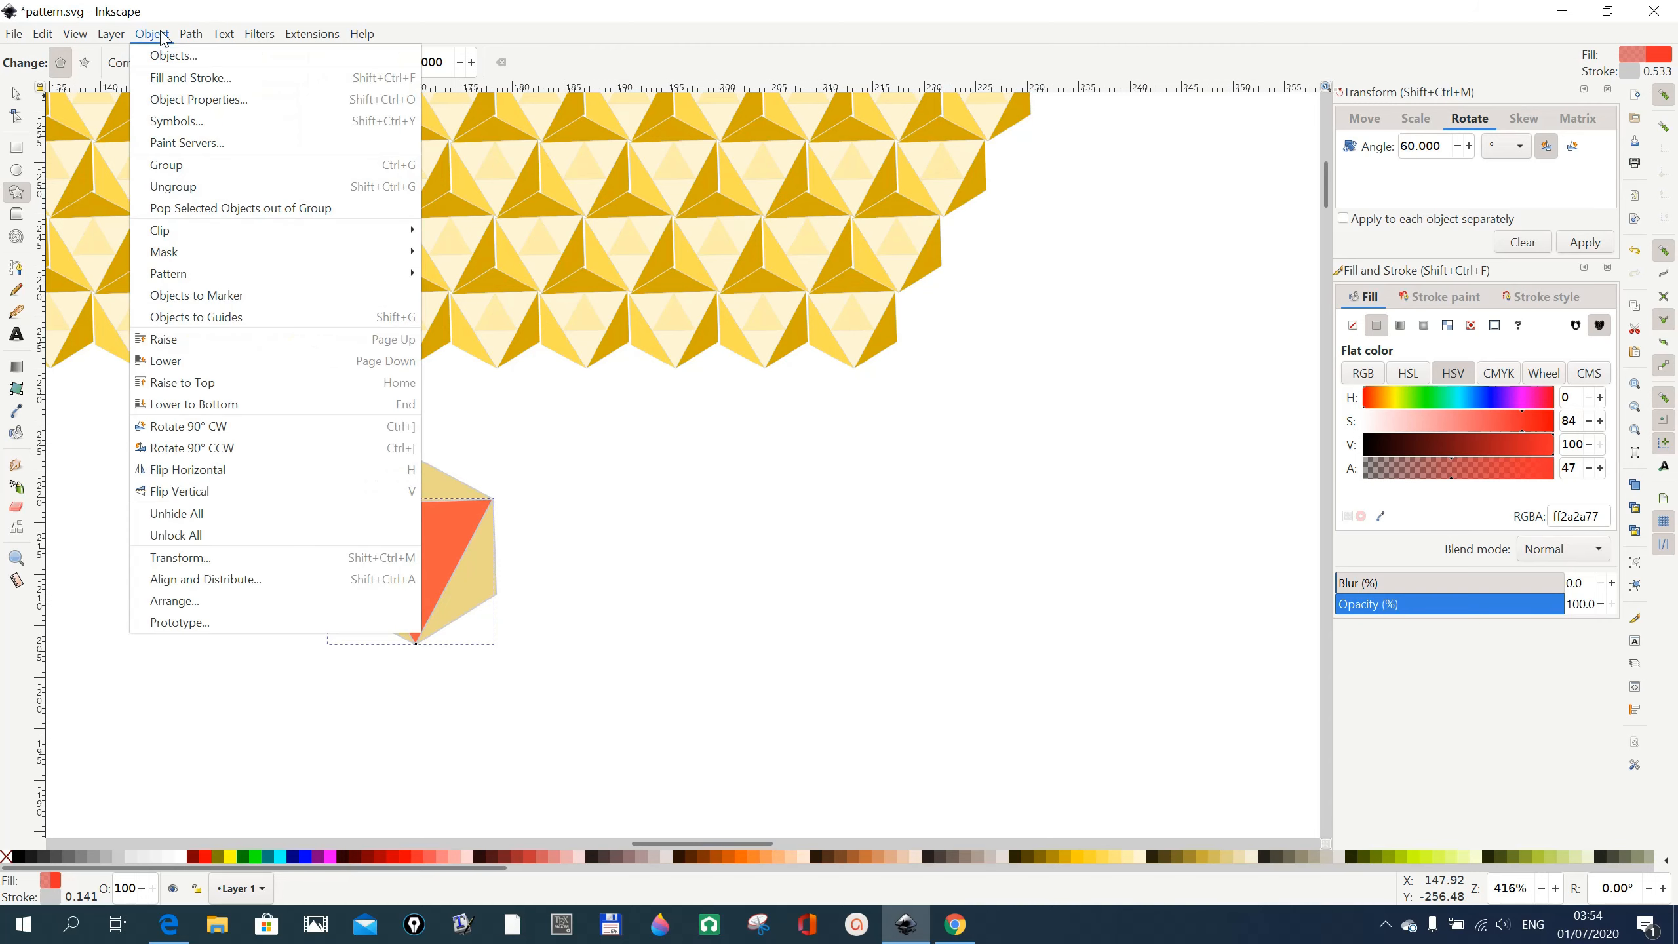
pyautogui.click(180, 558)
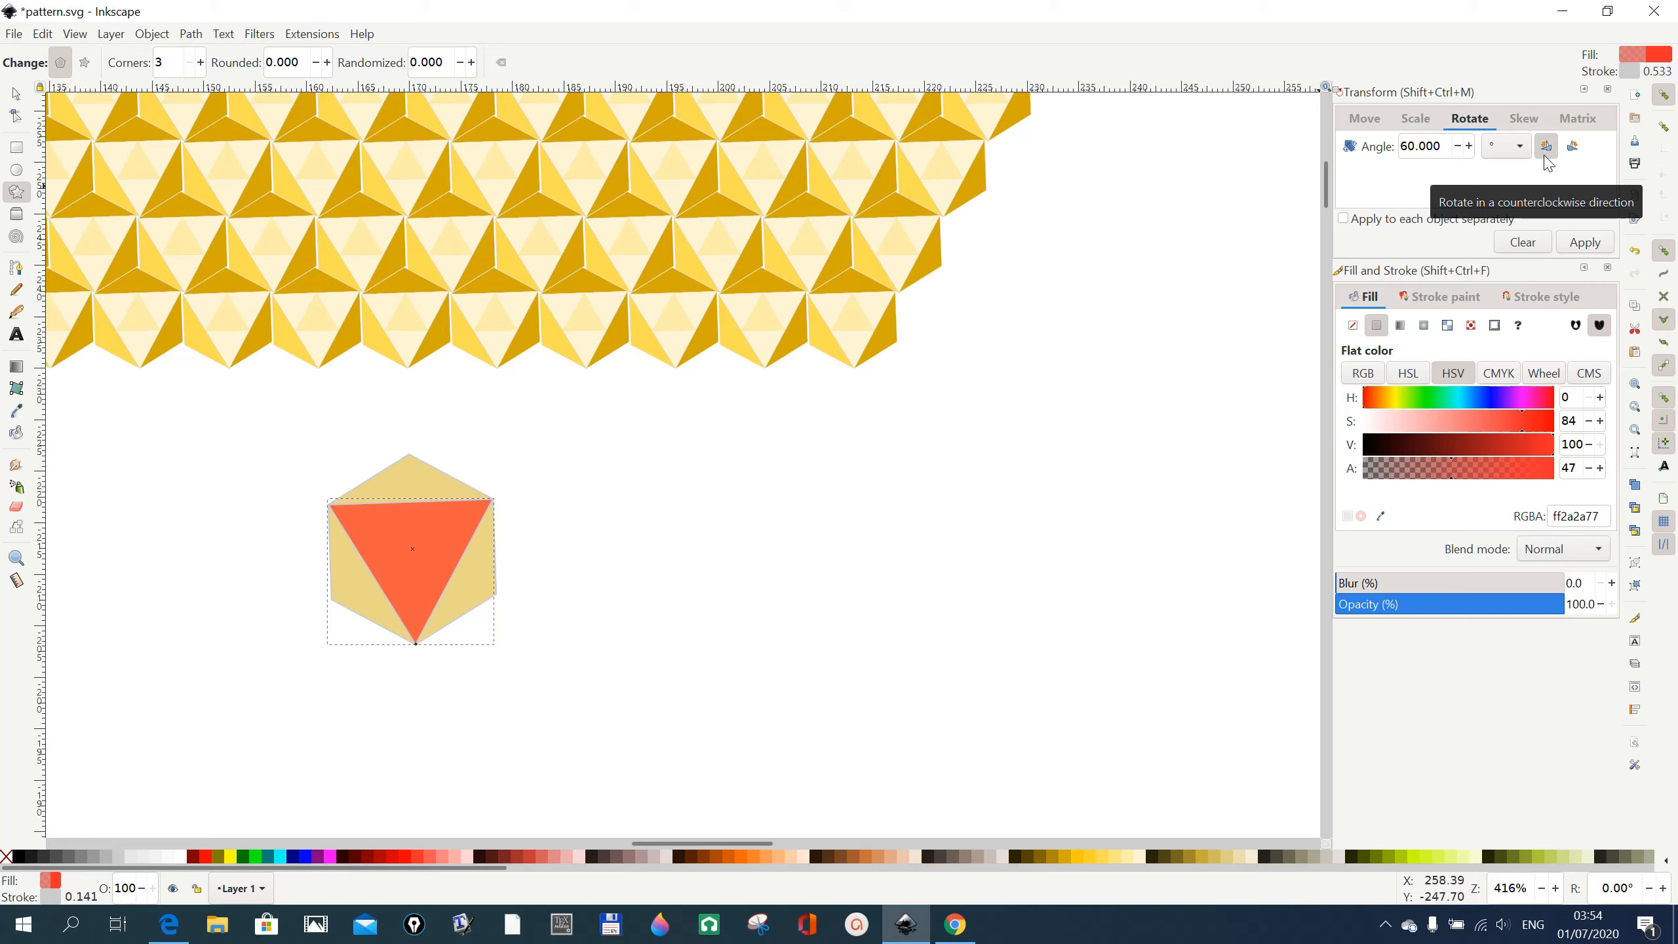
pyautogui.click(1587, 244)
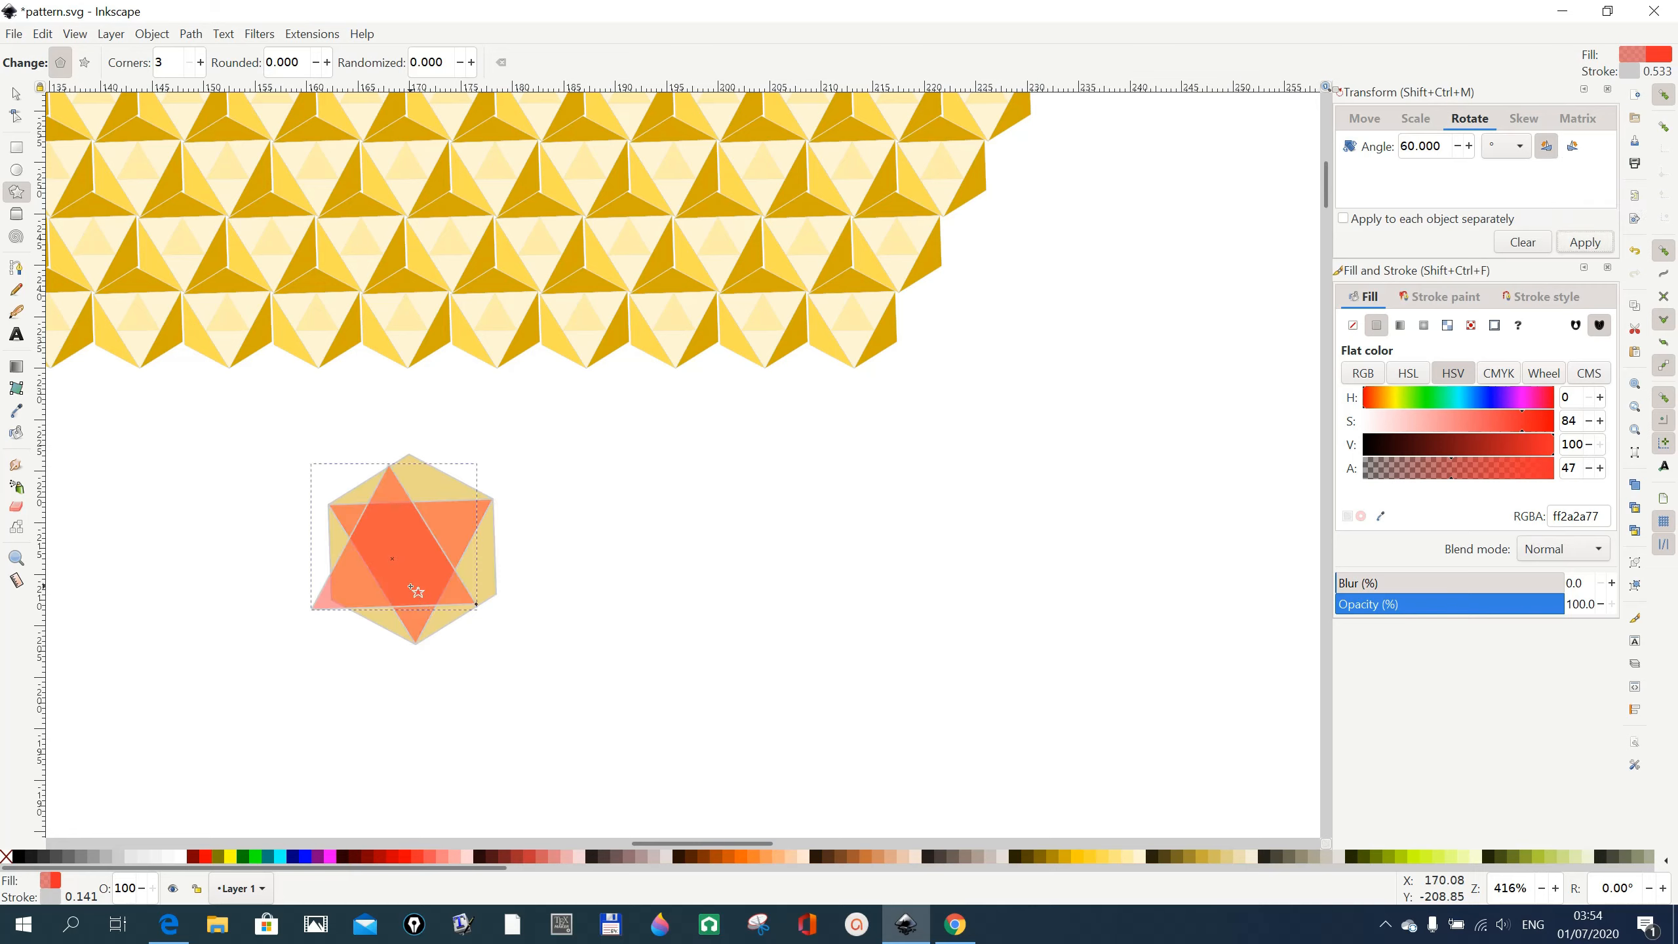
# - Scale the rotated triangle proportionally to a width of 8.057 mm and place it centrally inside the large red triangle, touching its edges
pyautogui.click(15, 93)
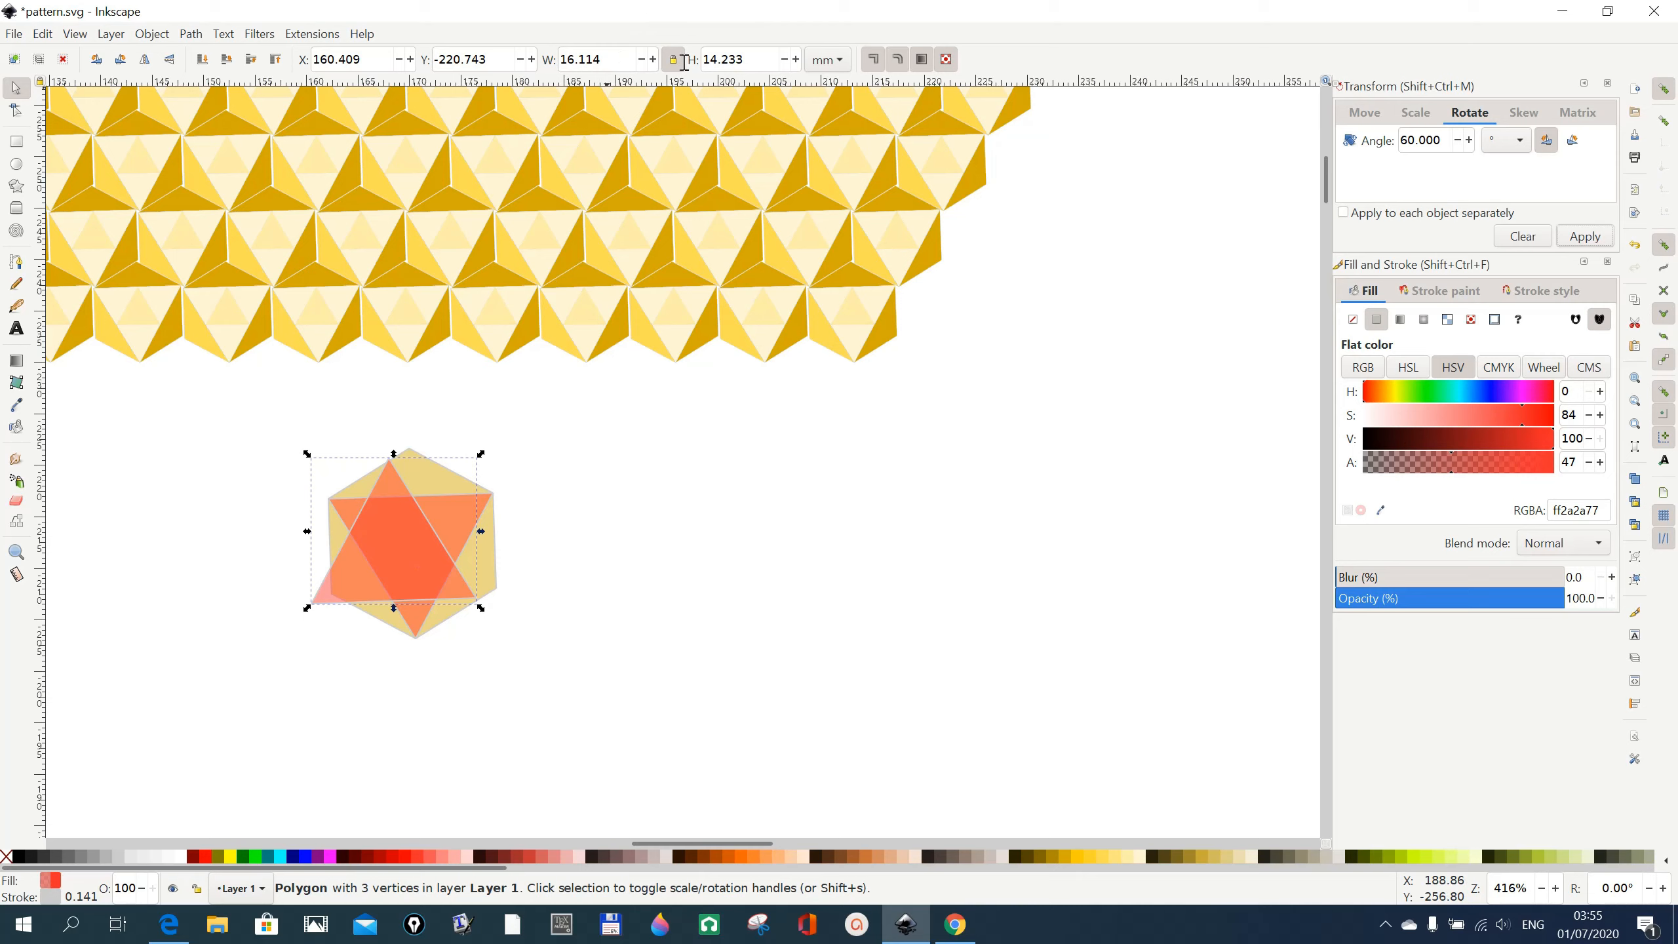
pyautogui.click(602, 59)
pyautogui.press('Return')
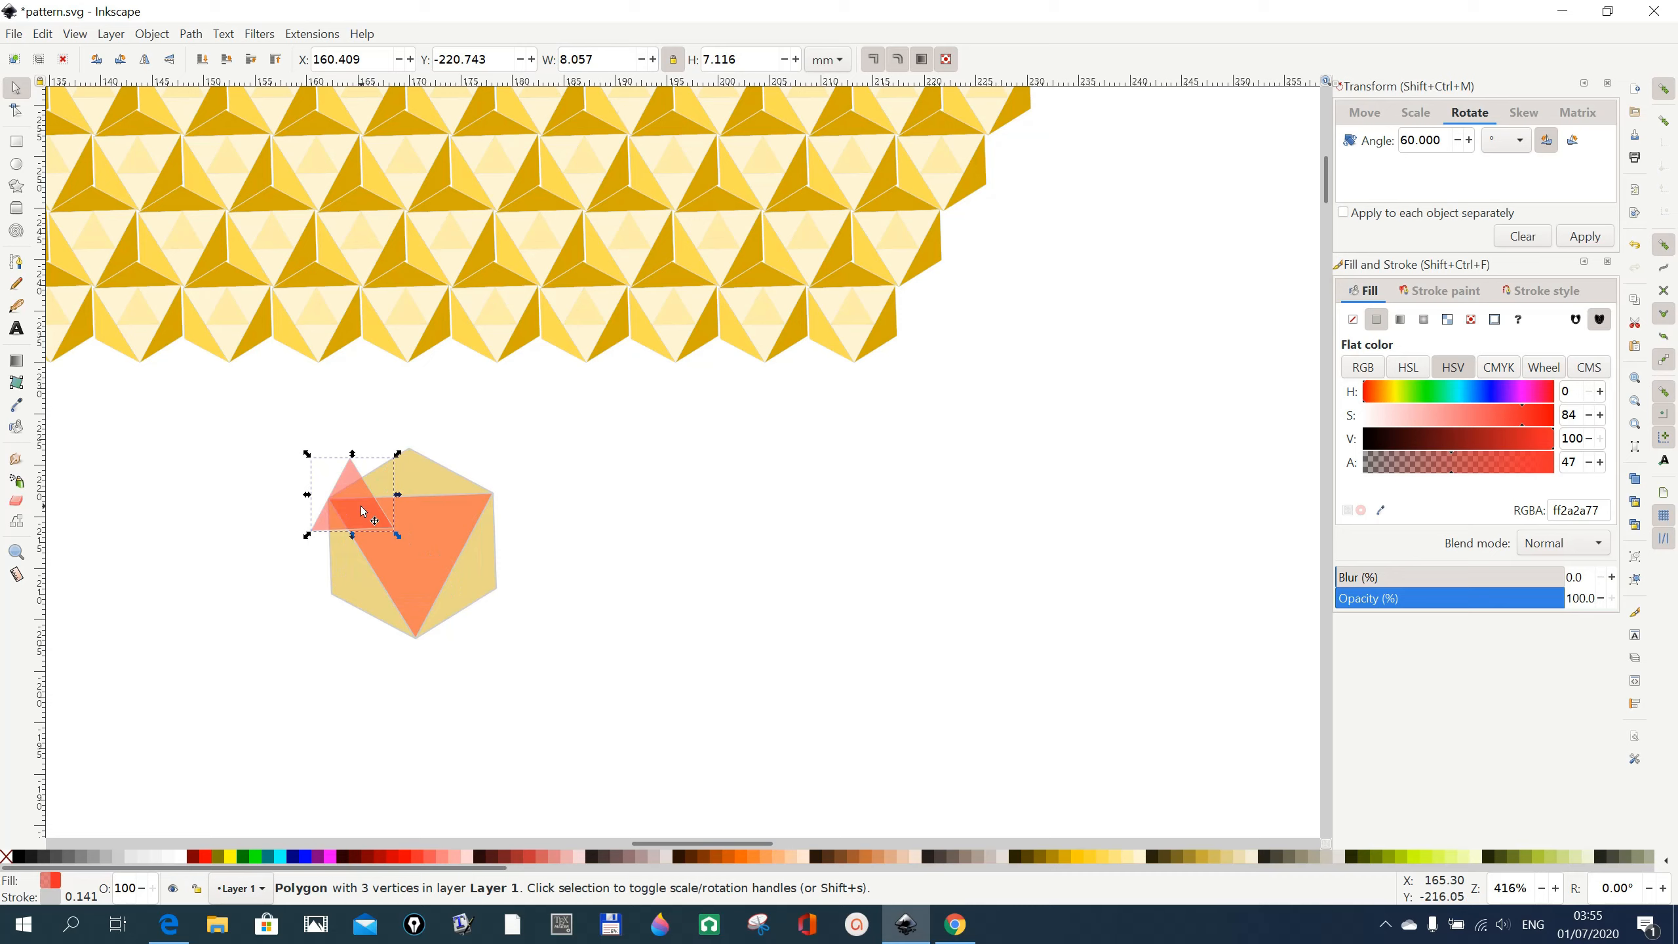
pyautogui.moveTo(363, 508); pyautogui.dragTo(430, 553)
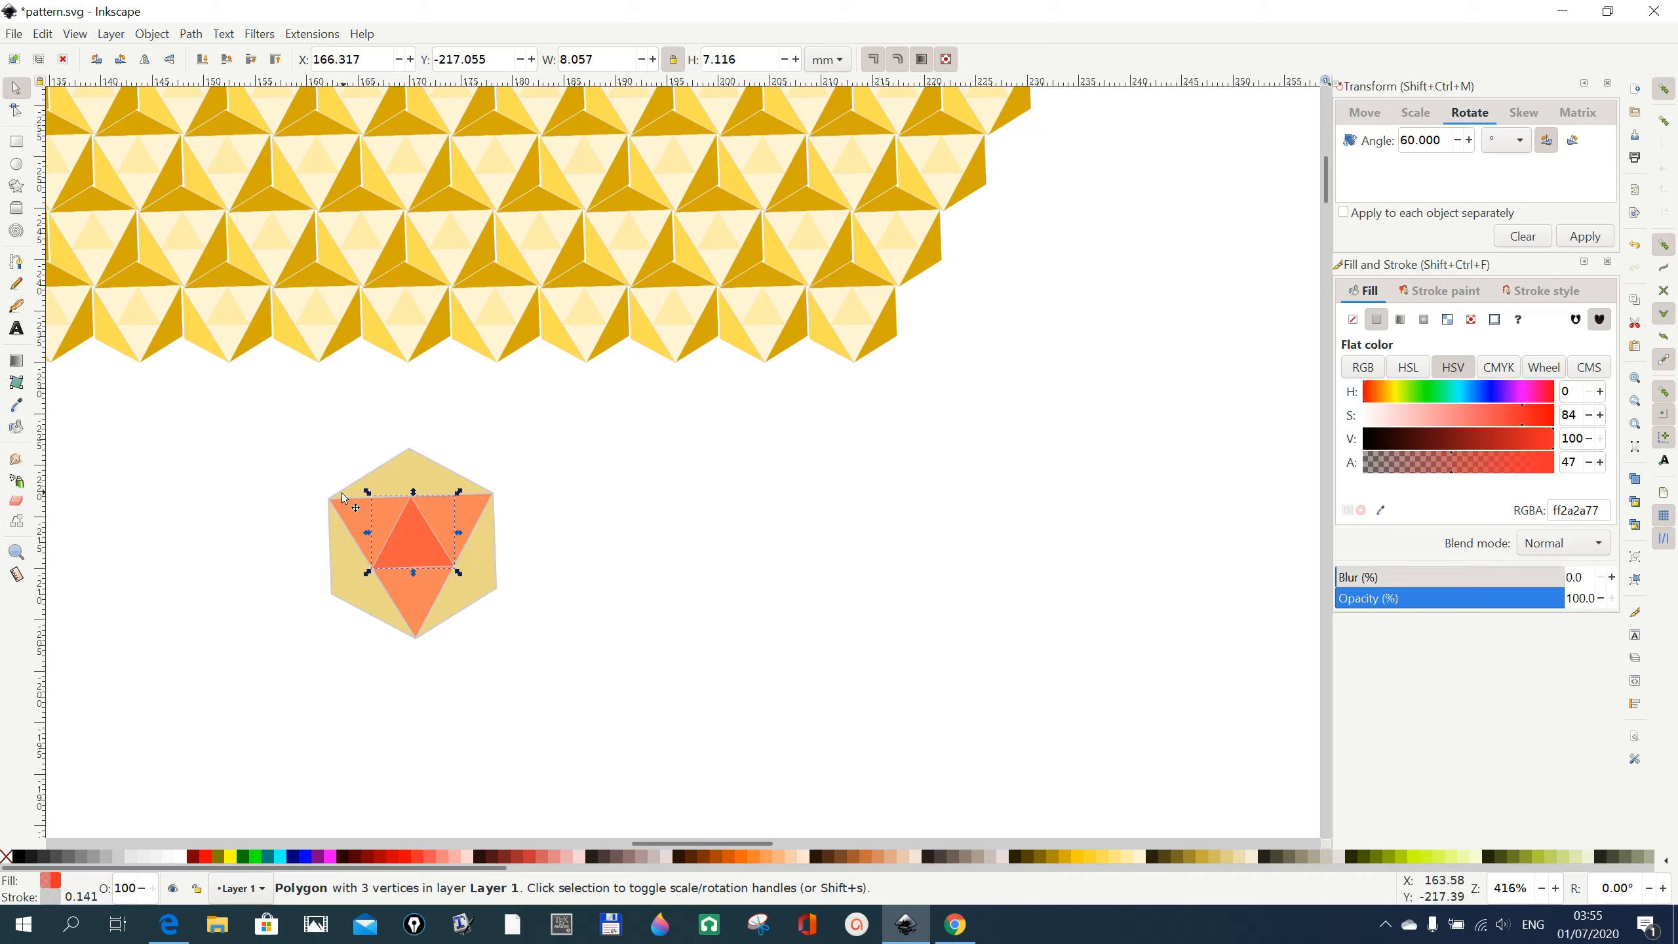
pyautogui.click(626, 619)
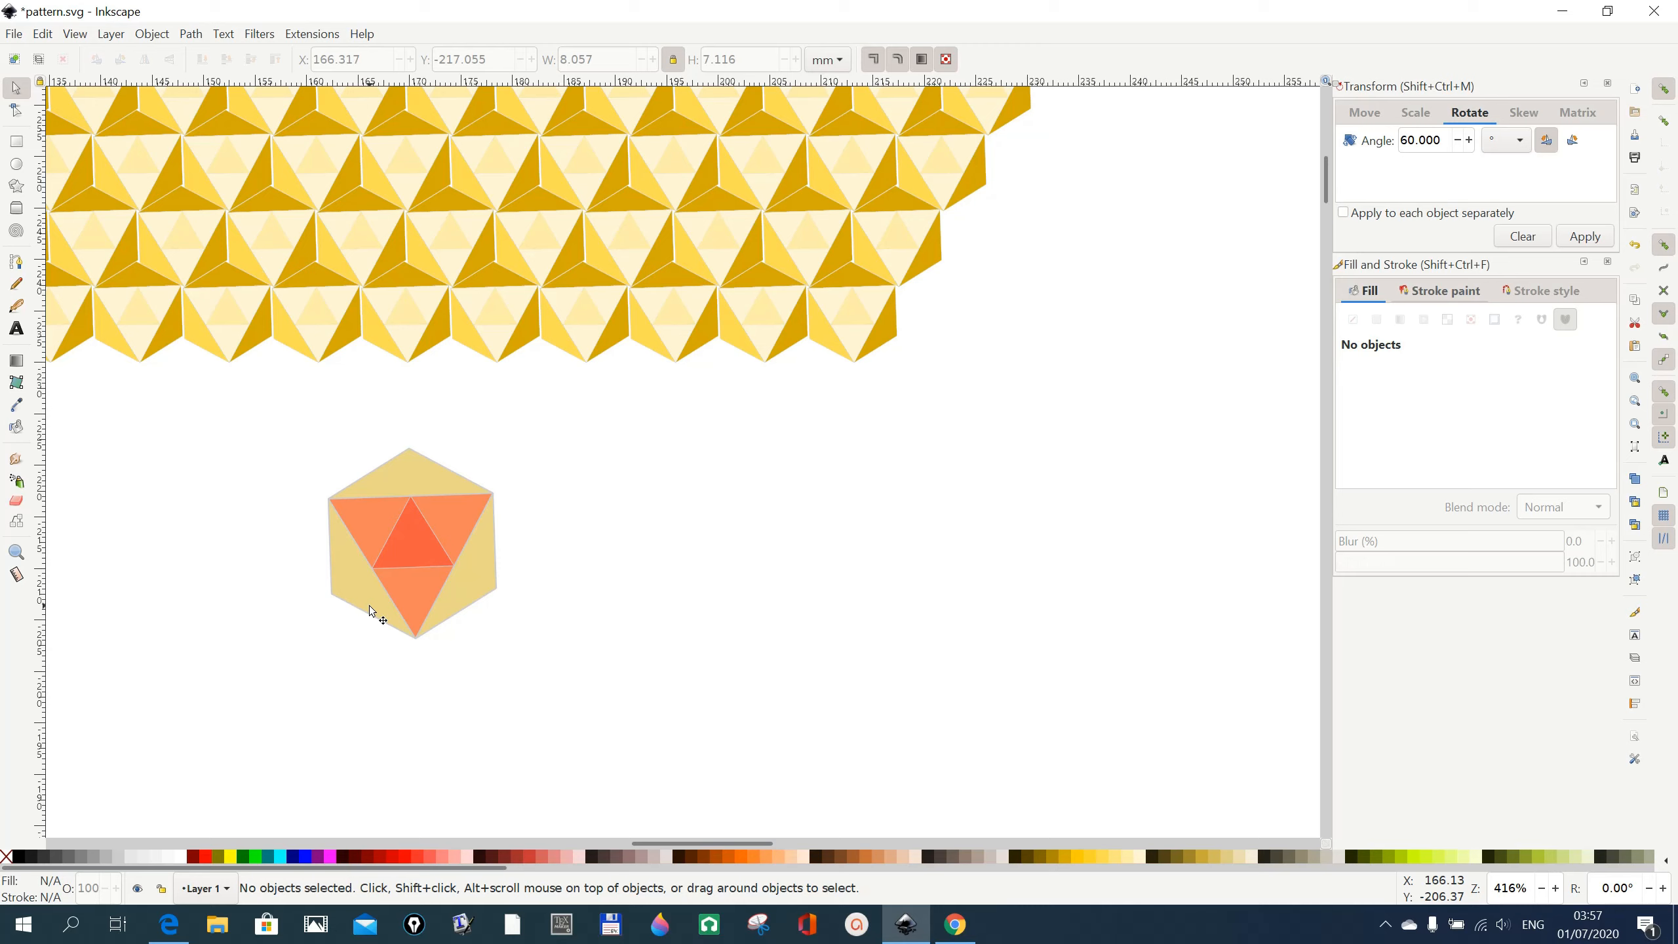
# - Duplicate the large red triangle and subtract the copy from the hexagon with the Difference operation
pyautogui.click(443, 508)
pyautogui.rightClick(444, 508)
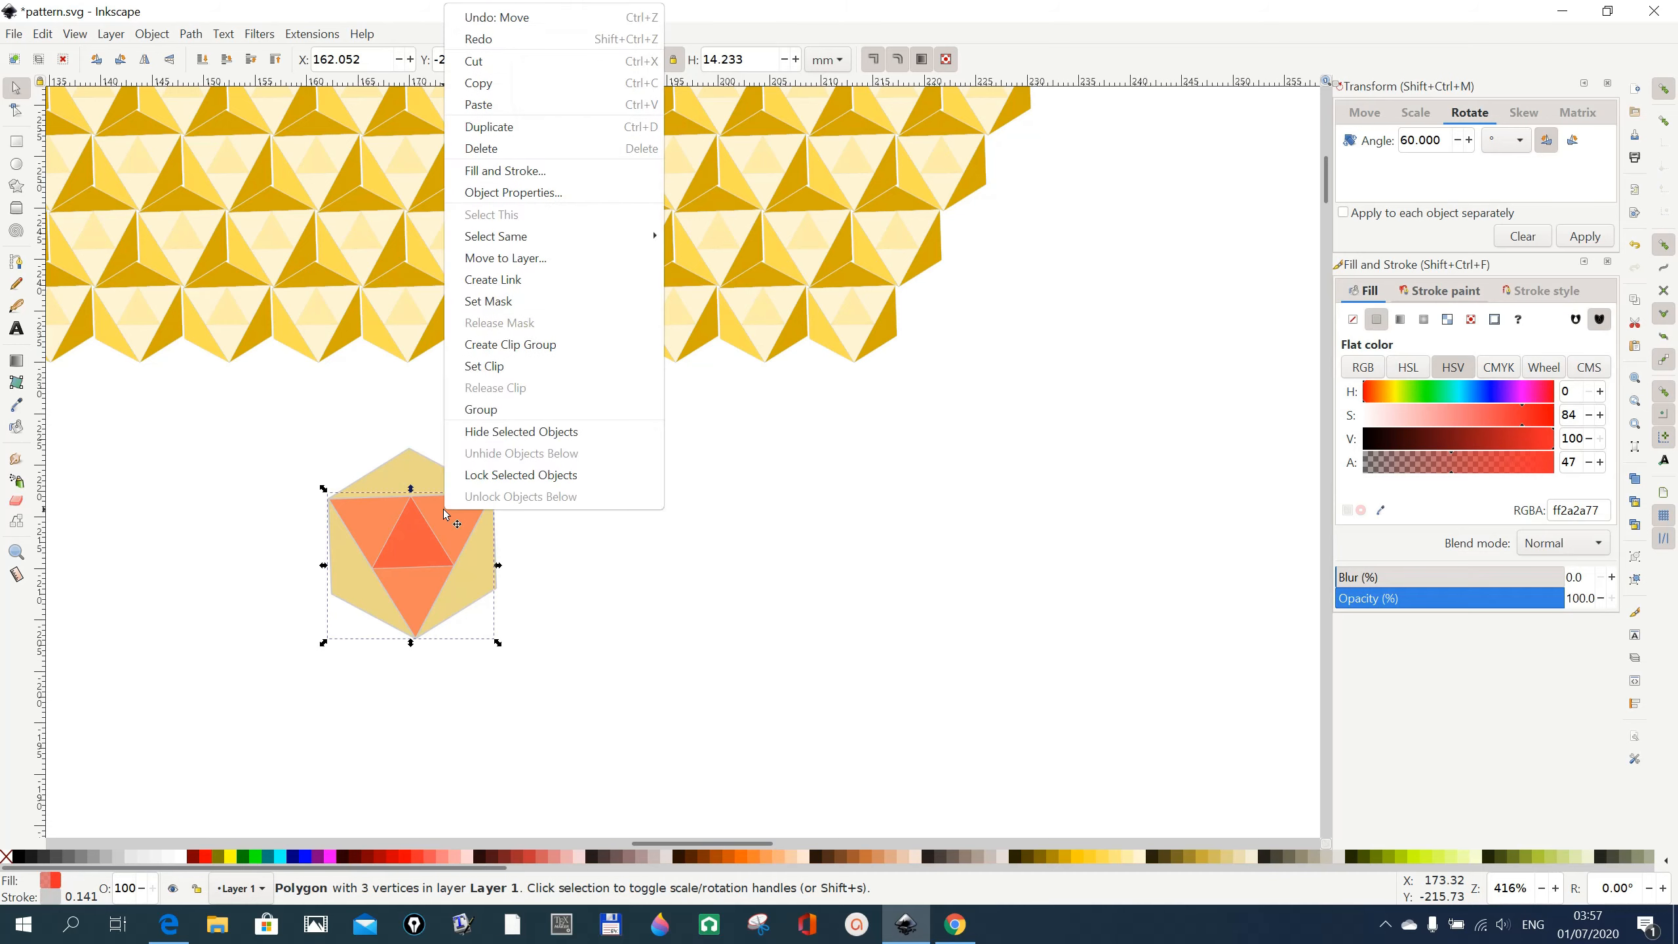
pyautogui.click(489, 126)
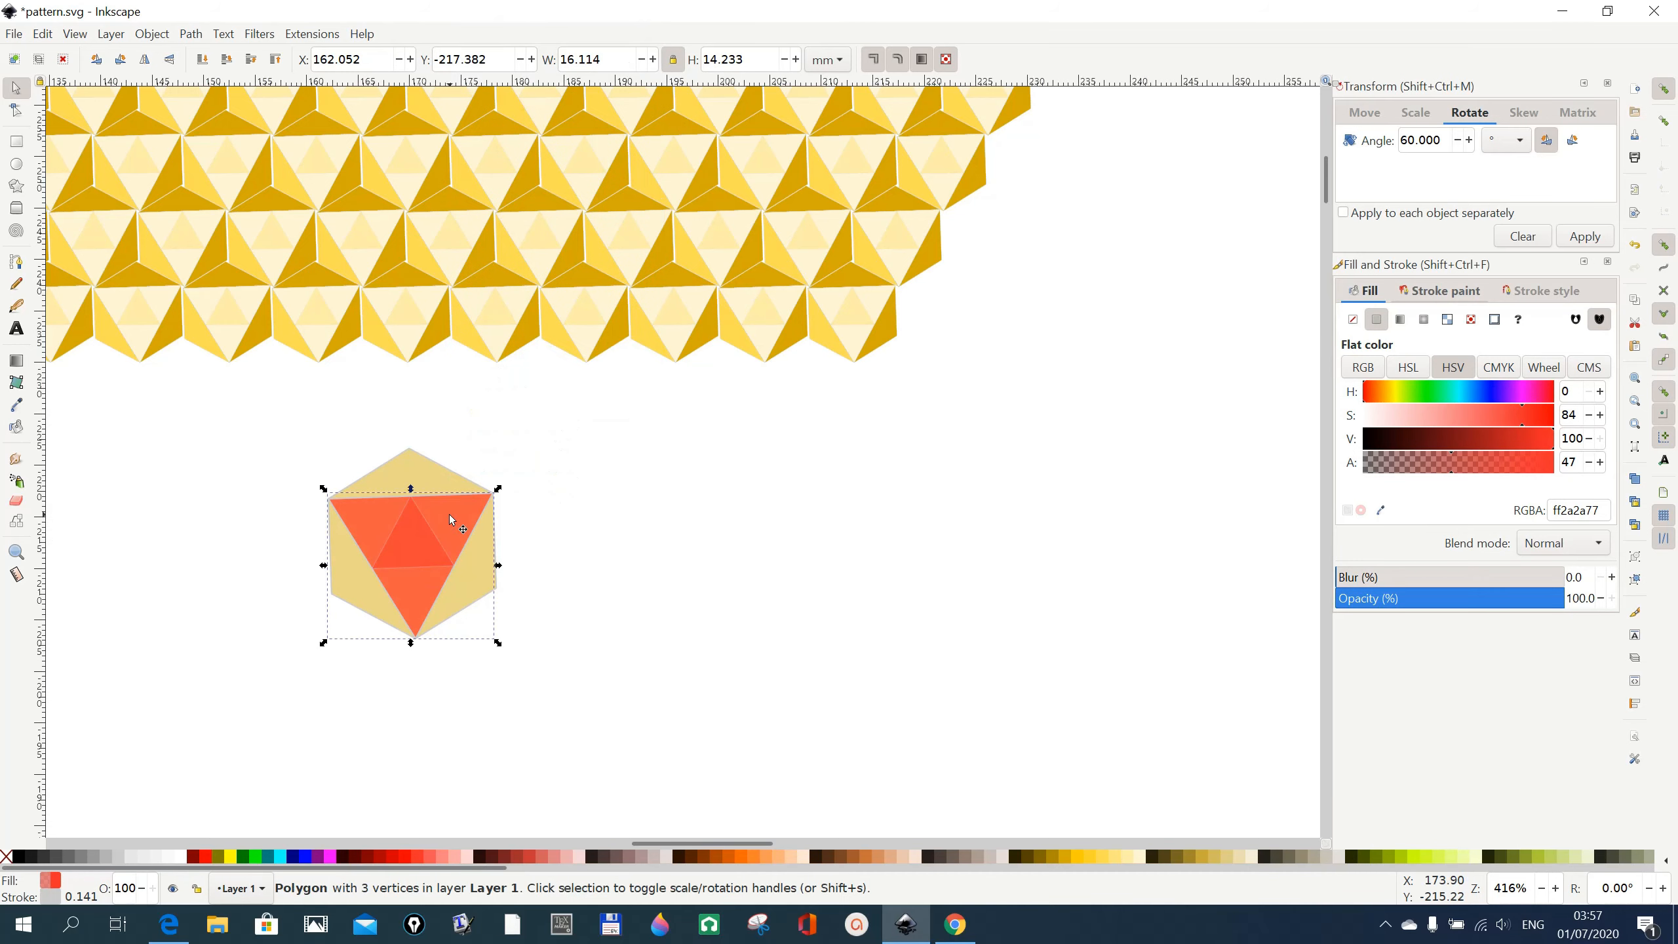
pyautogui.press('shift')
pyautogui.keyDown('shift'); pyautogui.click(433, 477); pyautogui.keyUp('shift')
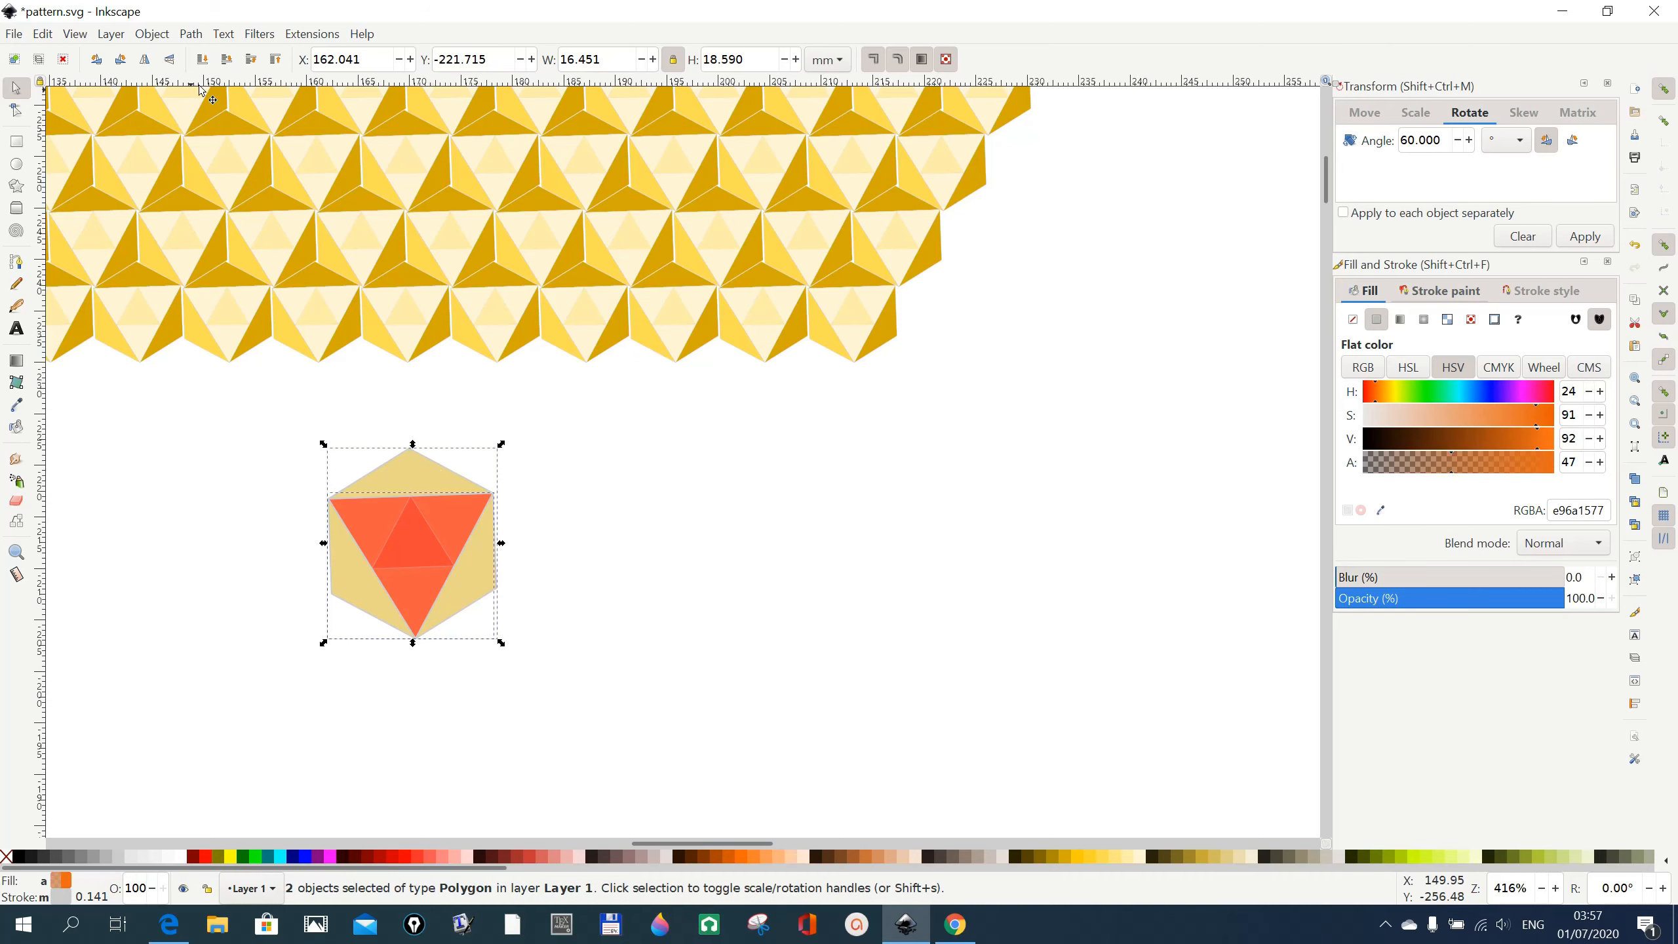
pyautogui.click(192, 34)
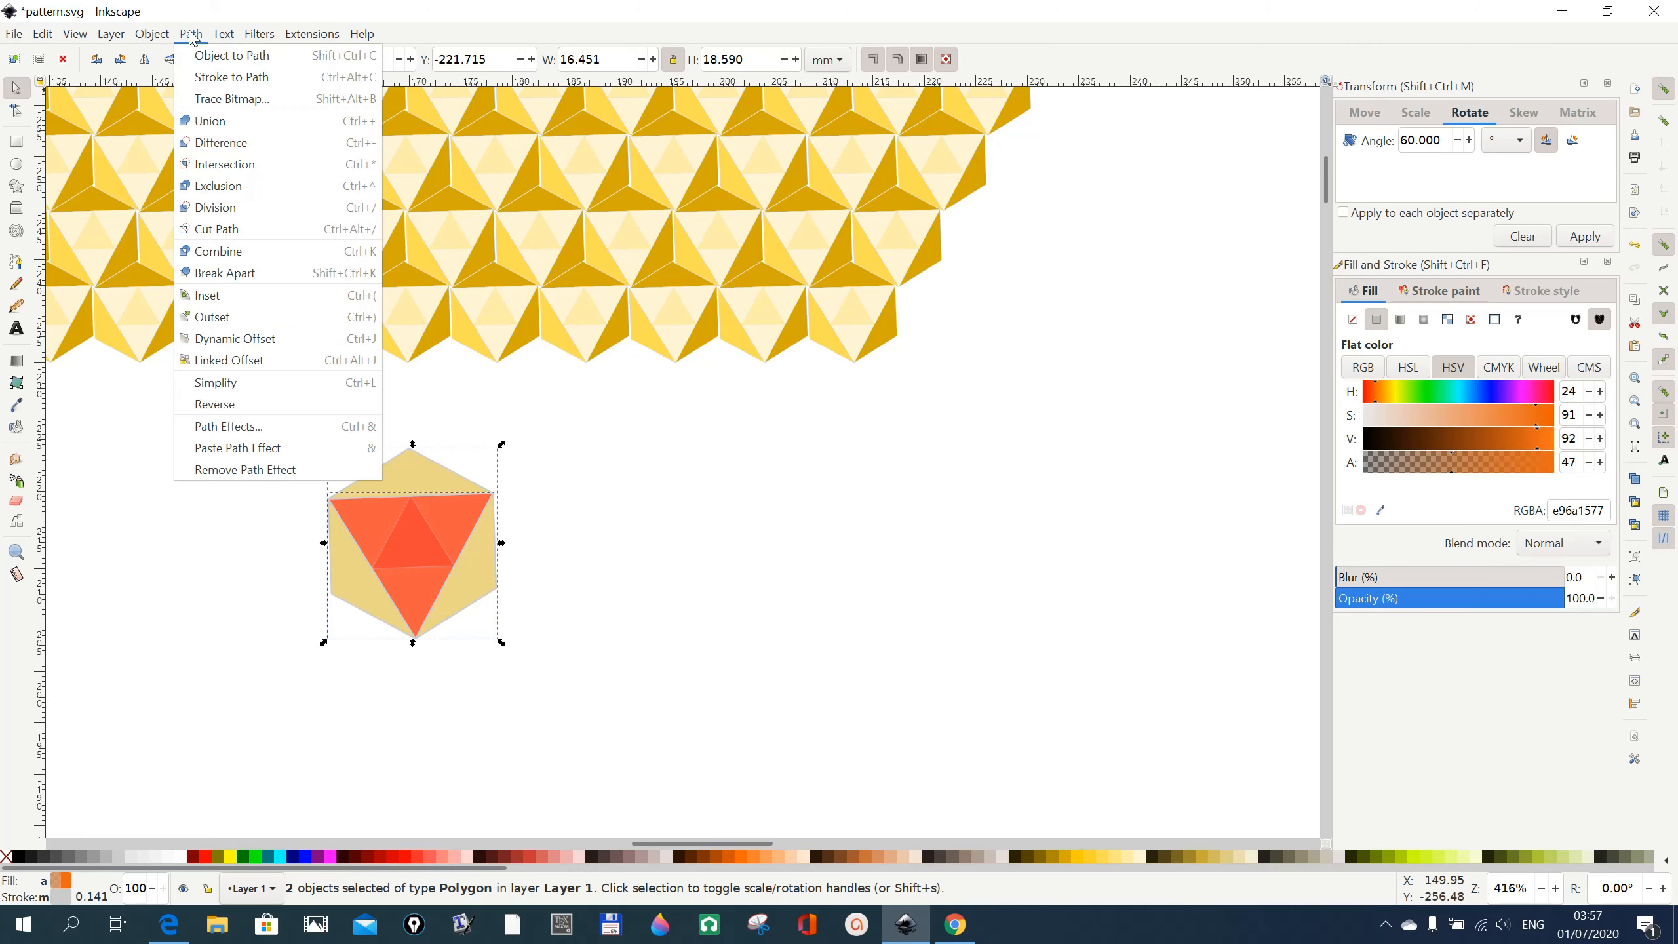
pyautogui.click(244, 158)
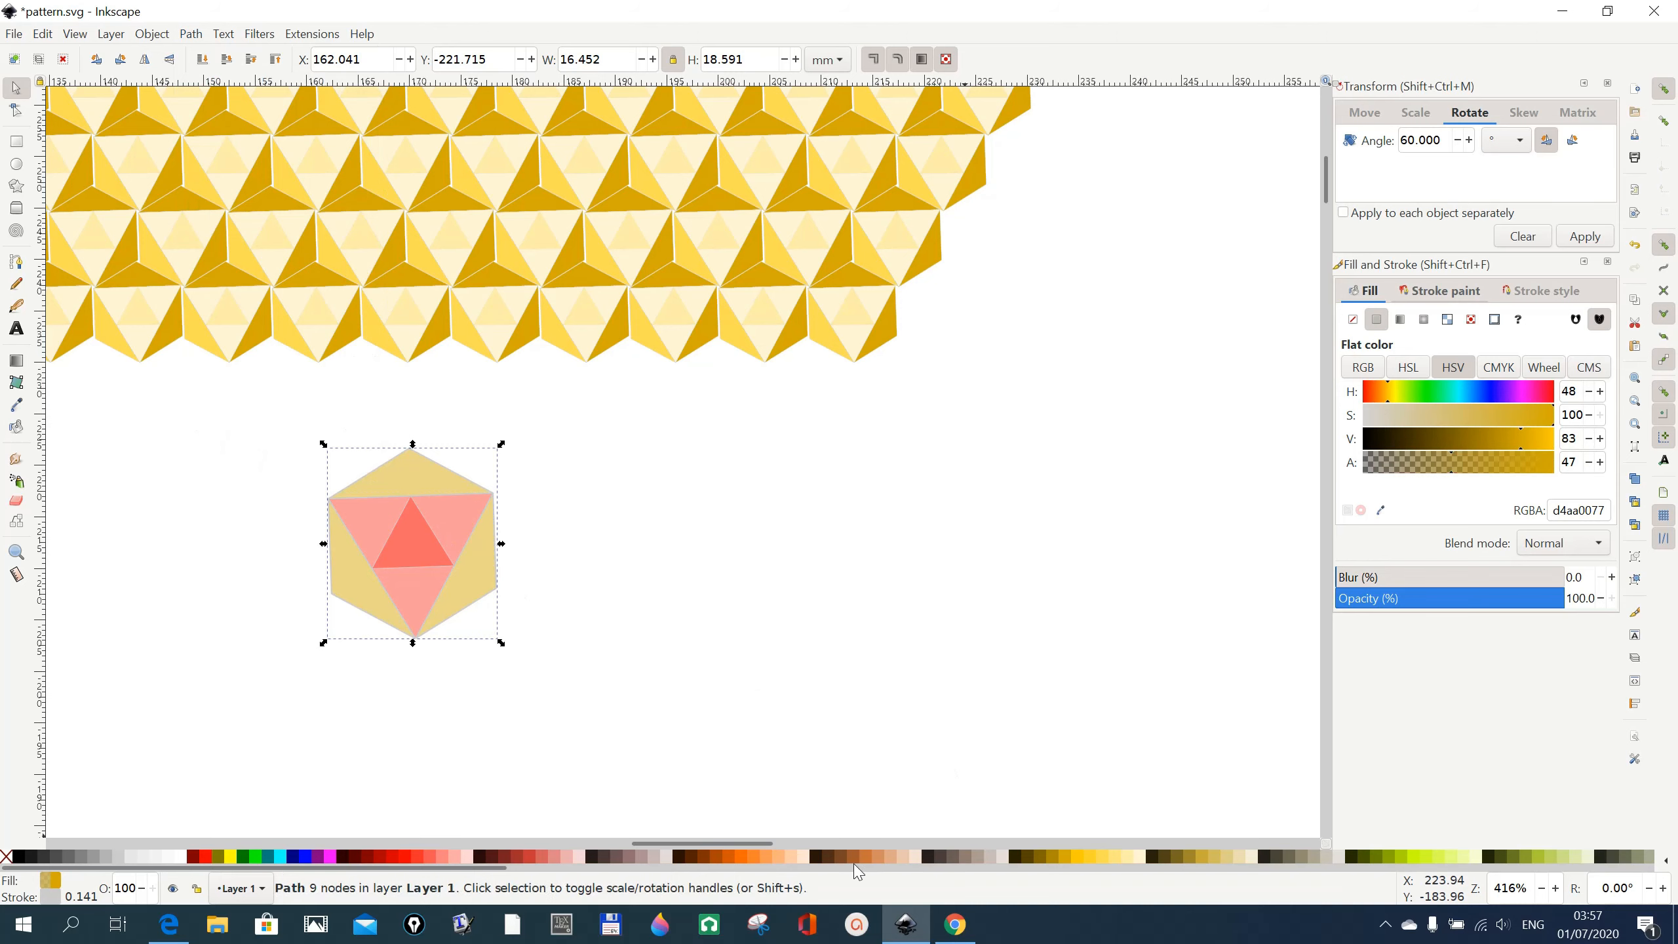
# - Fill the remaining hexagon shape with lime green ccff00 and break it apart into separate triangles
pyautogui.click(1419, 858)
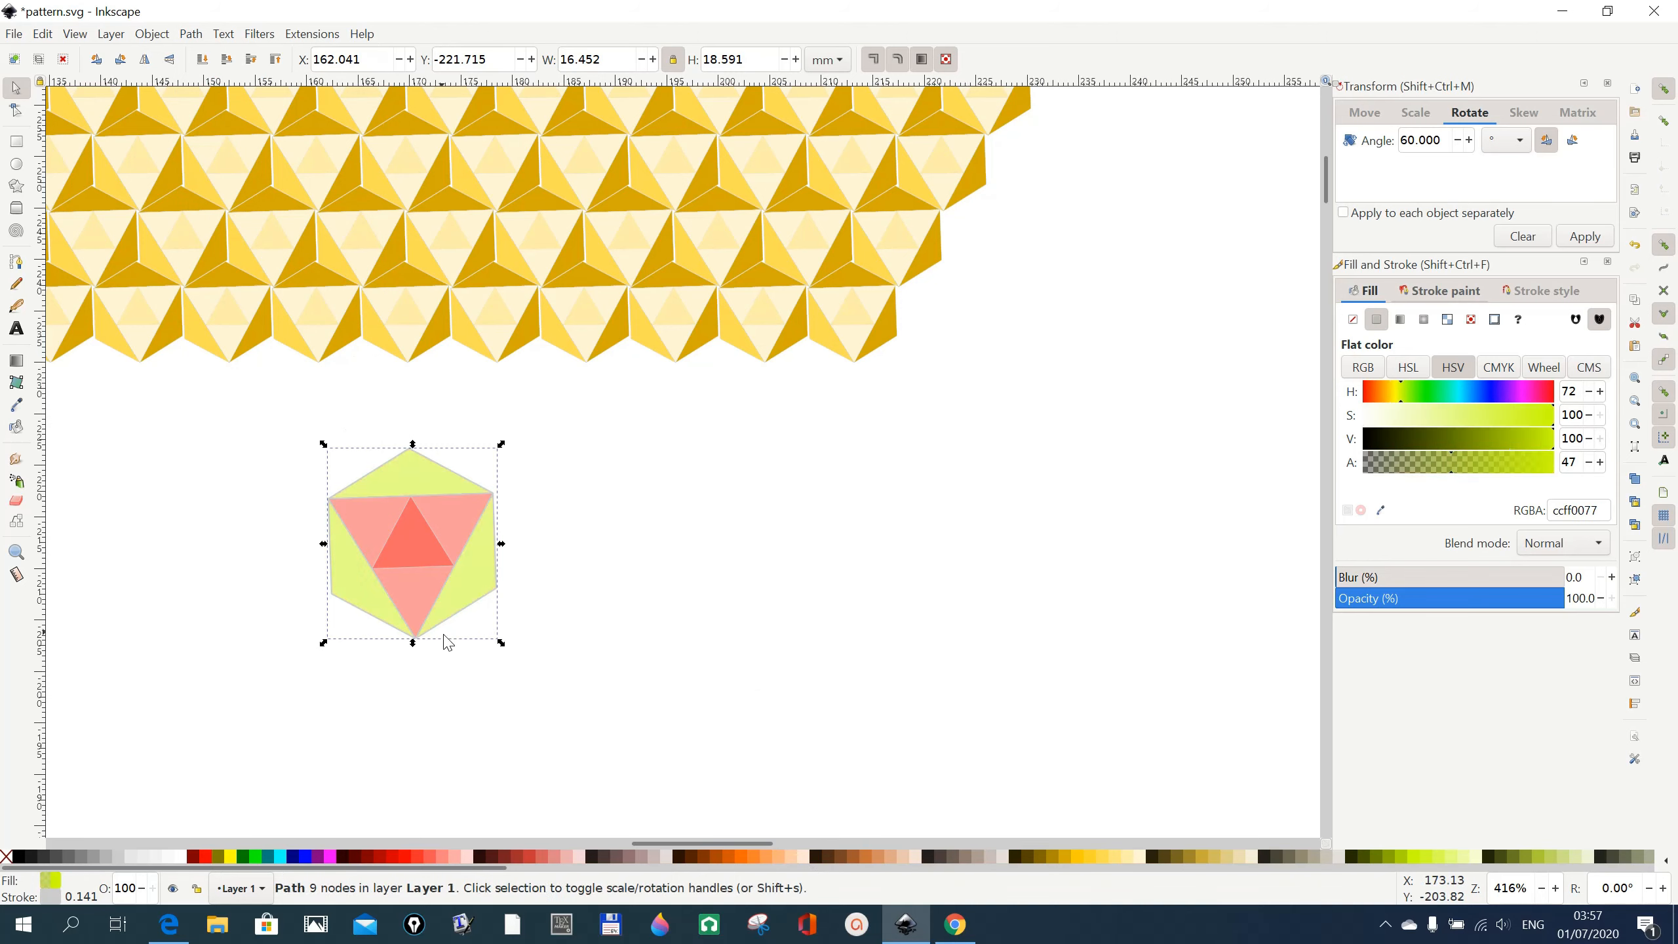
pyautogui.click(467, 598)
pyautogui.click(192, 35)
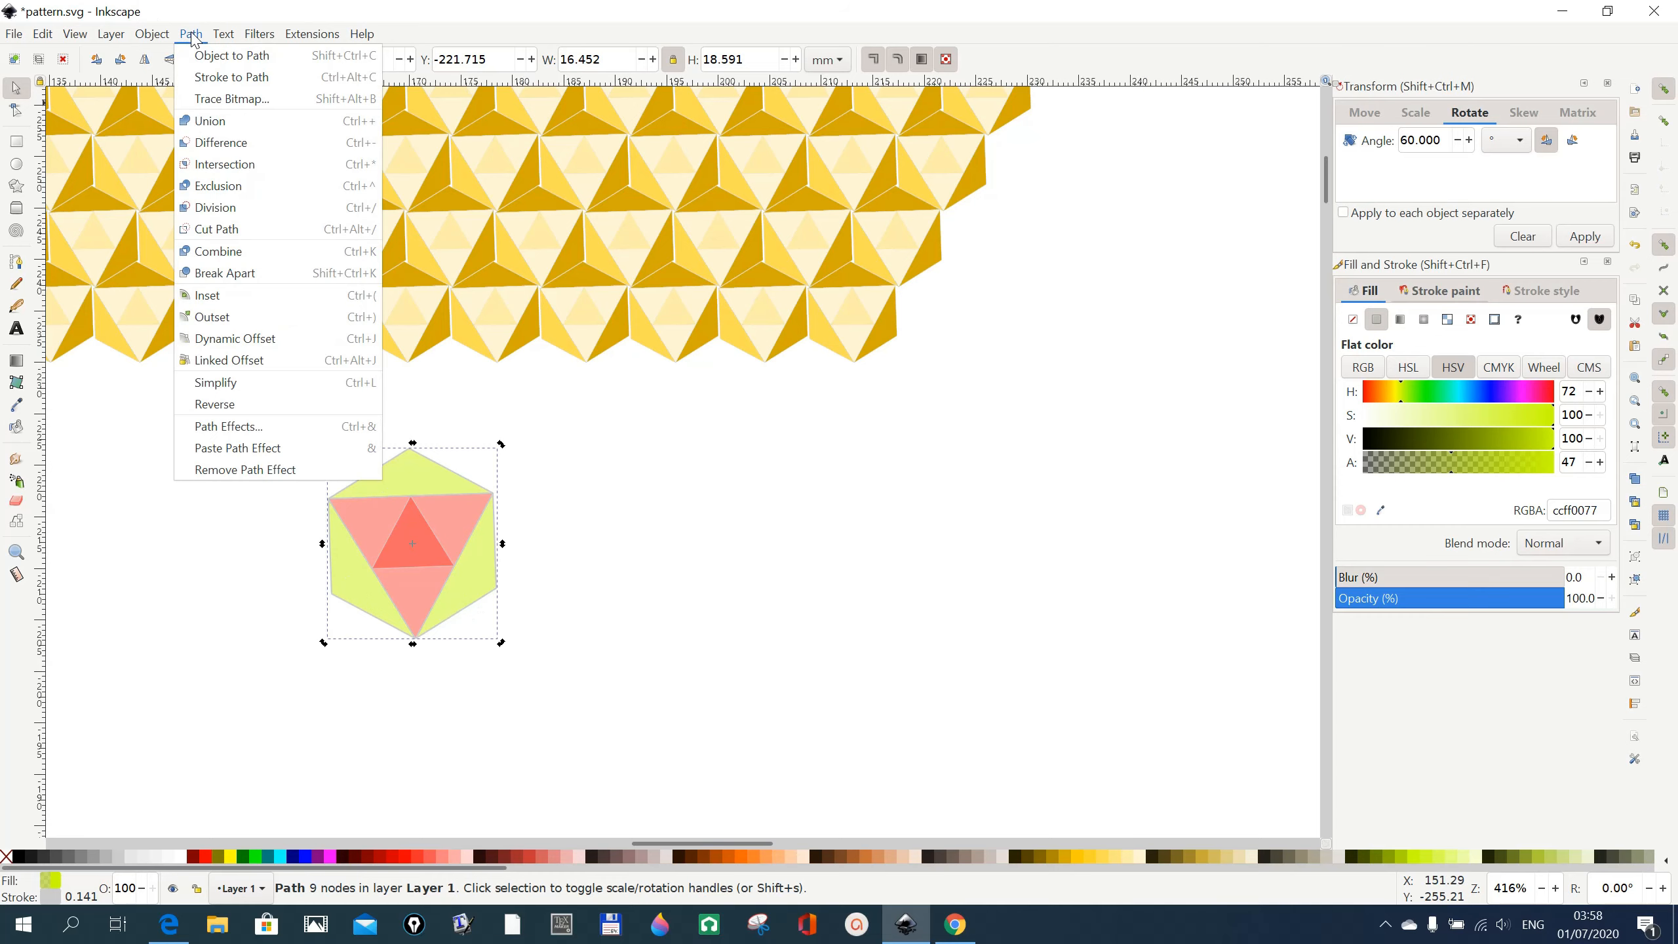
pyautogui.click(224, 282)
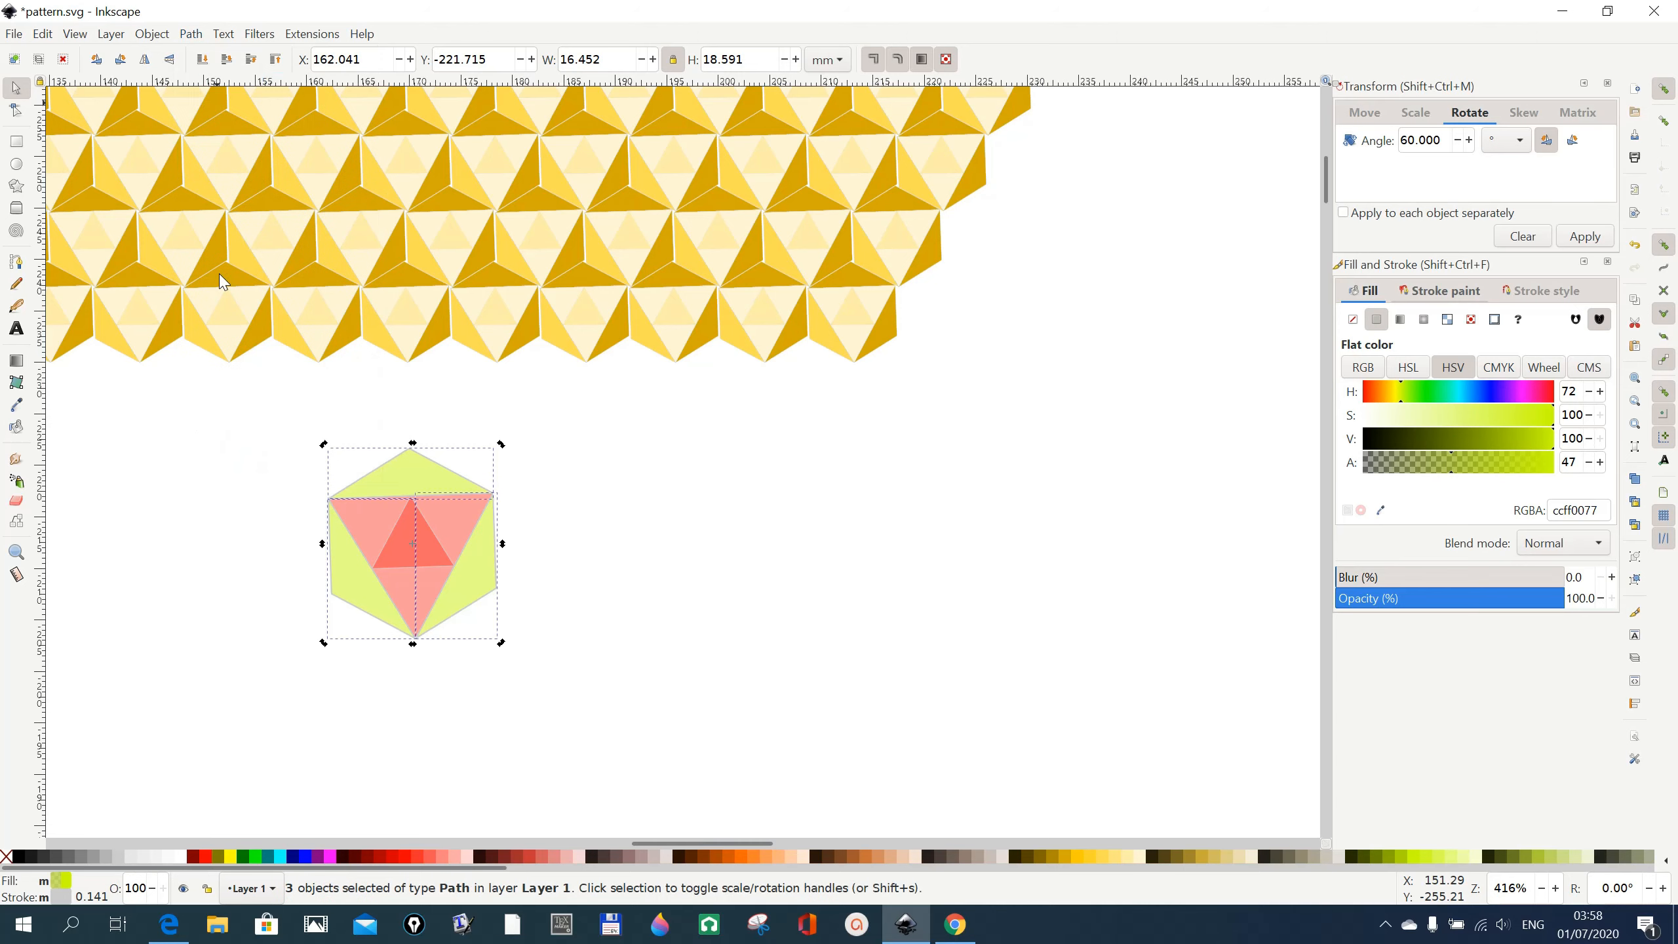
pyautogui.click(642, 618)
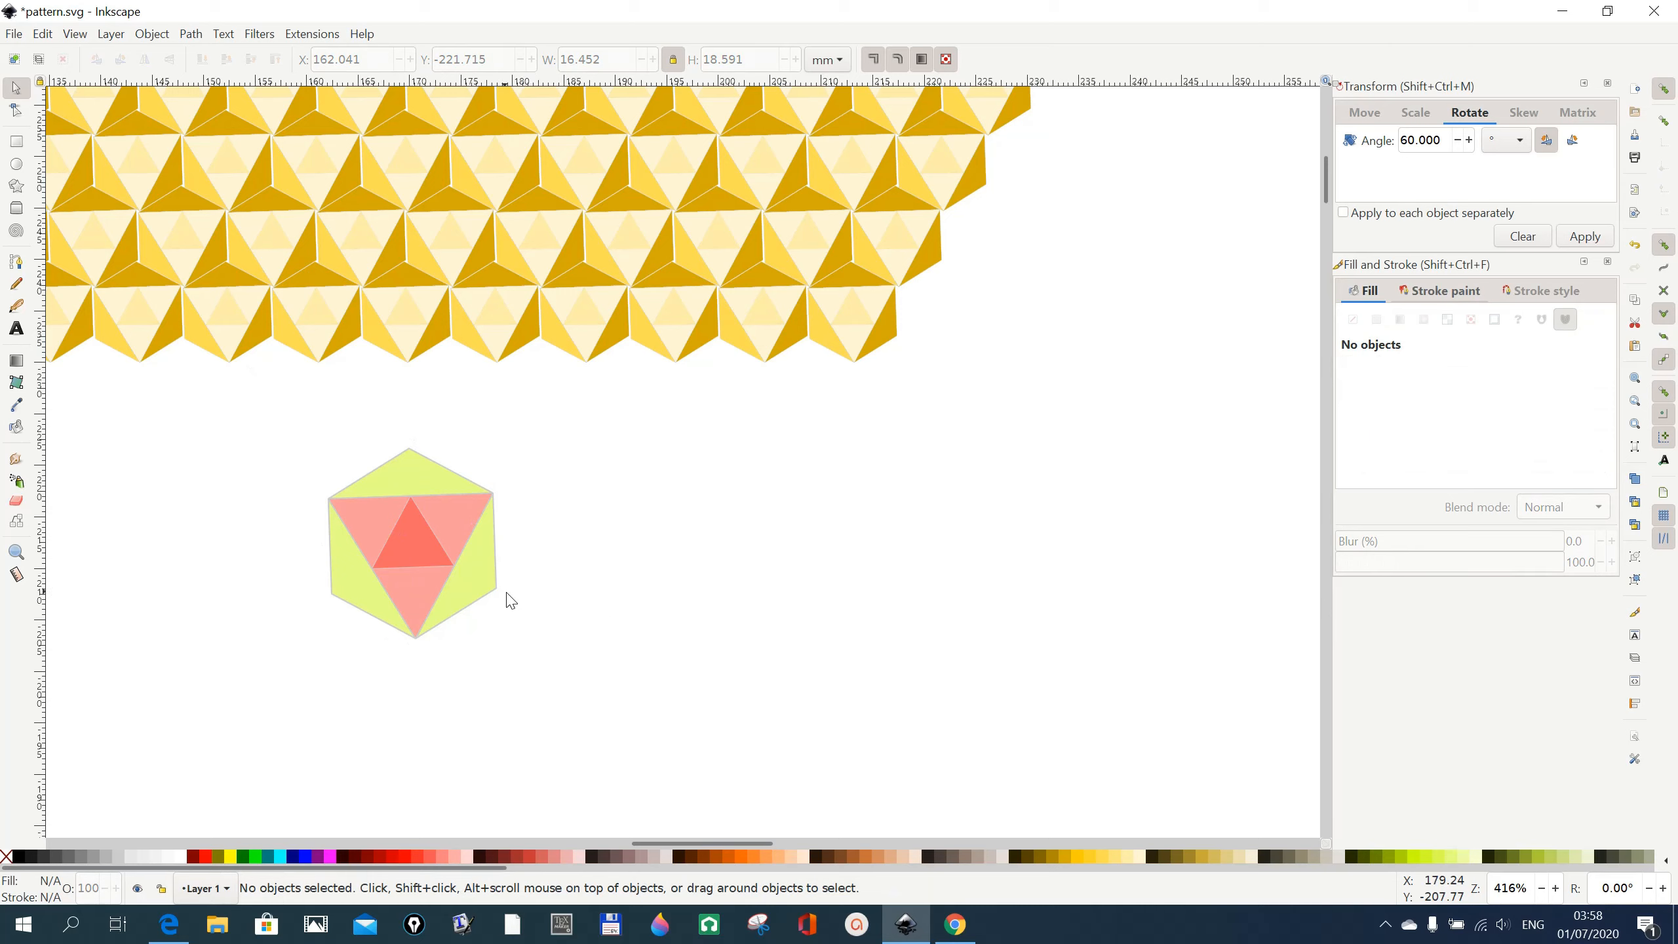
# - Fill the lower-right and upper lime triangles of the hexagon with dark gold d4aa00 at 100% alpha
pyautogui.click(477, 585)
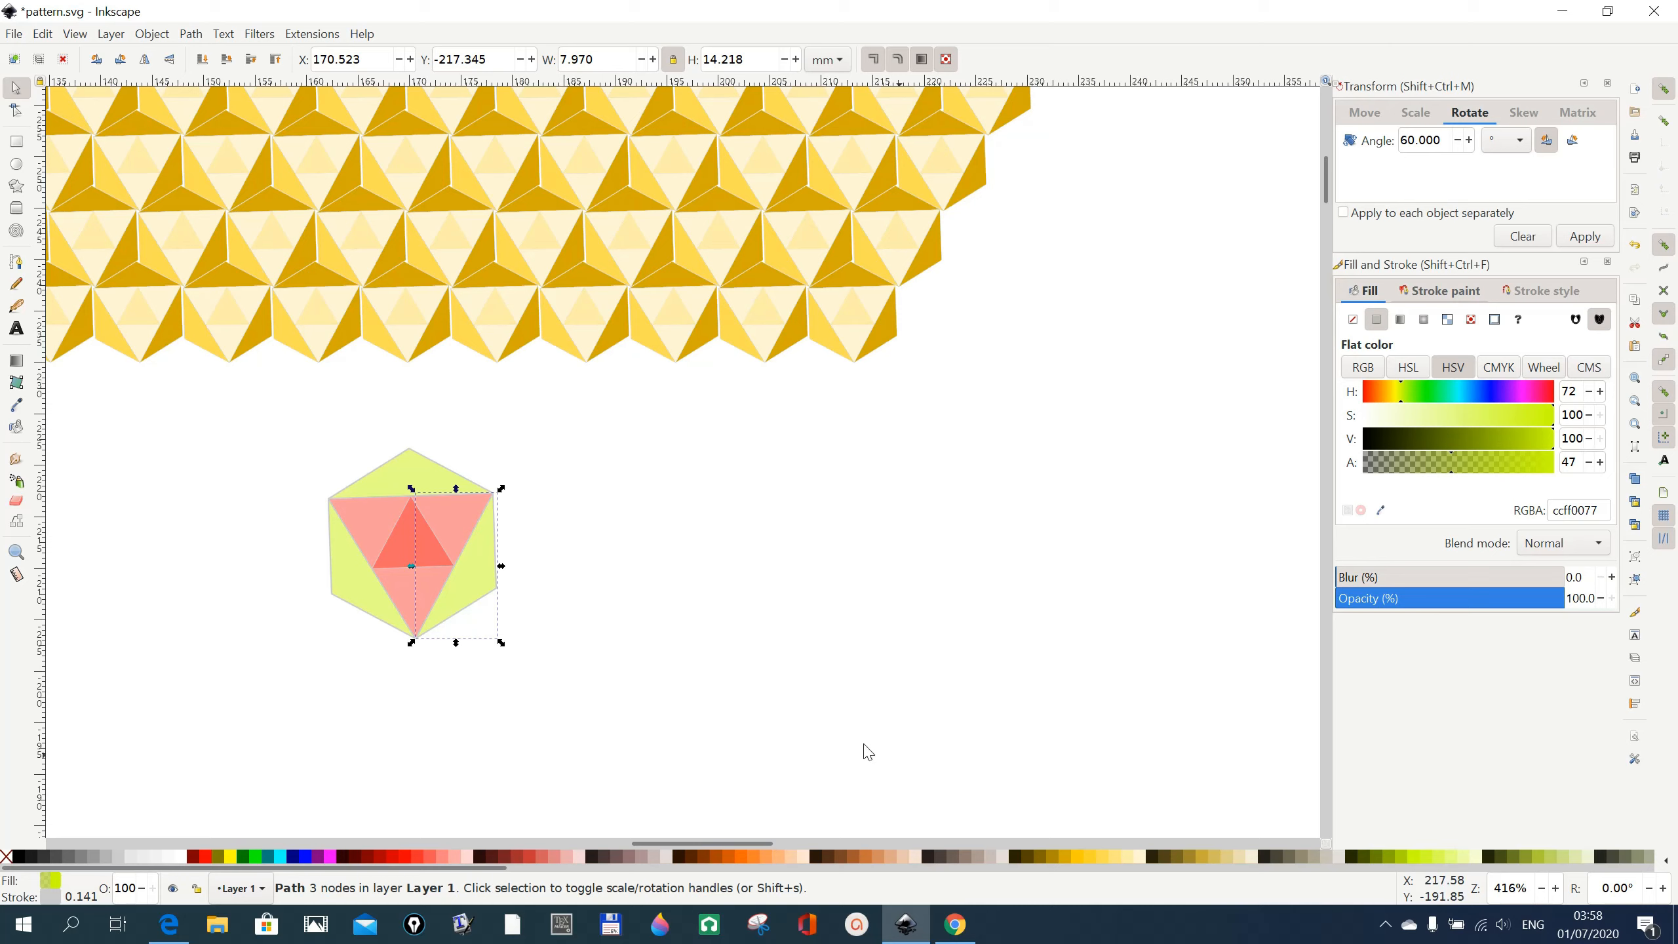
pyautogui.click(1062, 861)
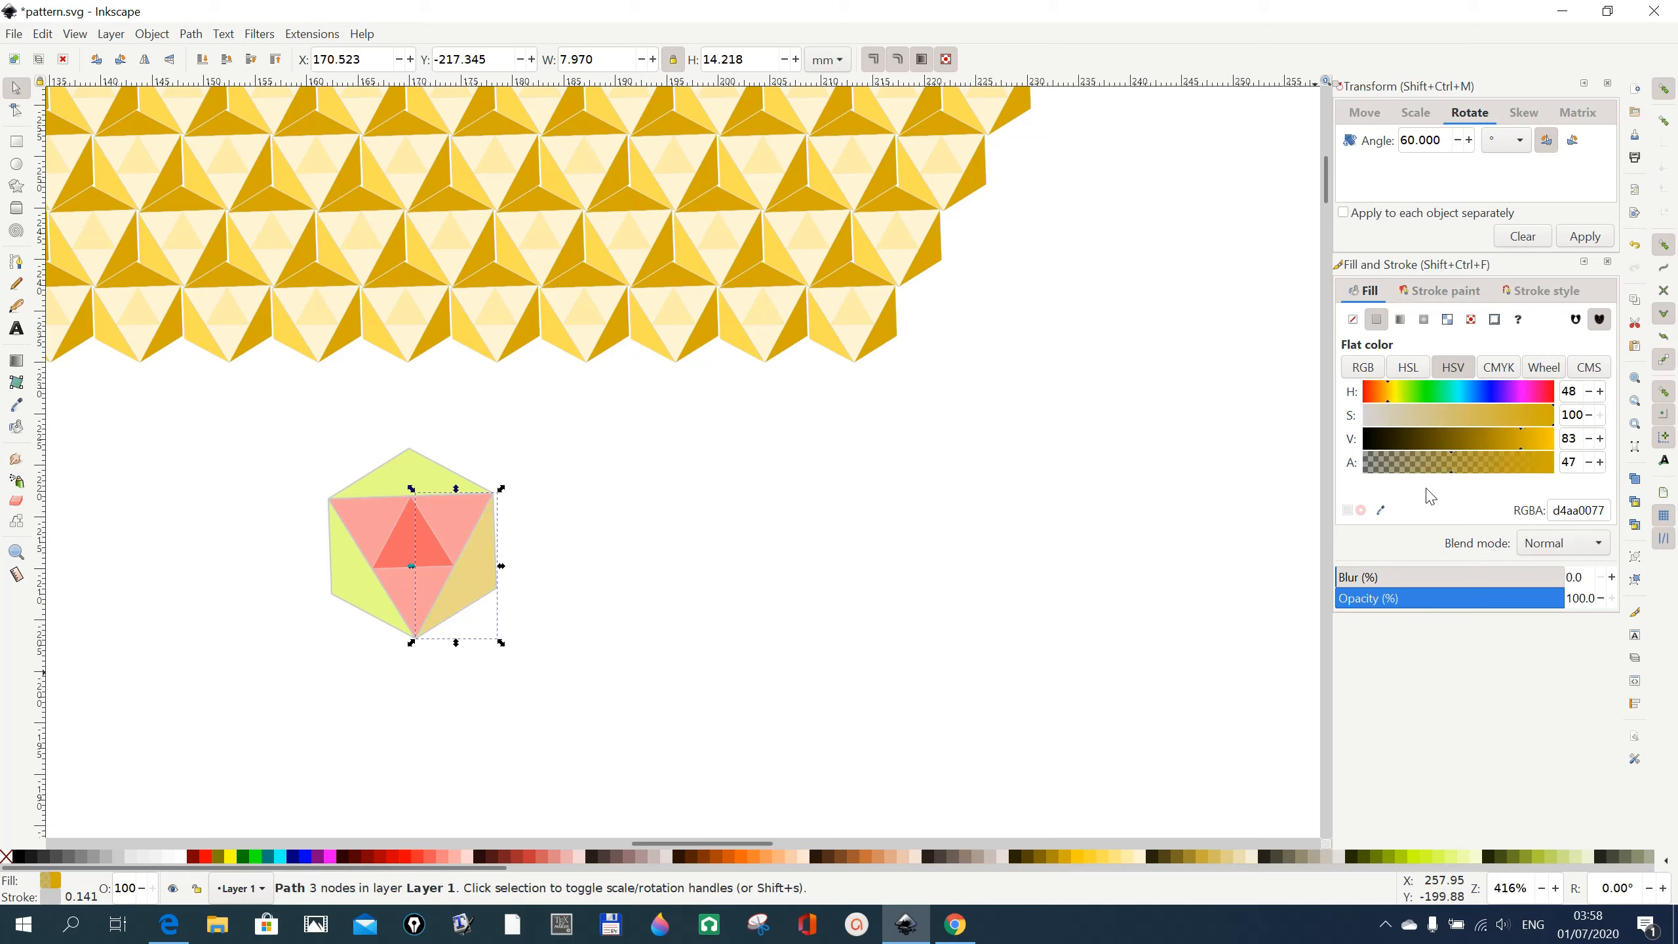
pyautogui.click(1452, 472)
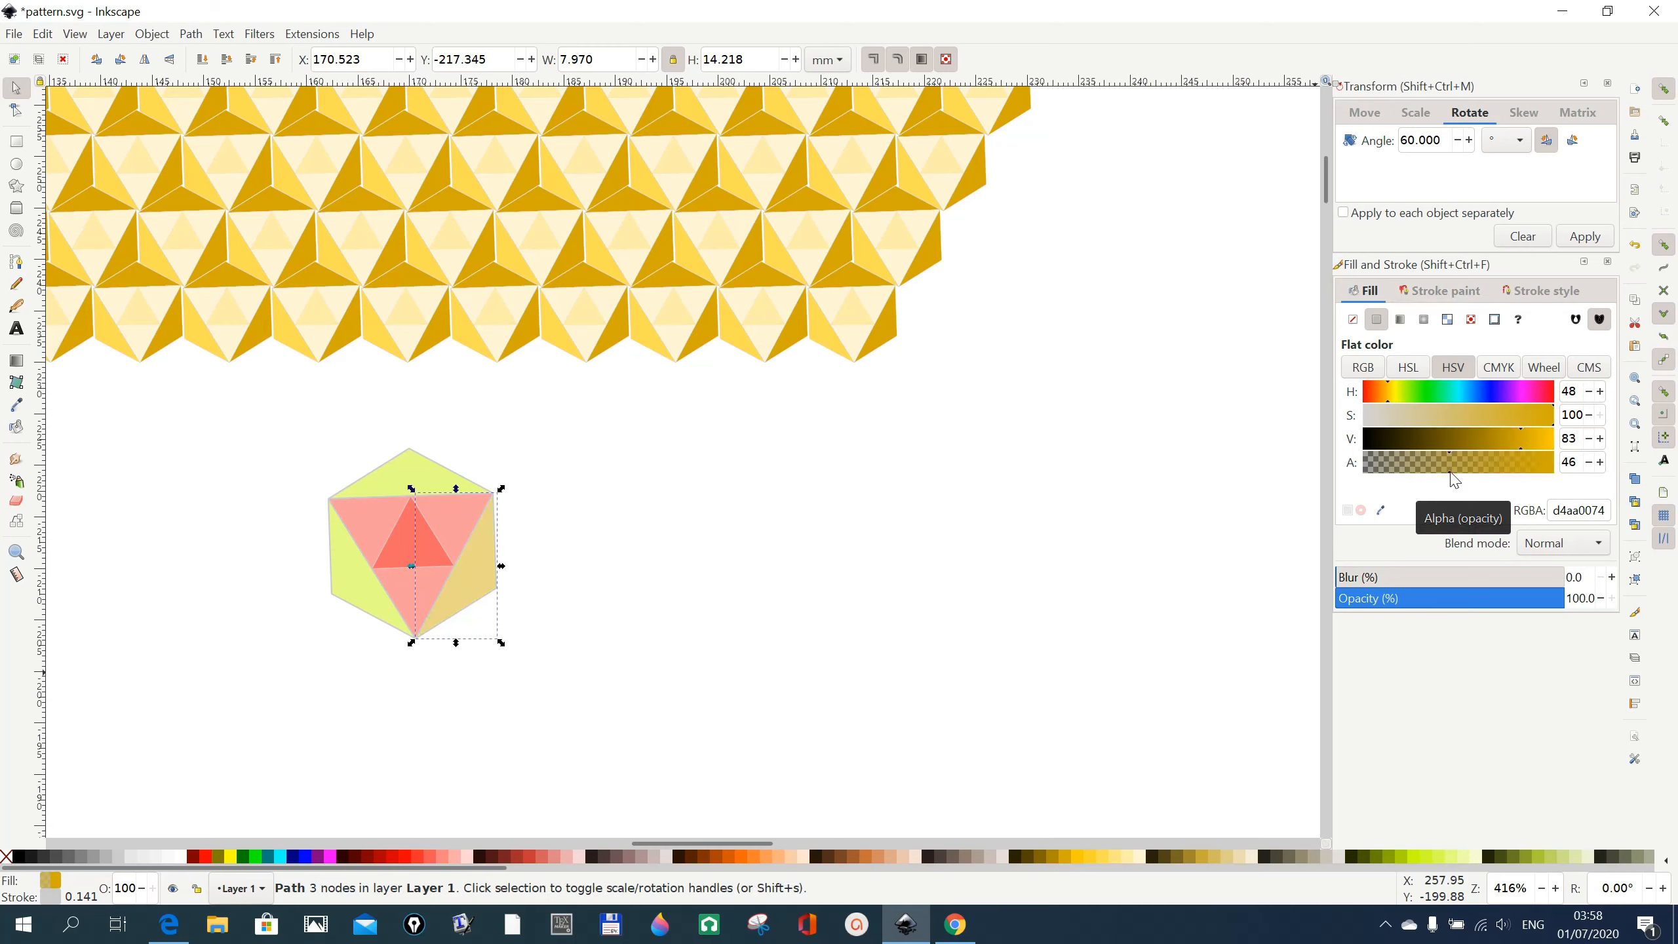
pyautogui.moveTo(1453, 473); pyautogui.dragTo(1561, 475)
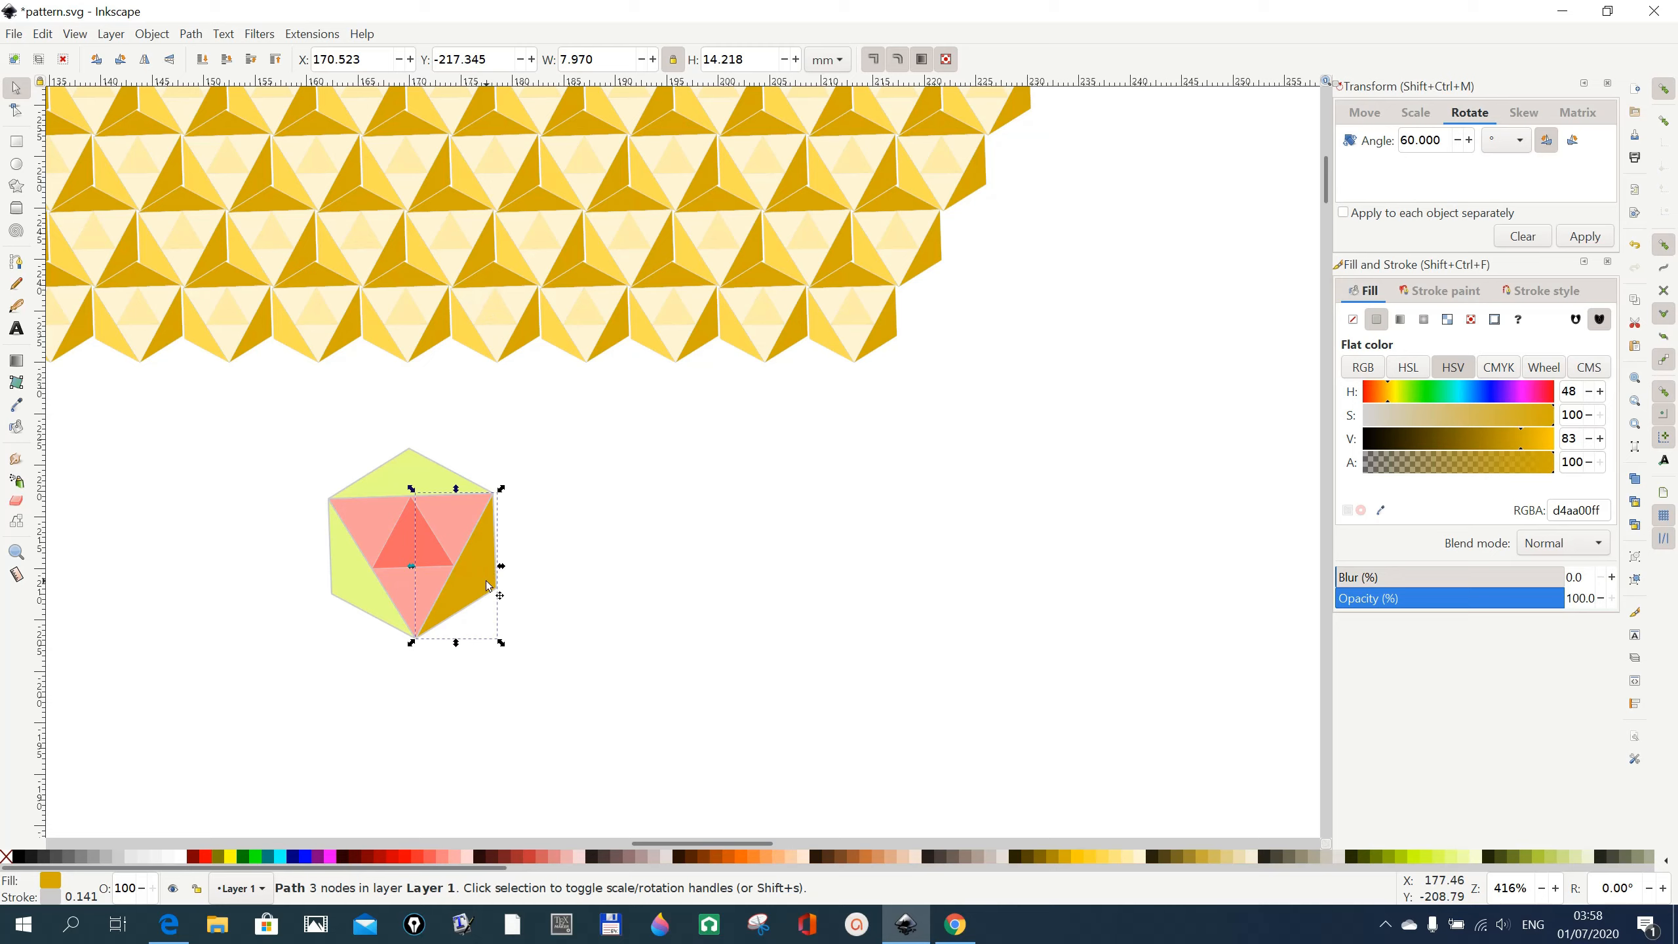
pyautogui.click(417, 466)
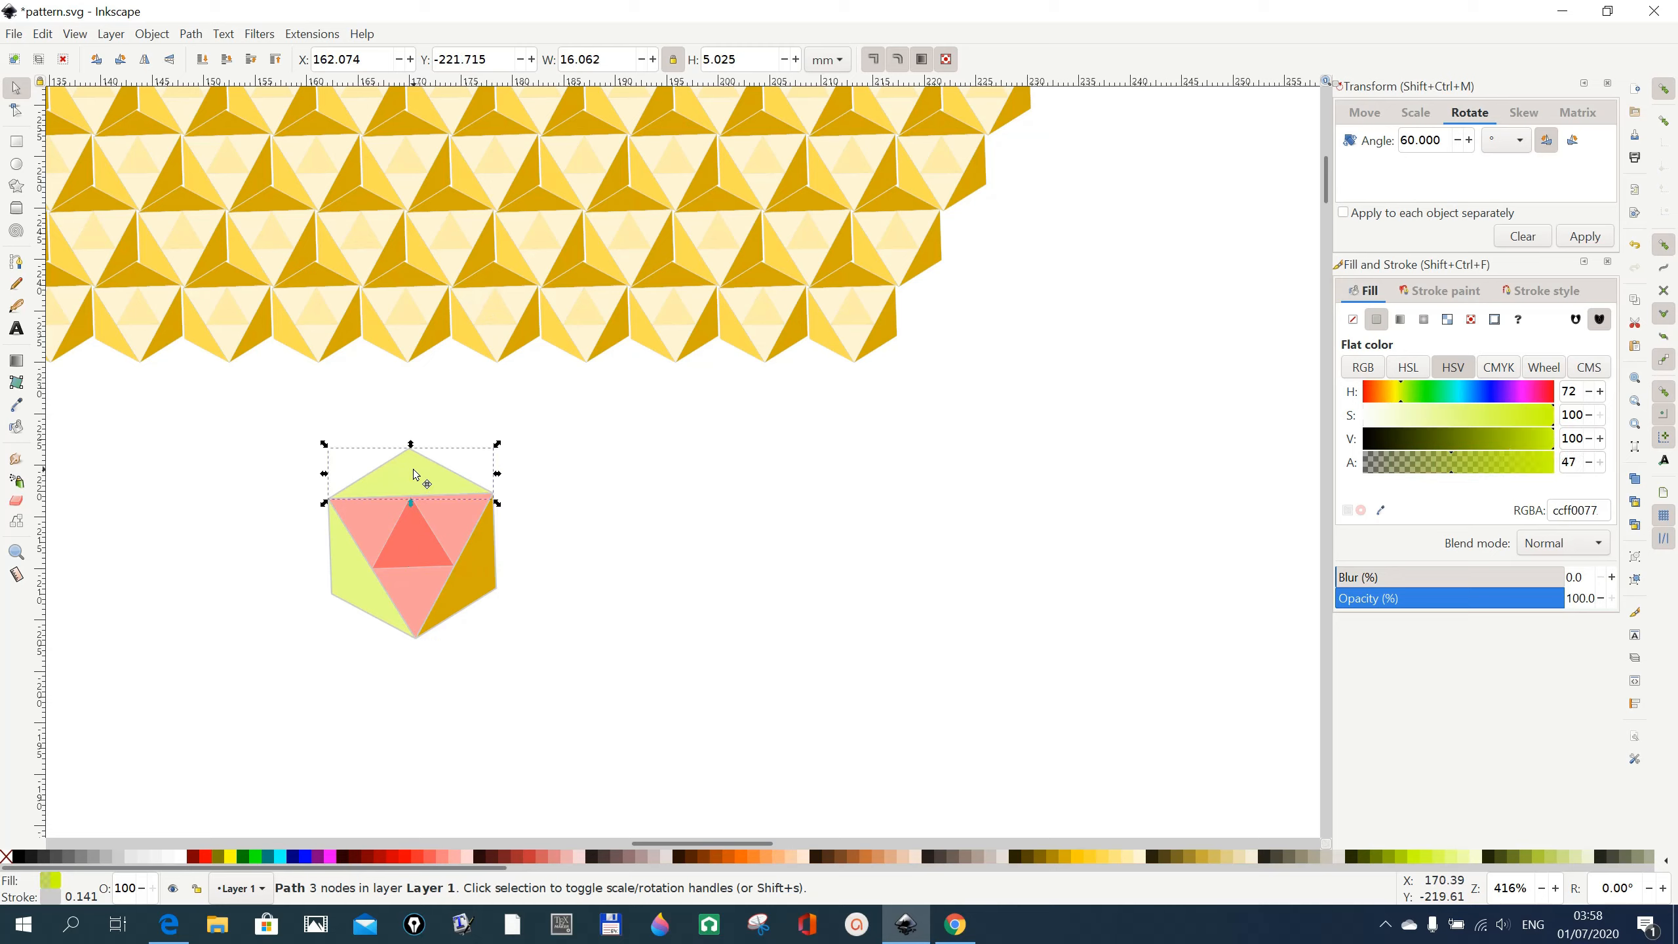
pyautogui.click(1066, 859)
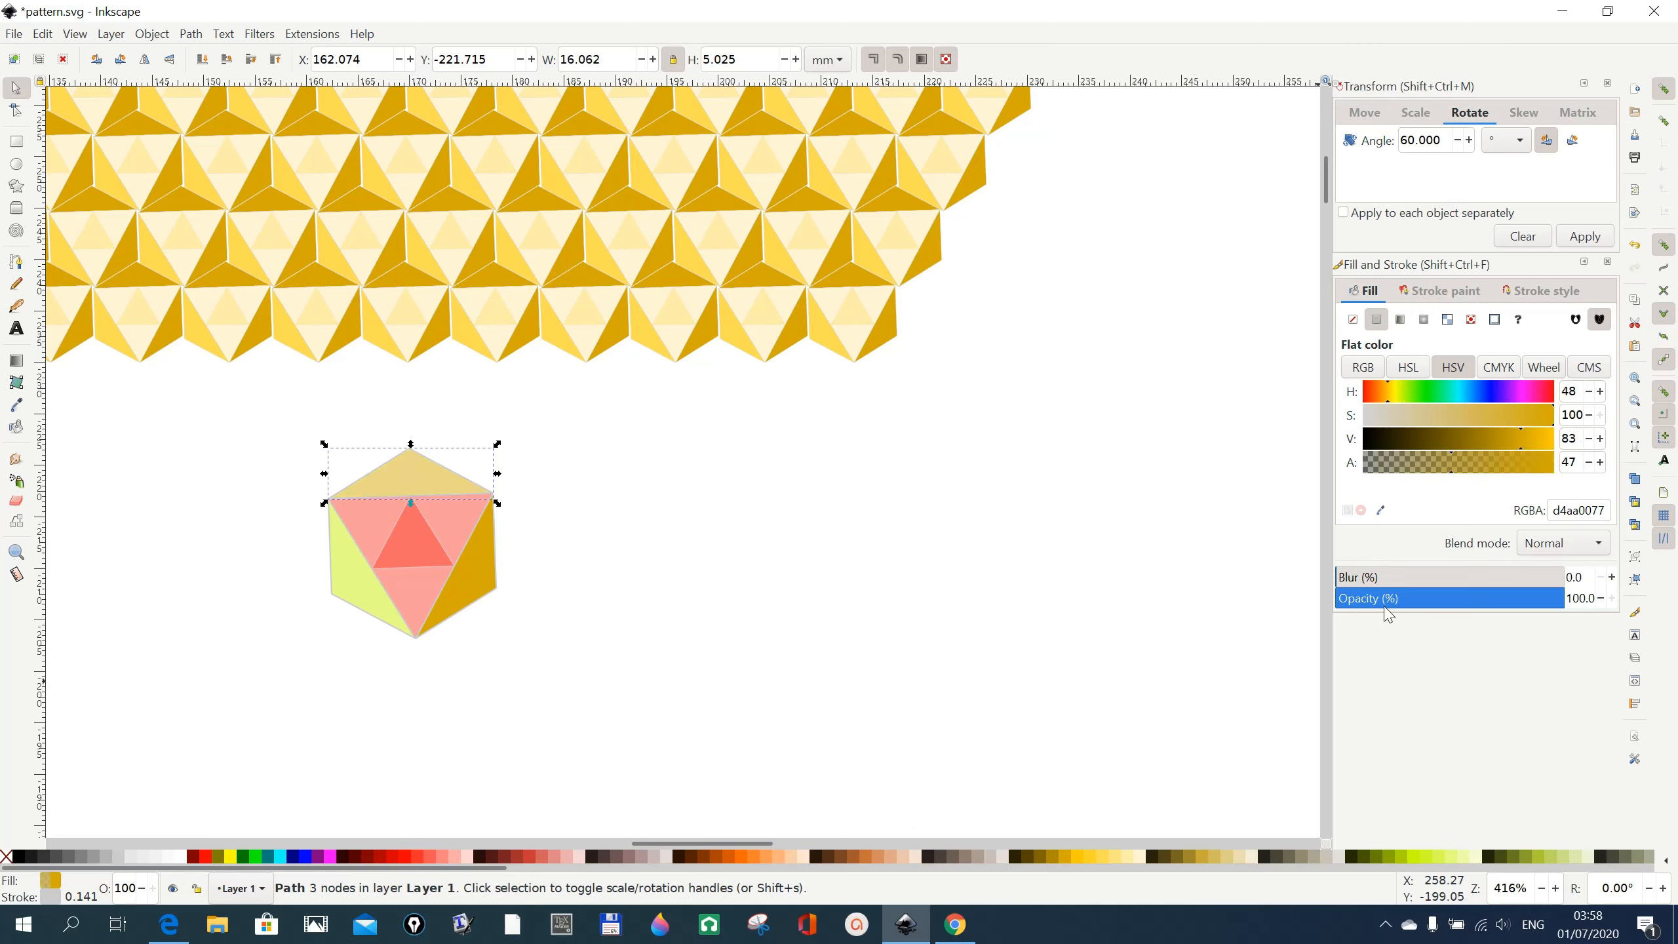
pyautogui.moveTo(1454, 476); pyautogui.dragTo(1561, 466)
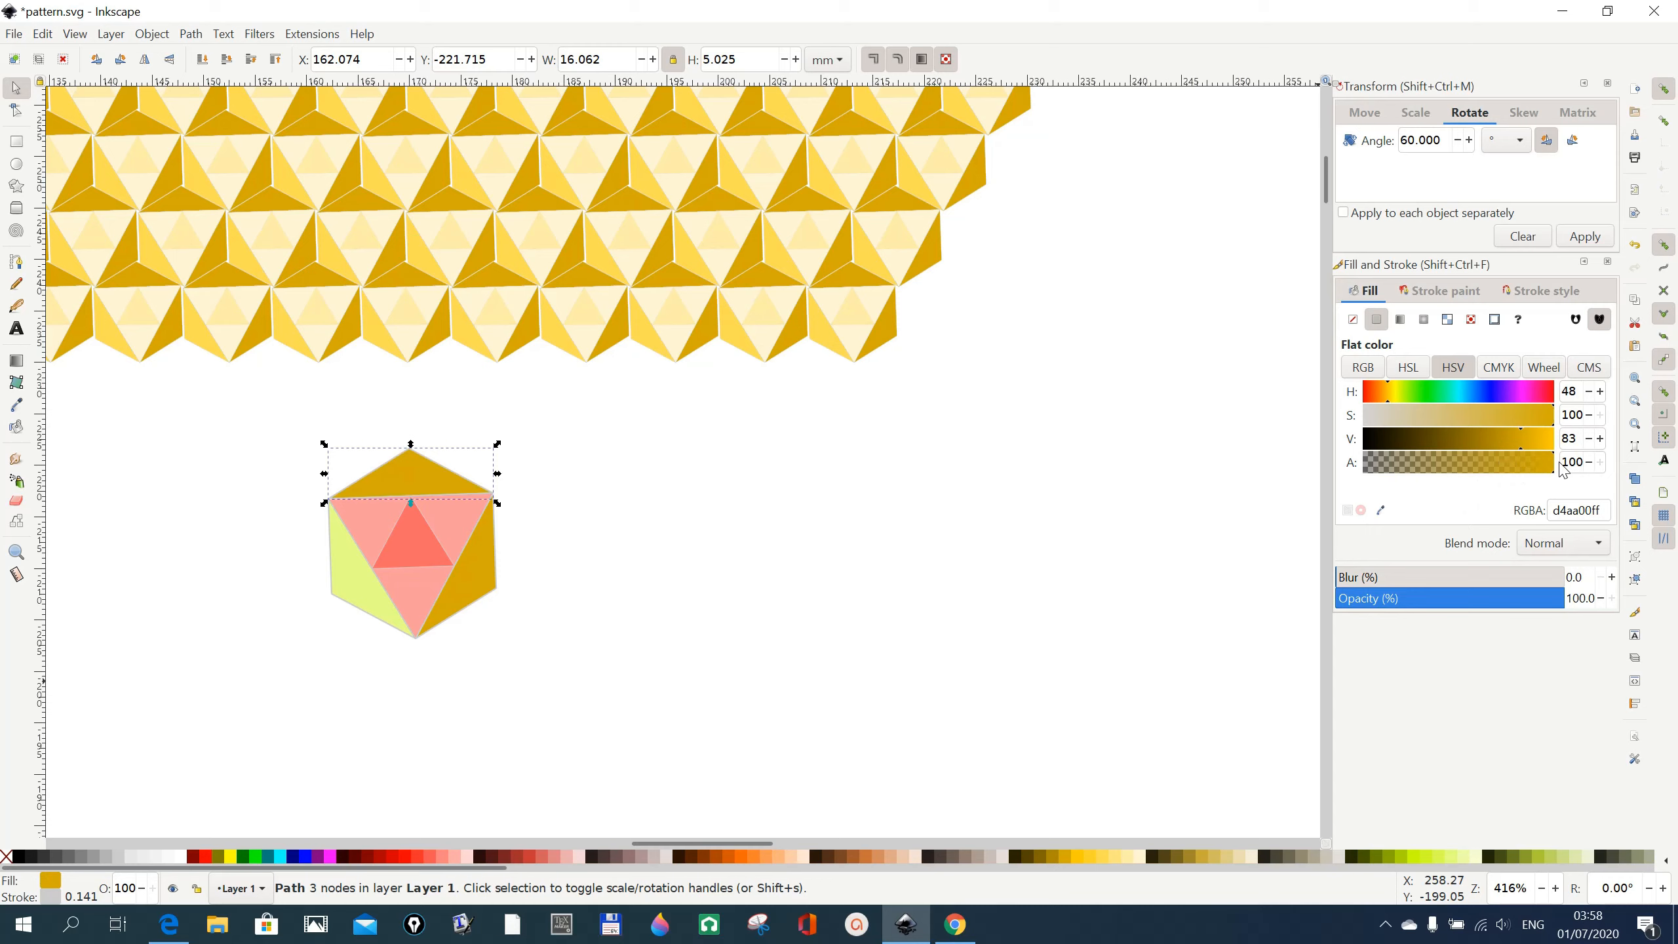
# - Fill the remaining lime triangle at the hexagon's lower left with bright gold ffd42a at 100% alpha
pyautogui.click(376, 603)
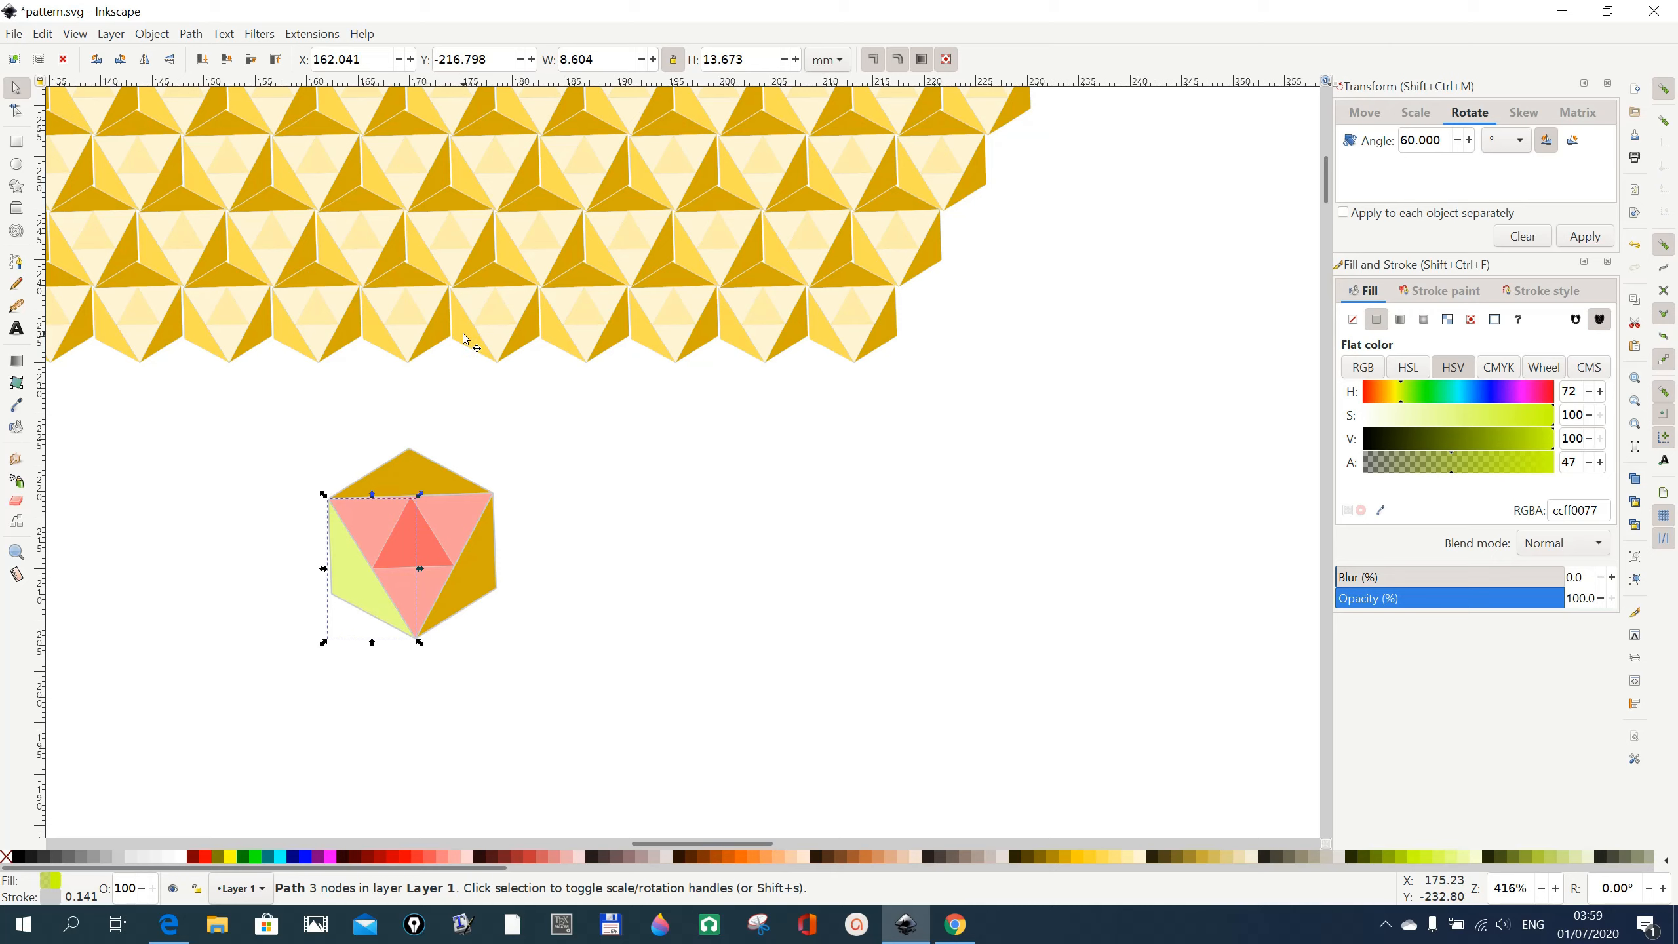
pyautogui.click(1091, 858)
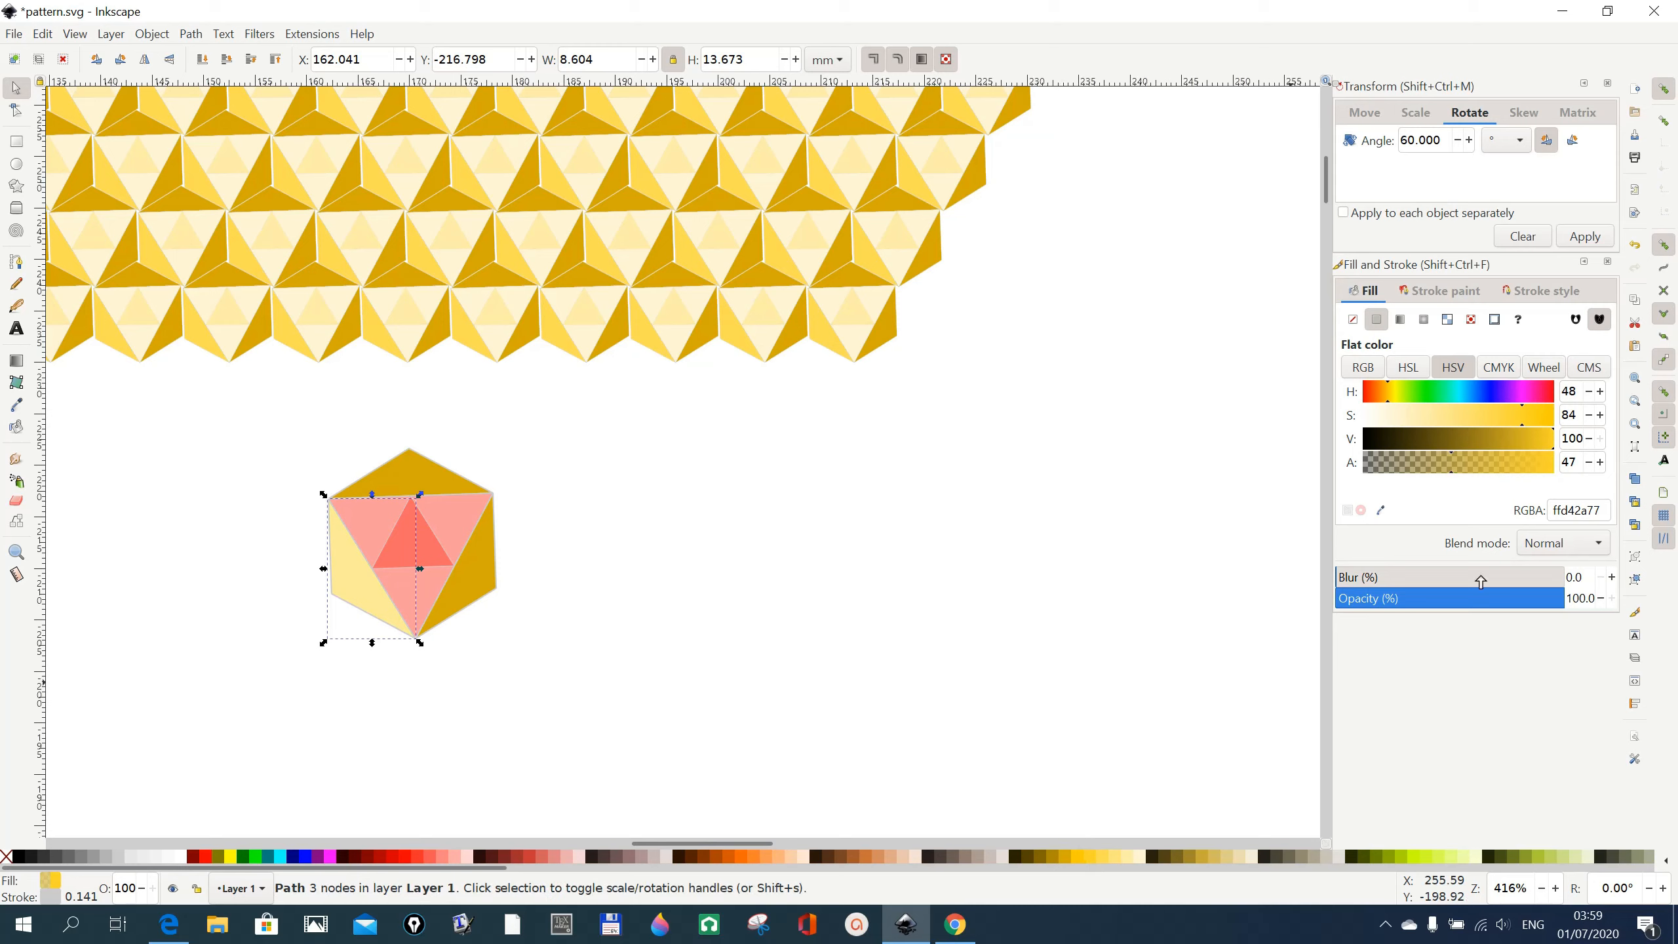
pyautogui.moveTo(1453, 471); pyautogui.dragTo(1559, 469)
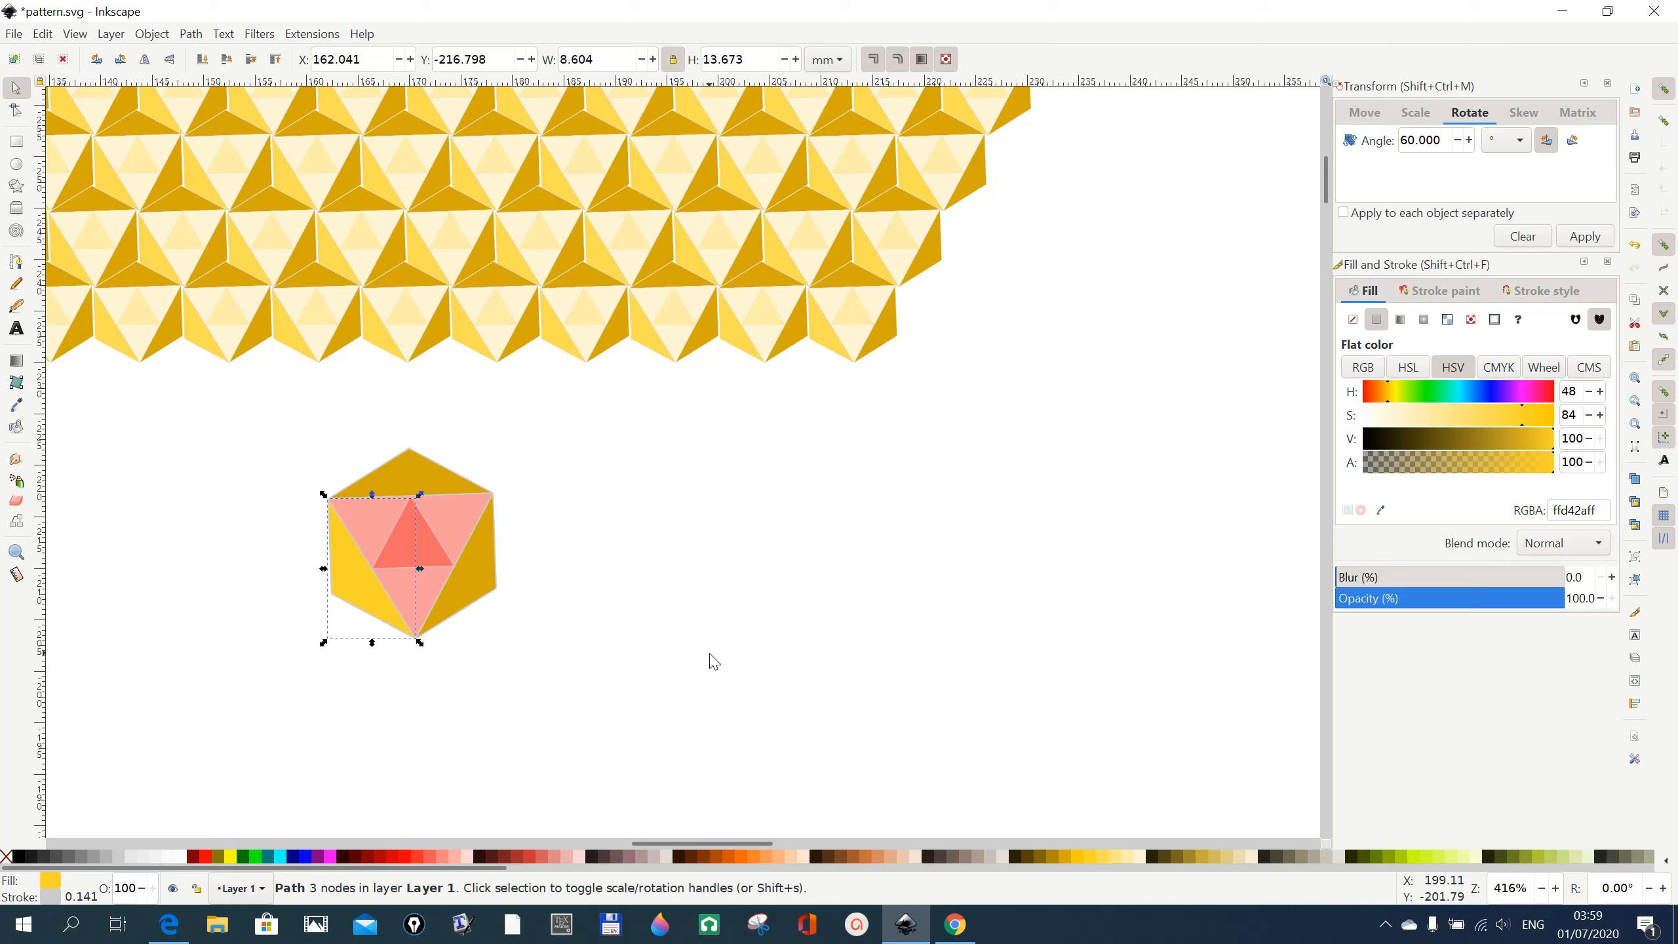
# - Fill the large central triangle with pale yellow ffeeaa at full alpha and the small inner triangle with ffdd55
pyautogui.click(444, 523)
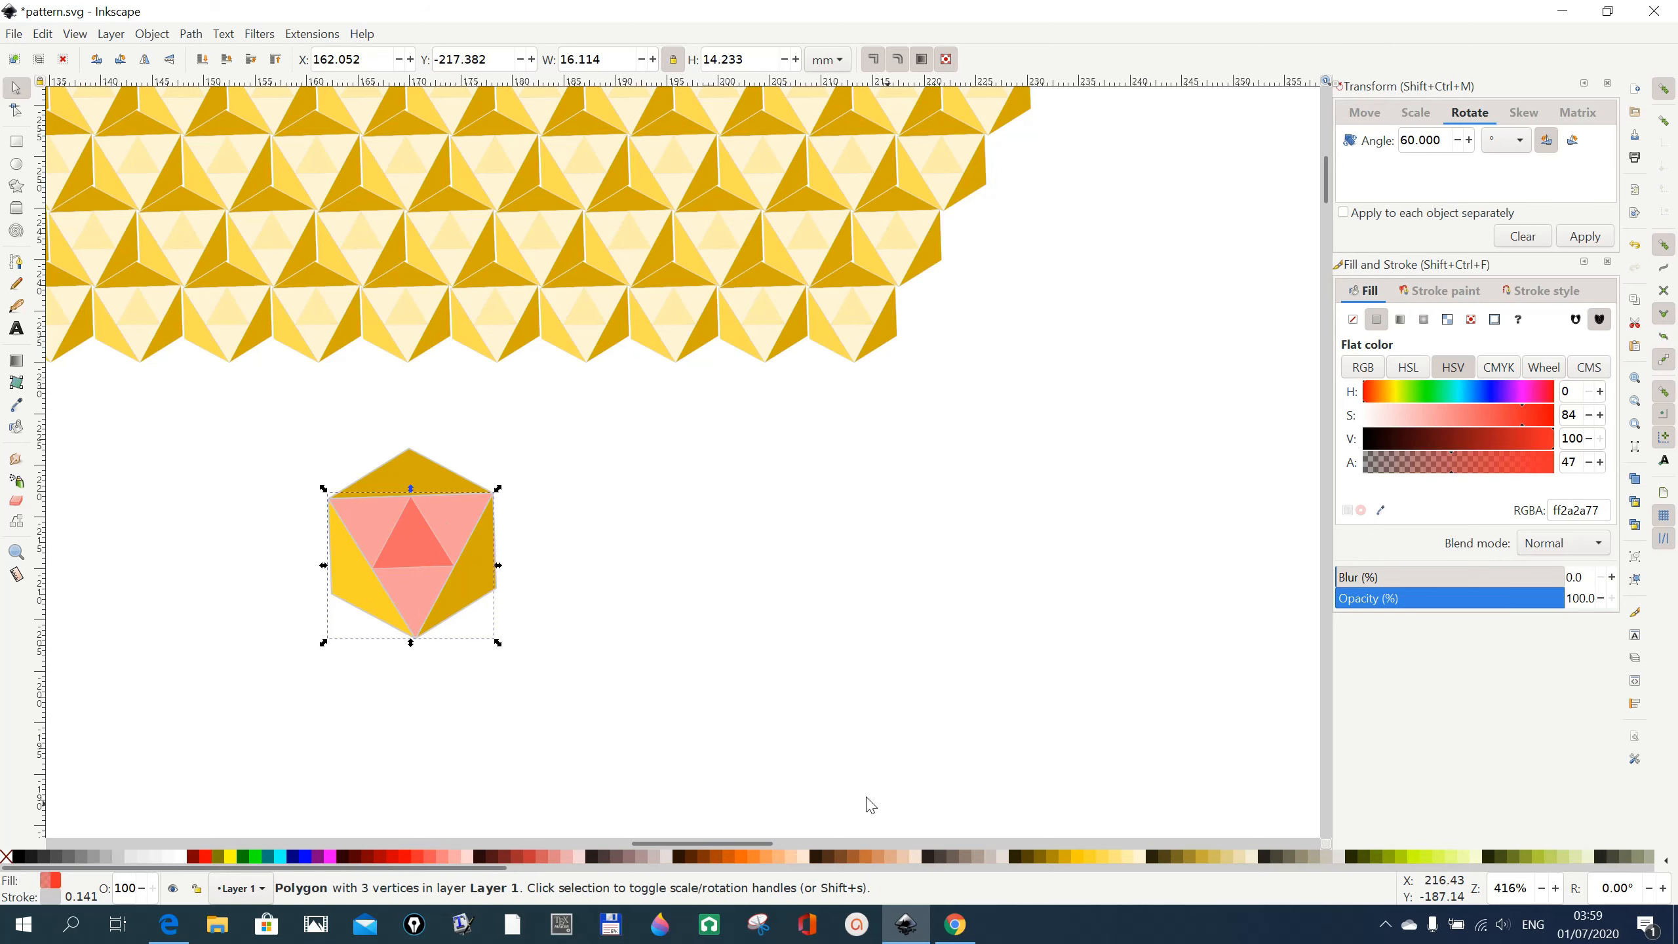
pyautogui.click(1134, 860)
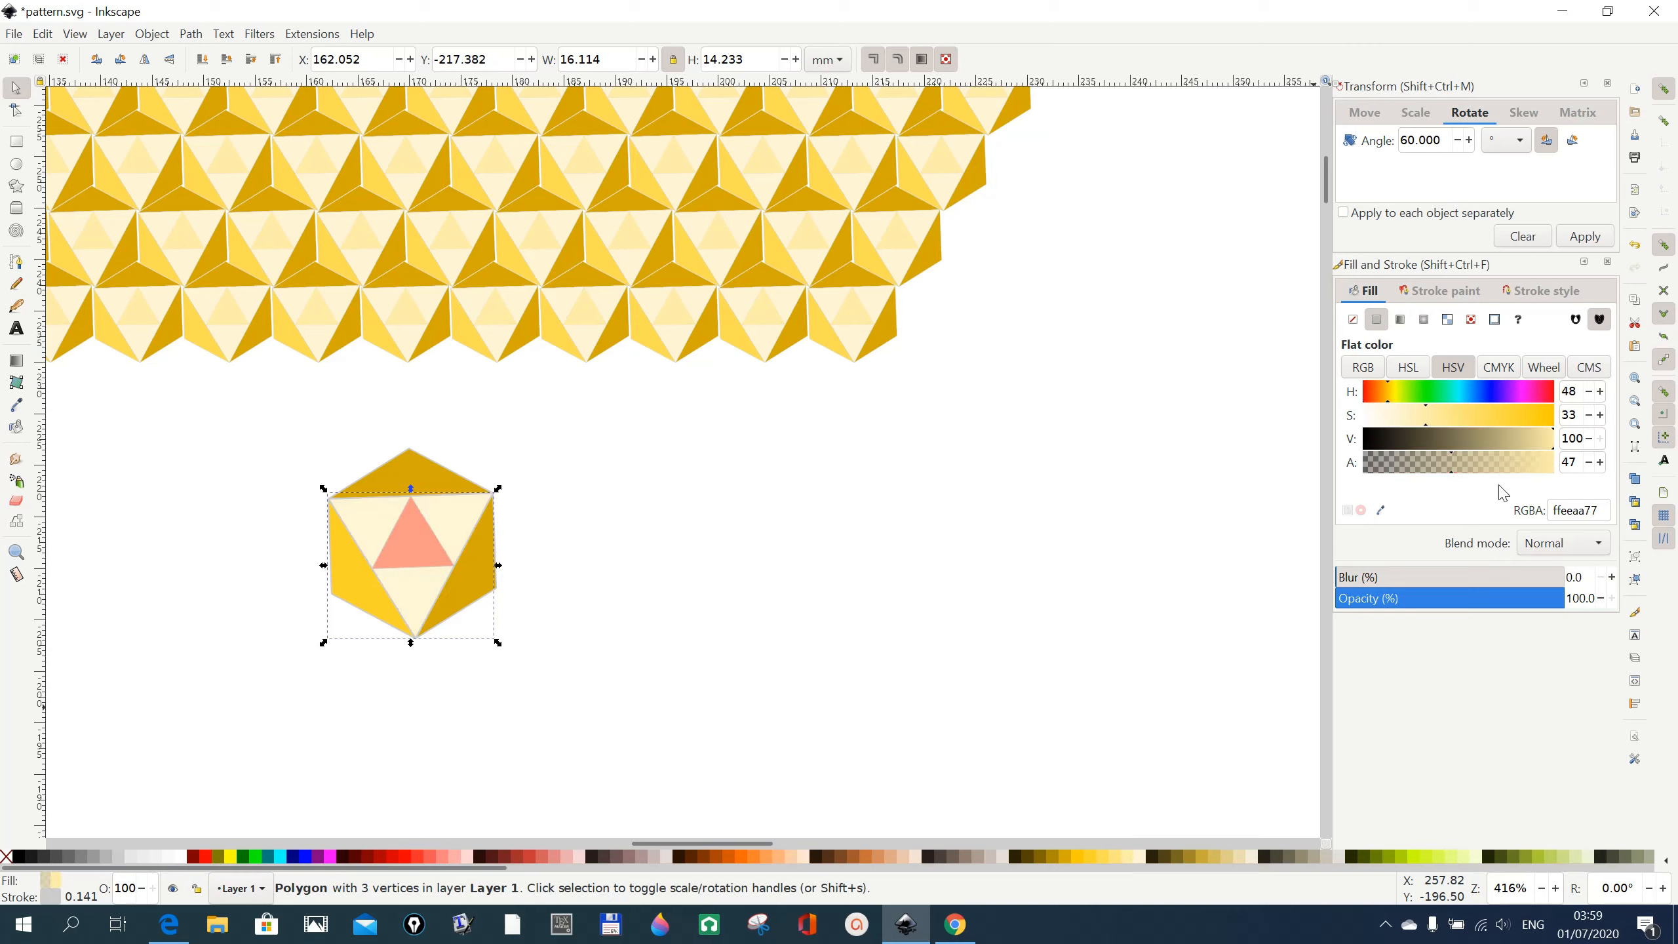
pyautogui.moveTo(1455, 480); pyautogui.dragTo(1555, 471)
pyautogui.click(403, 553)
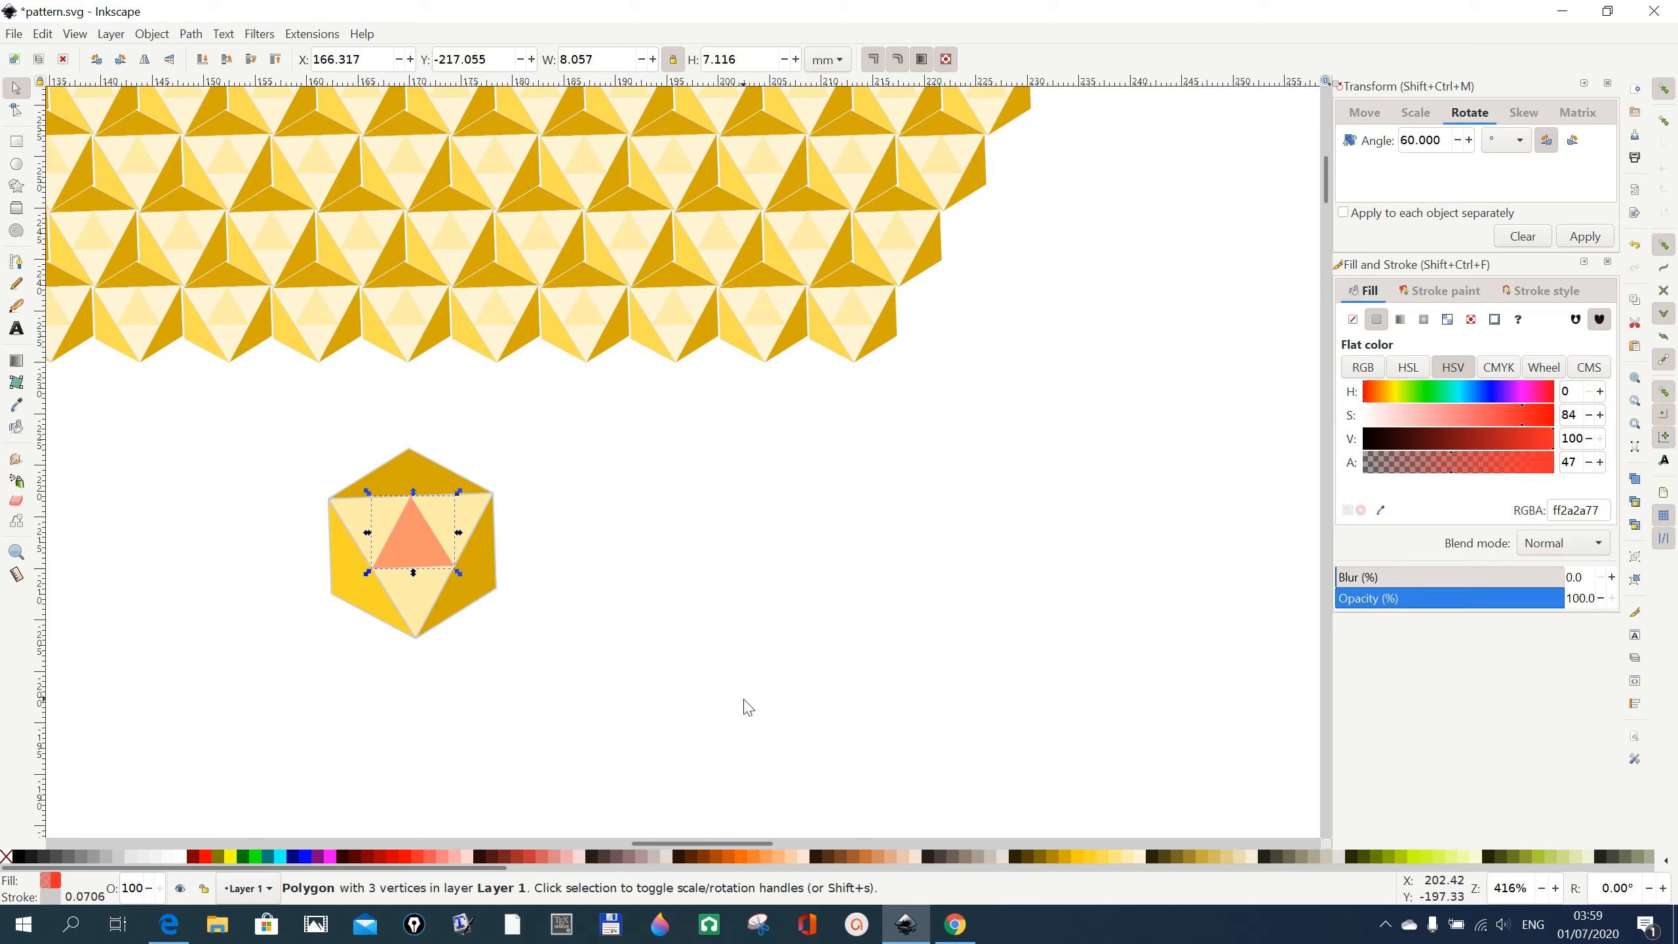
pyautogui.click(1107, 858)
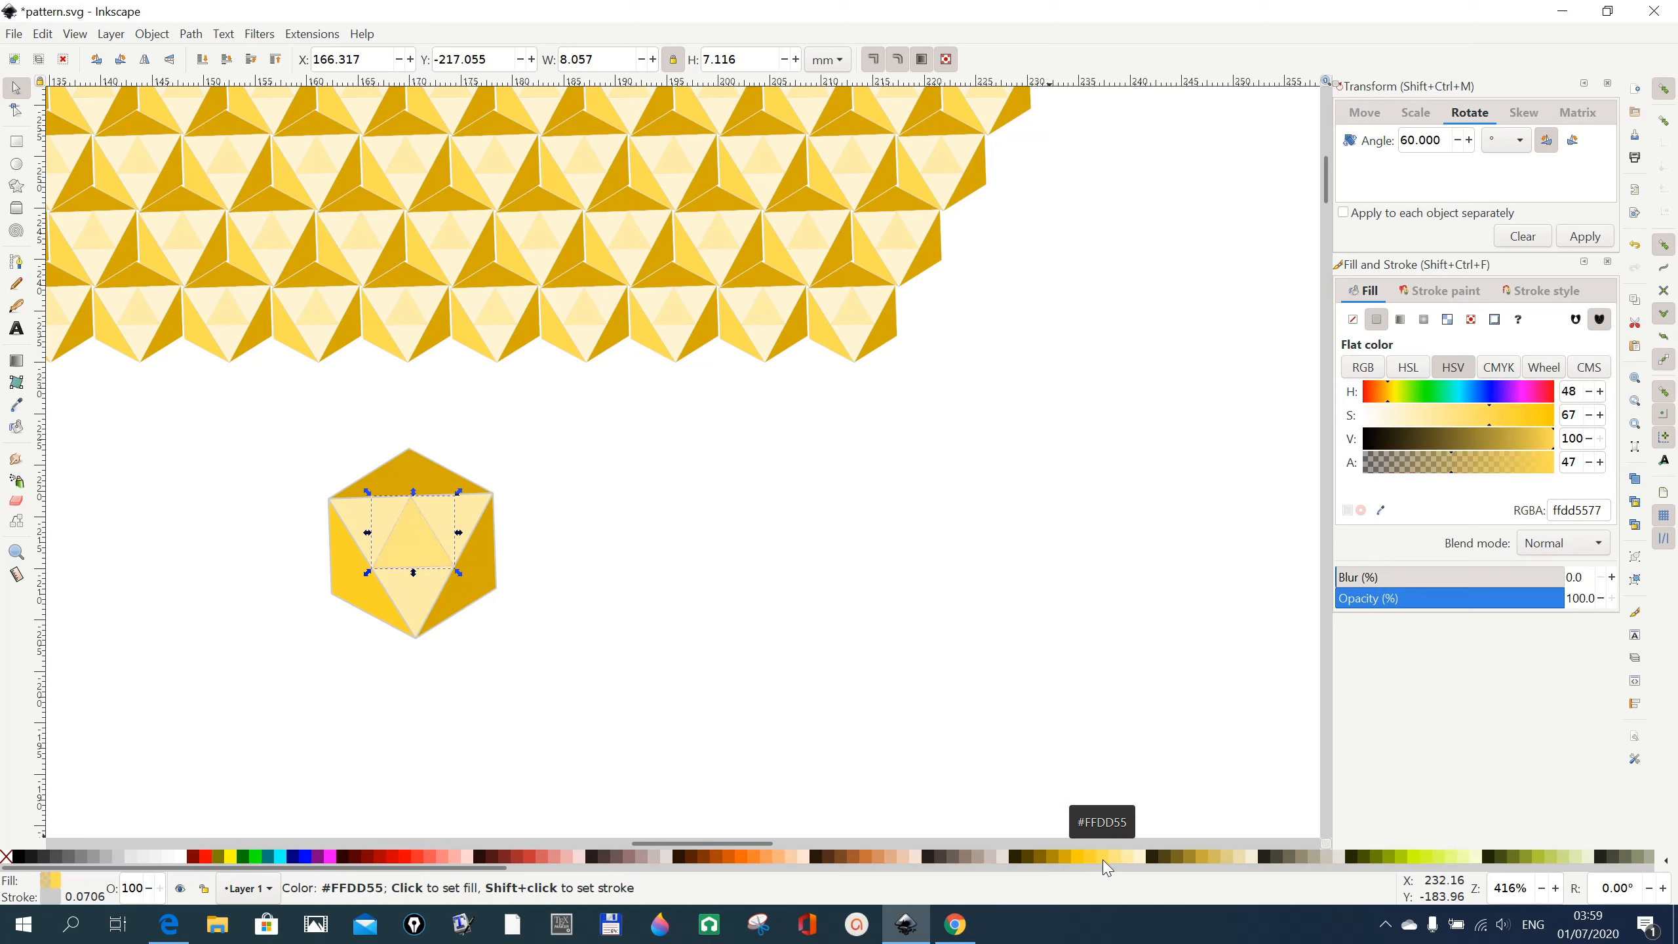
pyautogui.click(891, 733)
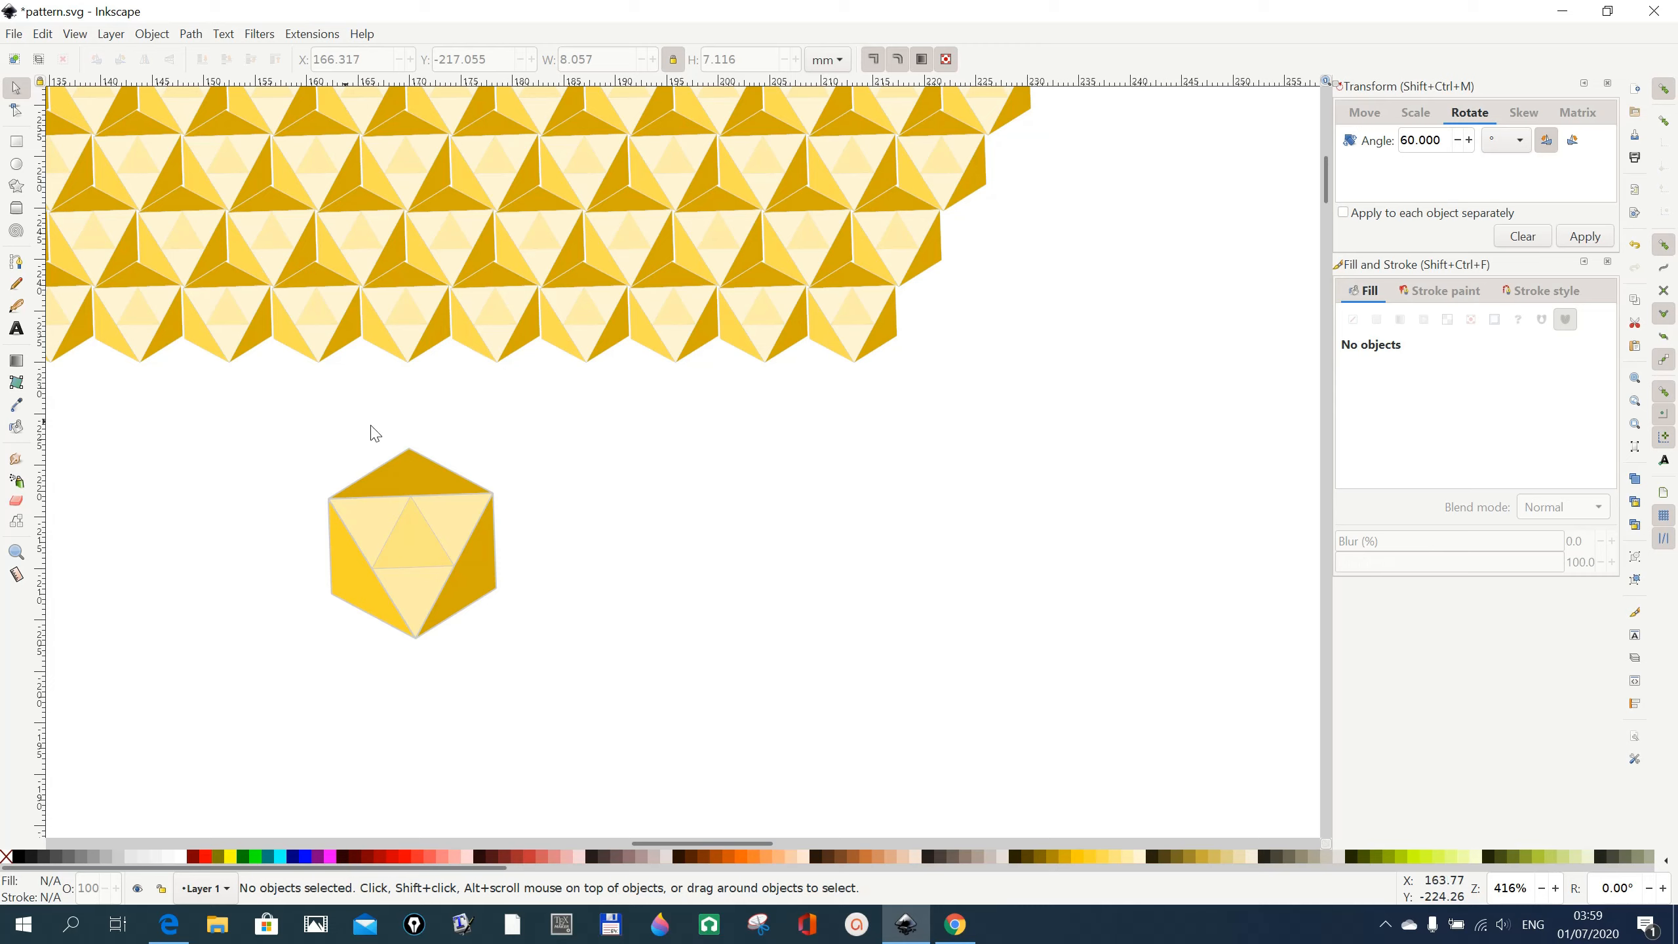
# - Group all five triangles of the hexagonal tile into one object
pyautogui.moveTo(268, 437); pyautogui.dragTo(598, 689)
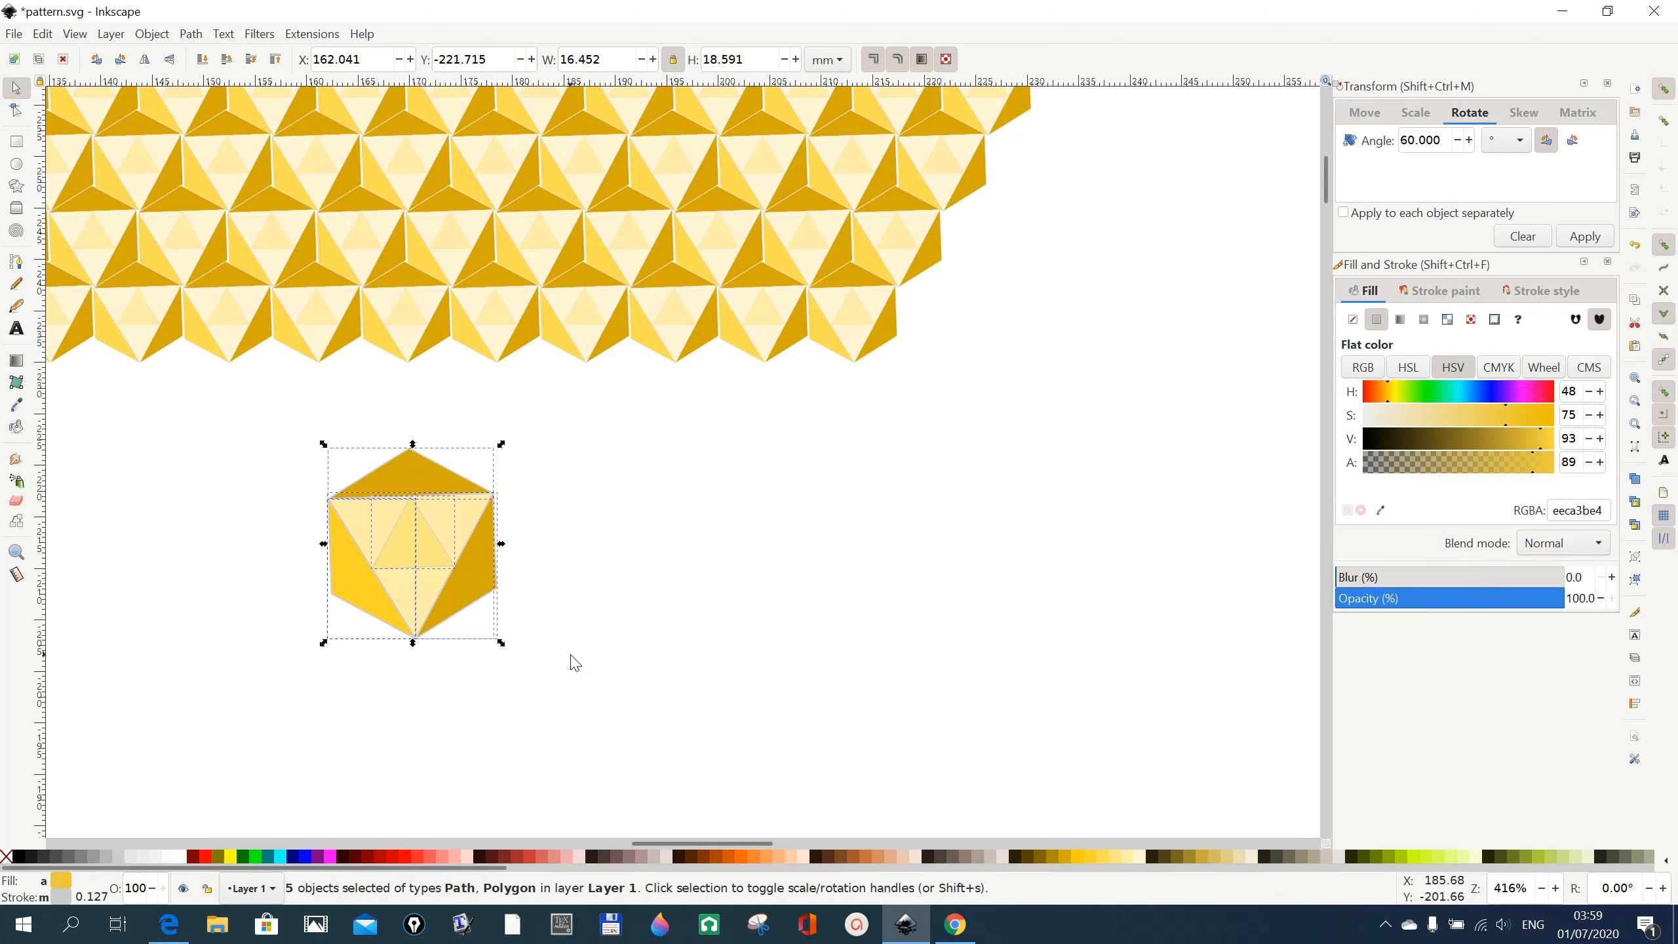
pyautogui.click(152, 36)
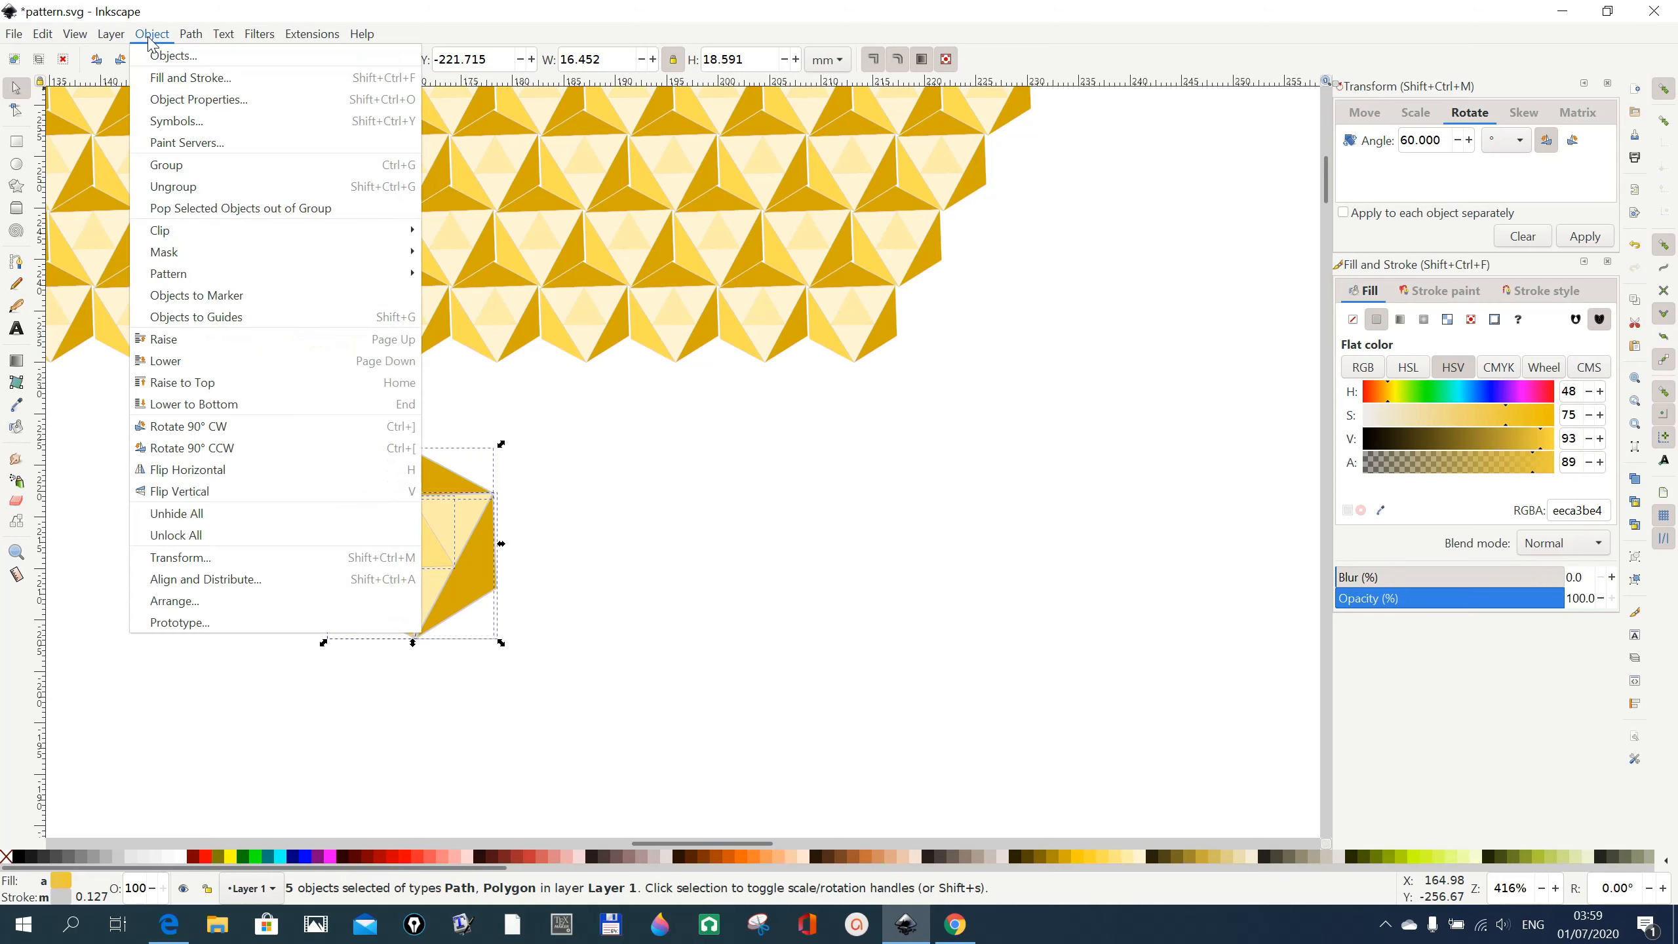
pyautogui.click(177, 167)
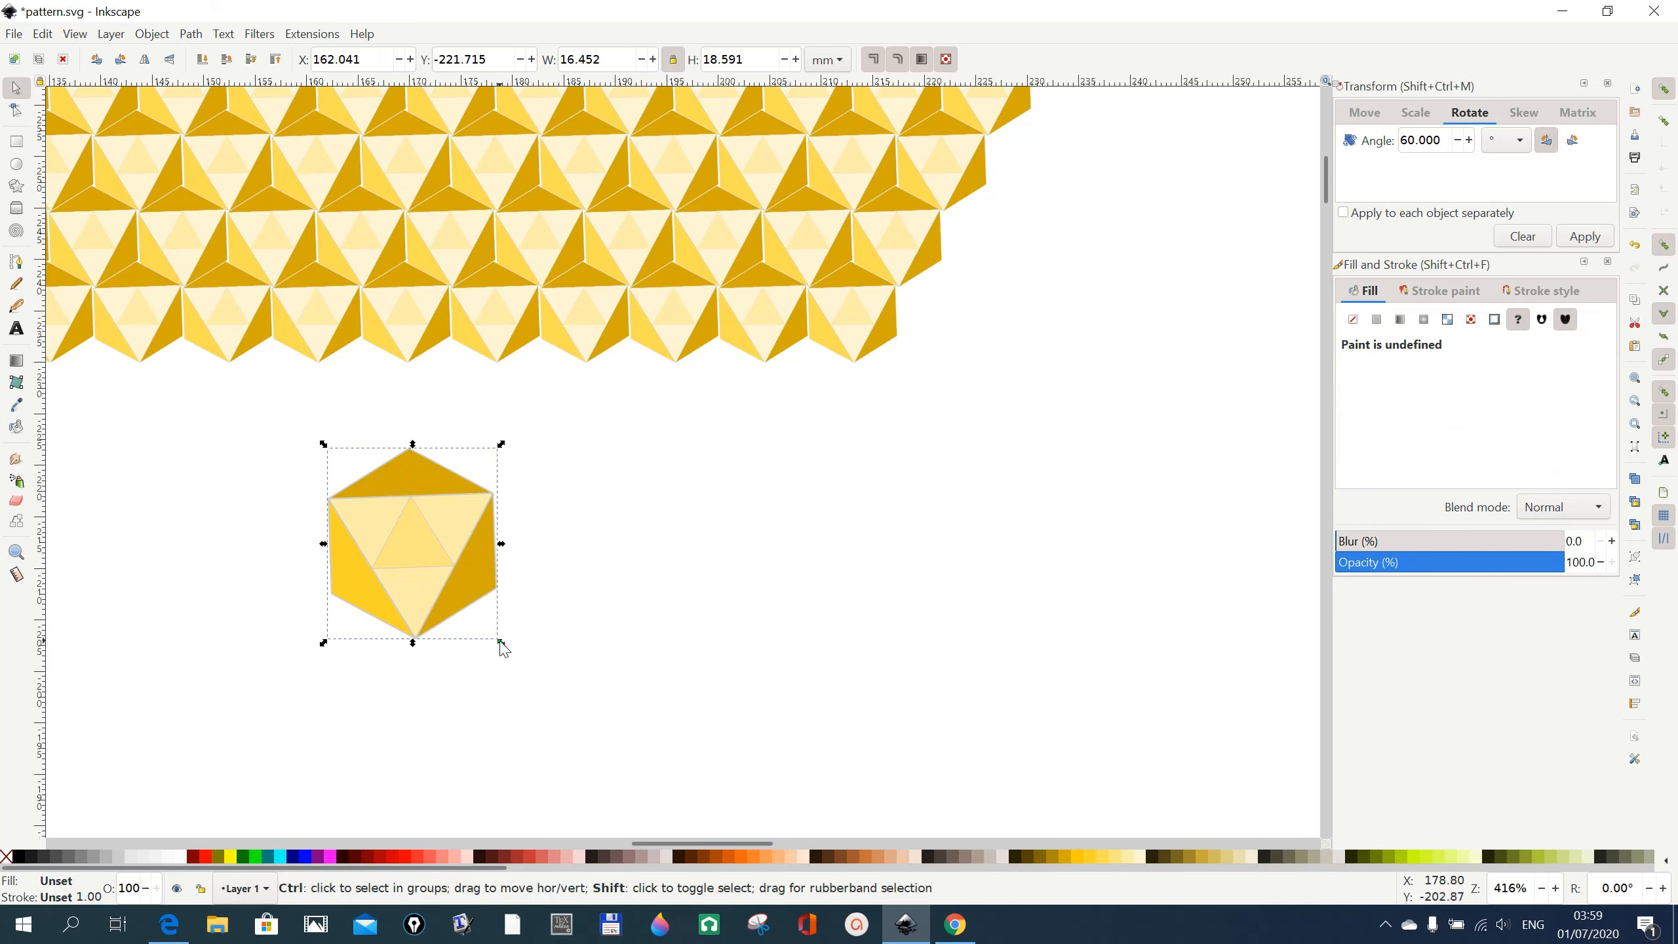
# - Scale the hexagon group proportionally about its centre to about 8.174 mm wide and move it to about X 141.856, Y -221.941 mm
pyautogui.moveTo(501, 641); pyautogui.dragTo(457, 623)
pyautogui.click(627, 643)
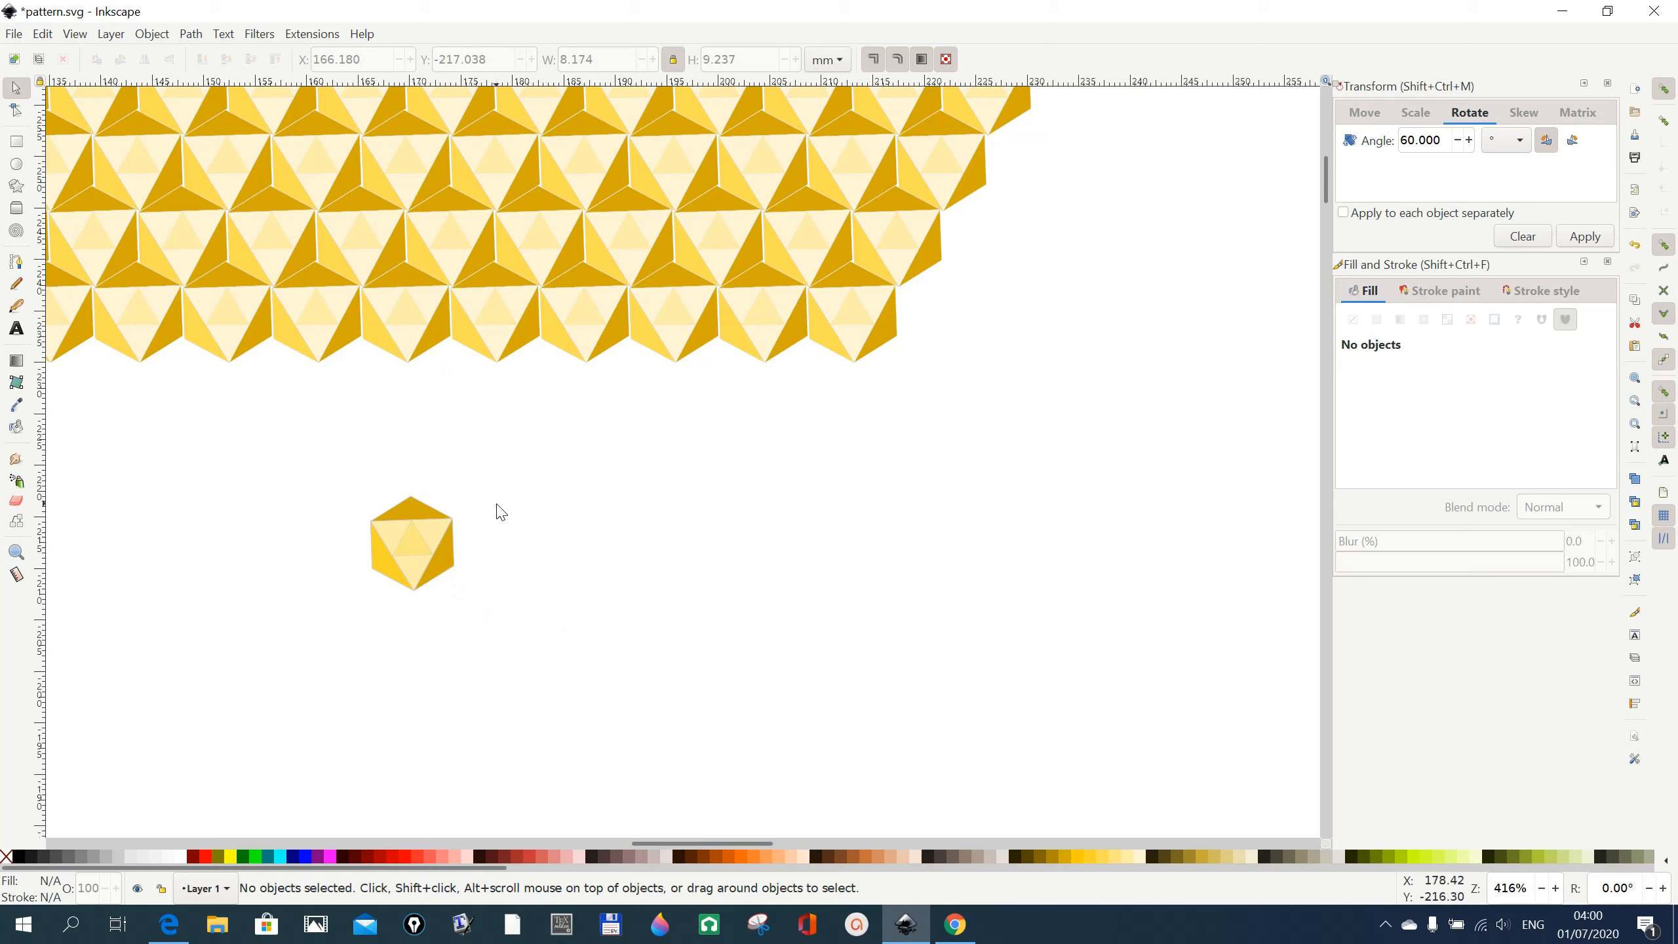
pyautogui.moveTo(350, 486)
pyautogui.mouseDown()
pyautogui.moveTo(357, 600)
pyautogui.moveTo(522, 636)
pyautogui.mouseUp()
pyautogui.moveTo(427, 544); pyautogui.dragTo(173, 496)
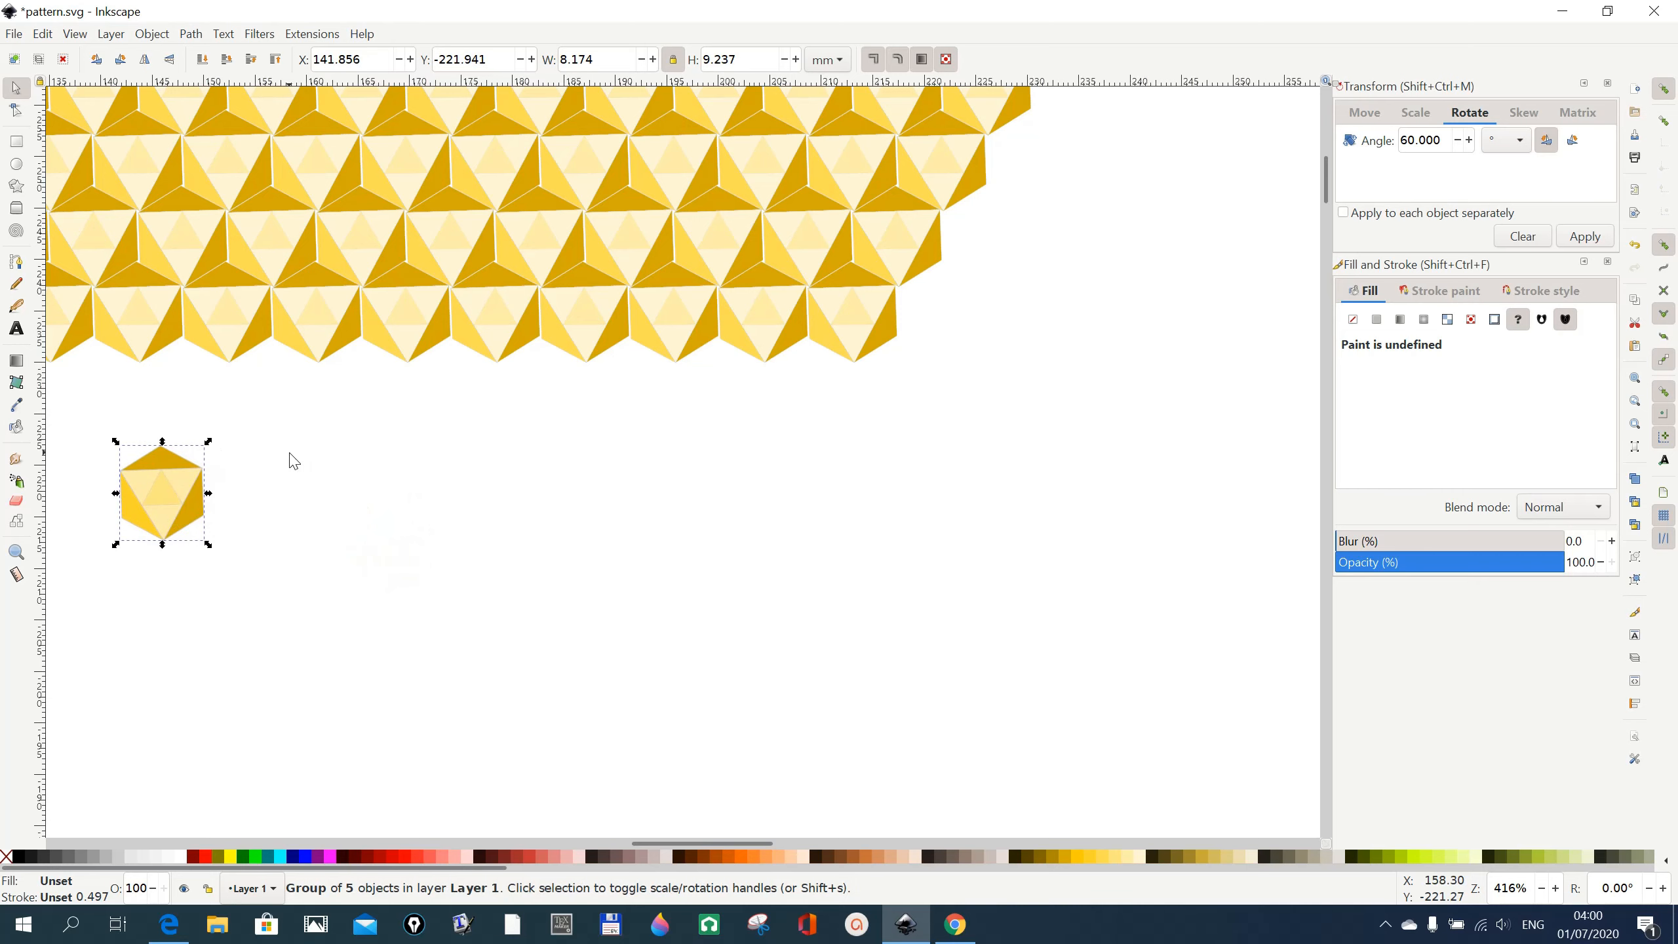
# - Open the Create Tiled Clones settings for the grouped hexagon
pyautogui.click(43, 34)
pyautogui.moveTo(71, 304)
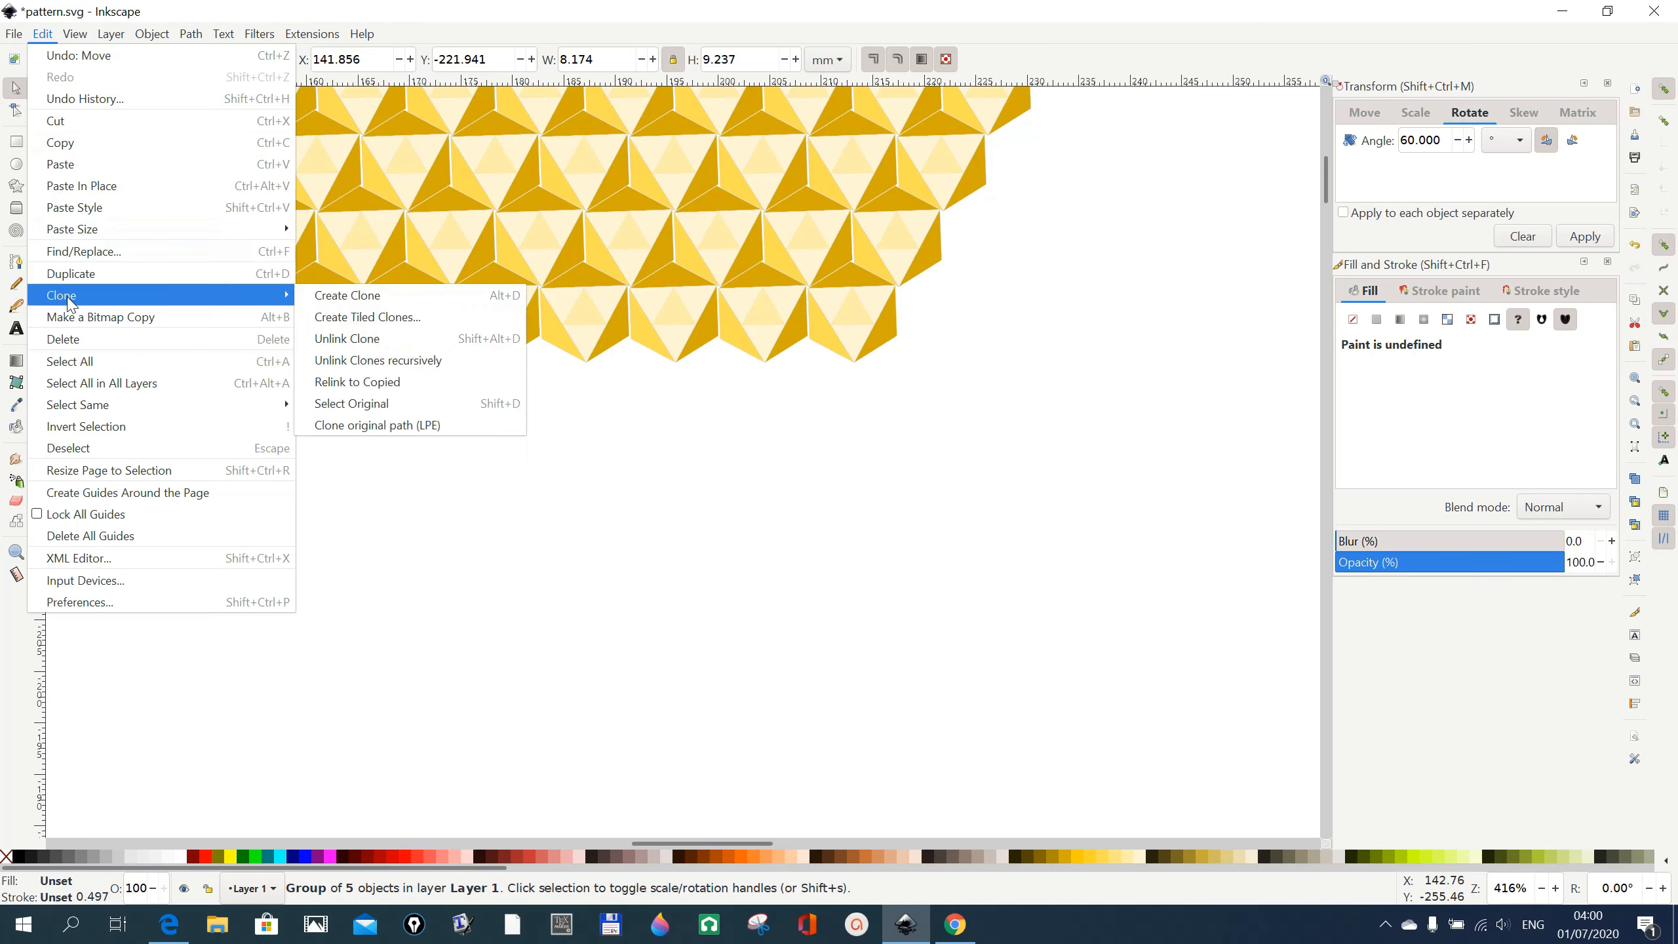
pyautogui.click(327, 318)
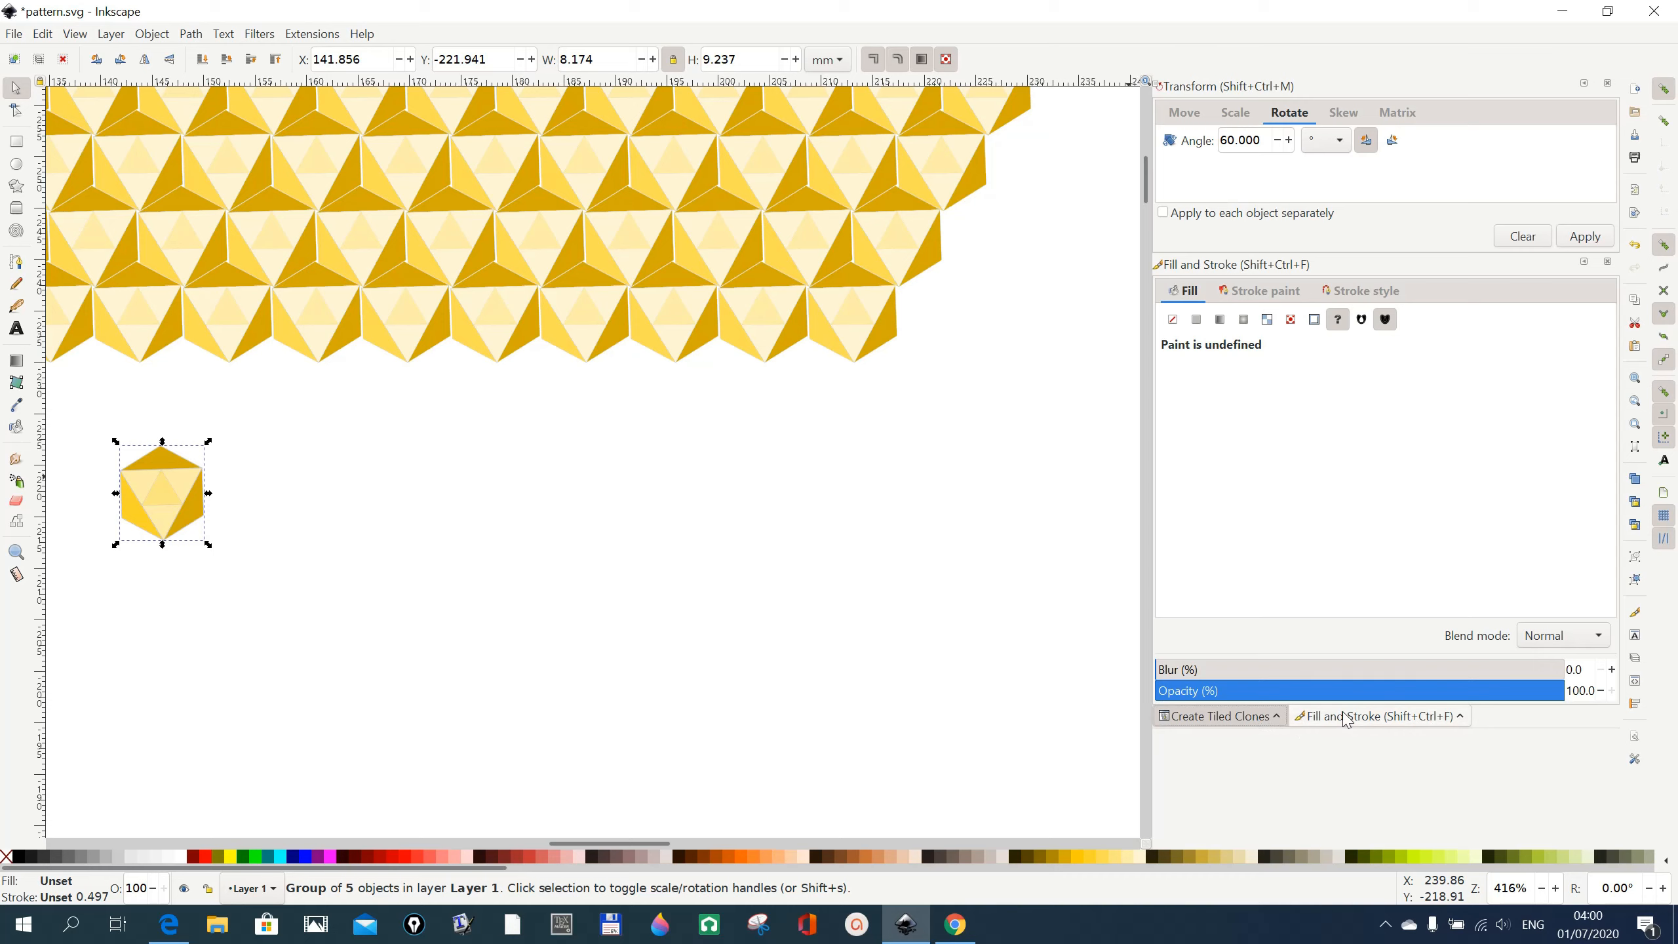
pyautogui.click(1216, 719)
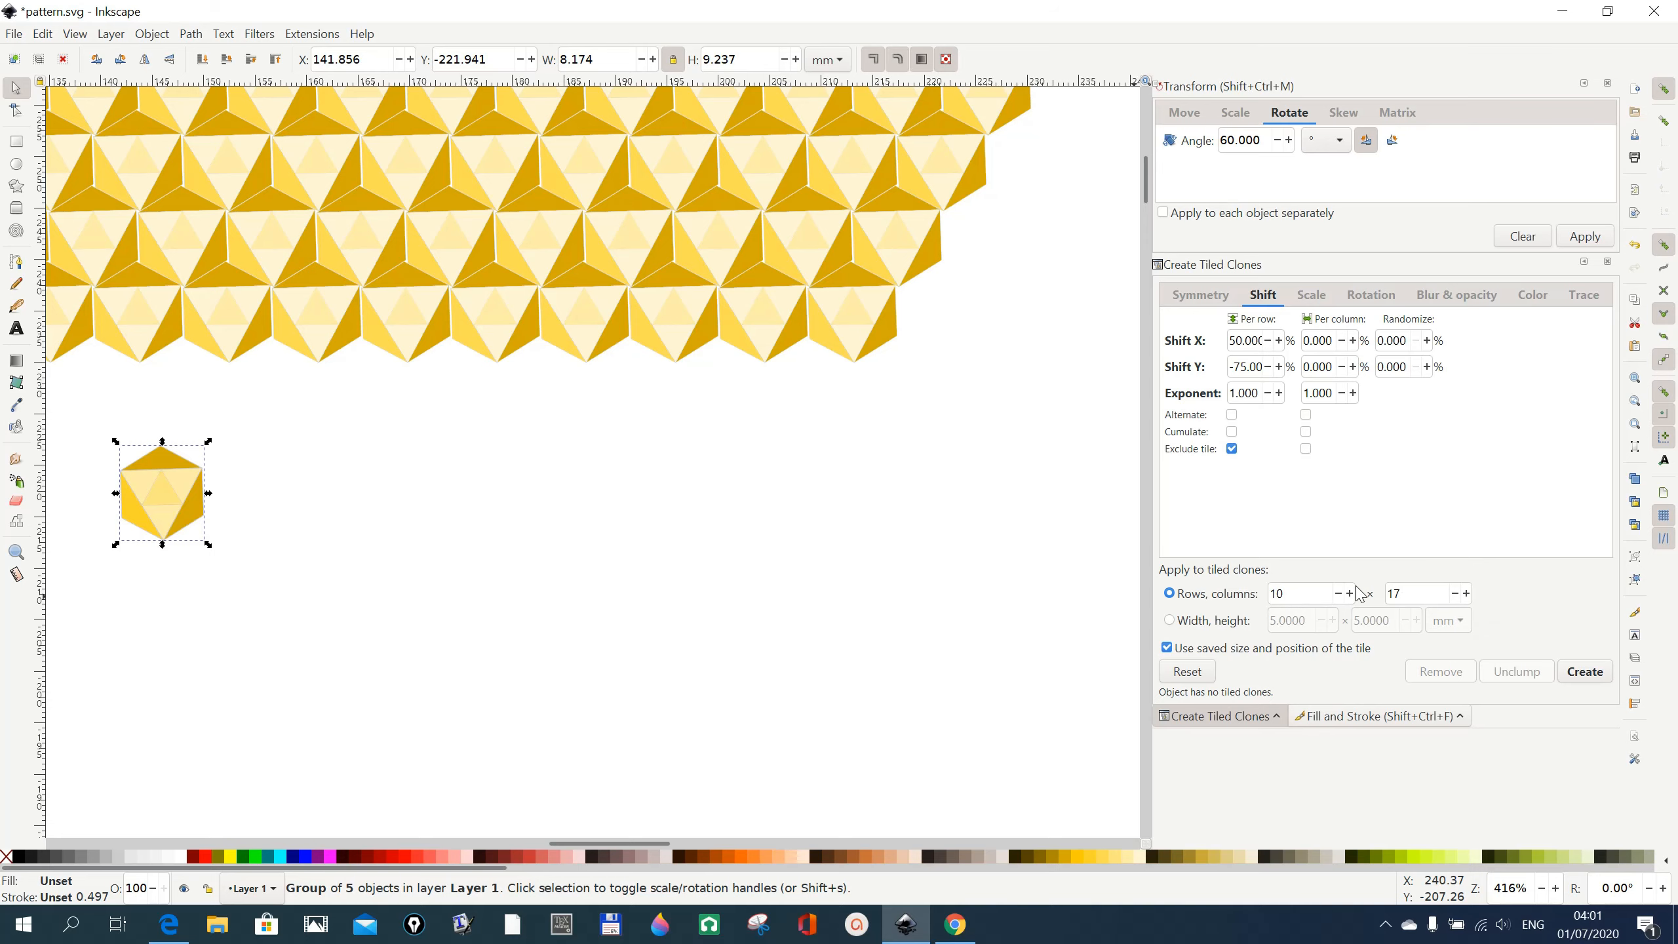
# - Create 10 rows by 17 columns of tiled clones, shifting each row 50% in X and -75% in Y with the tile excluded
pyautogui.scroll(4, 851, 463)
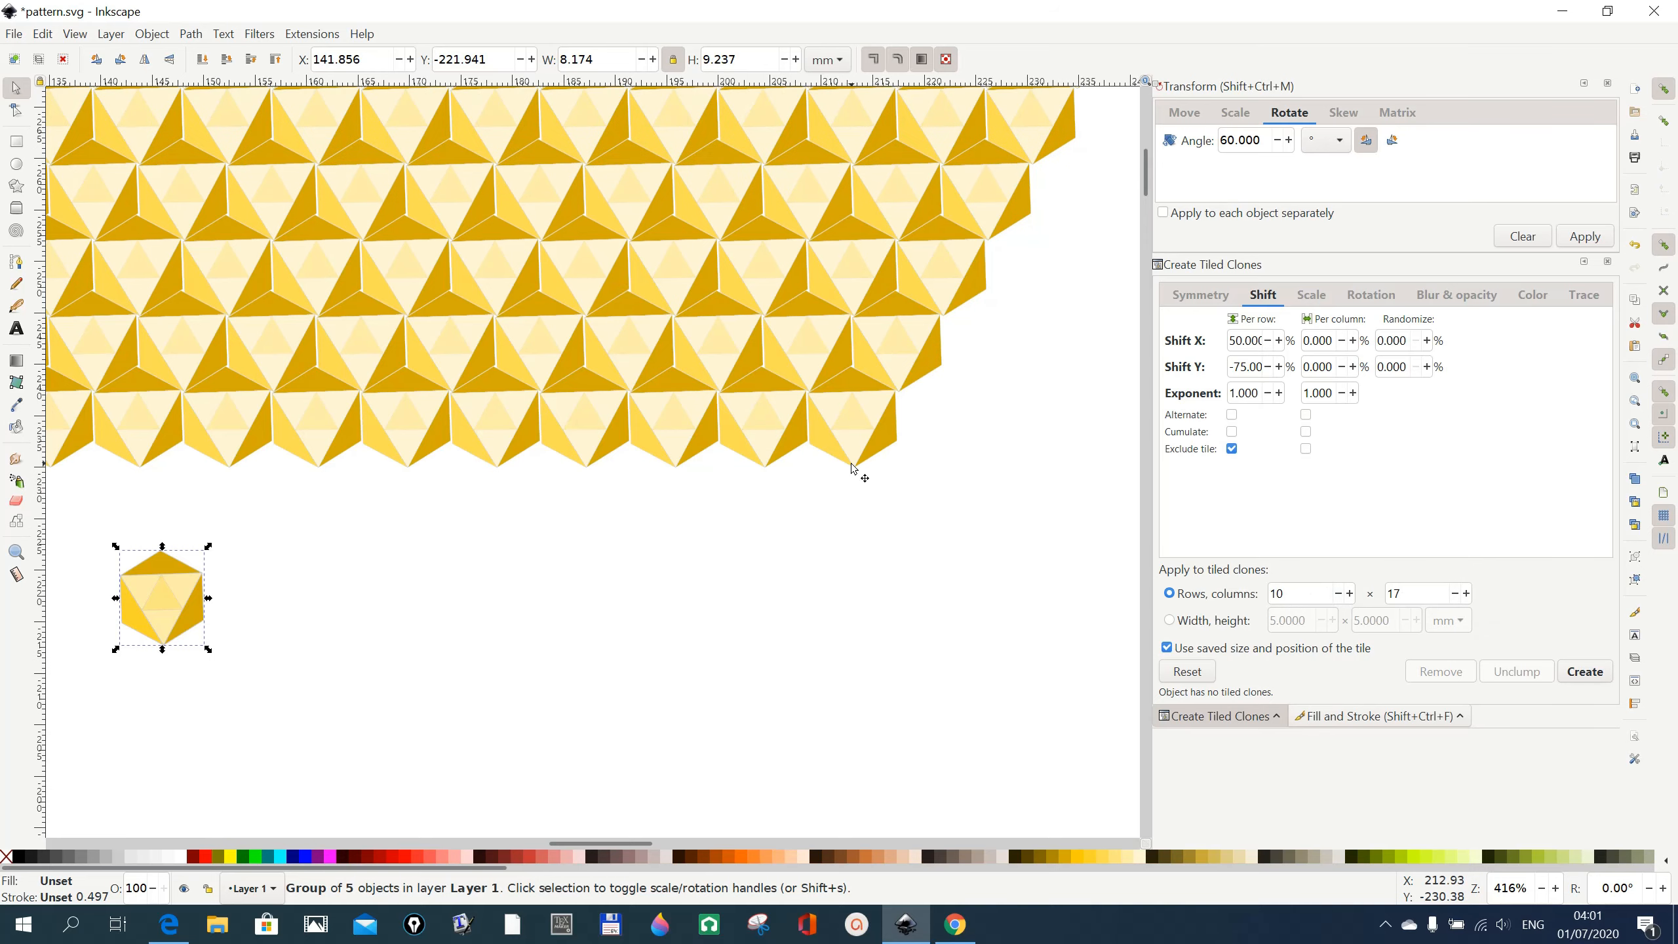
pyautogui.scroll(10, 853, 465)
pyautogui.scroll(-20, 853, 464)
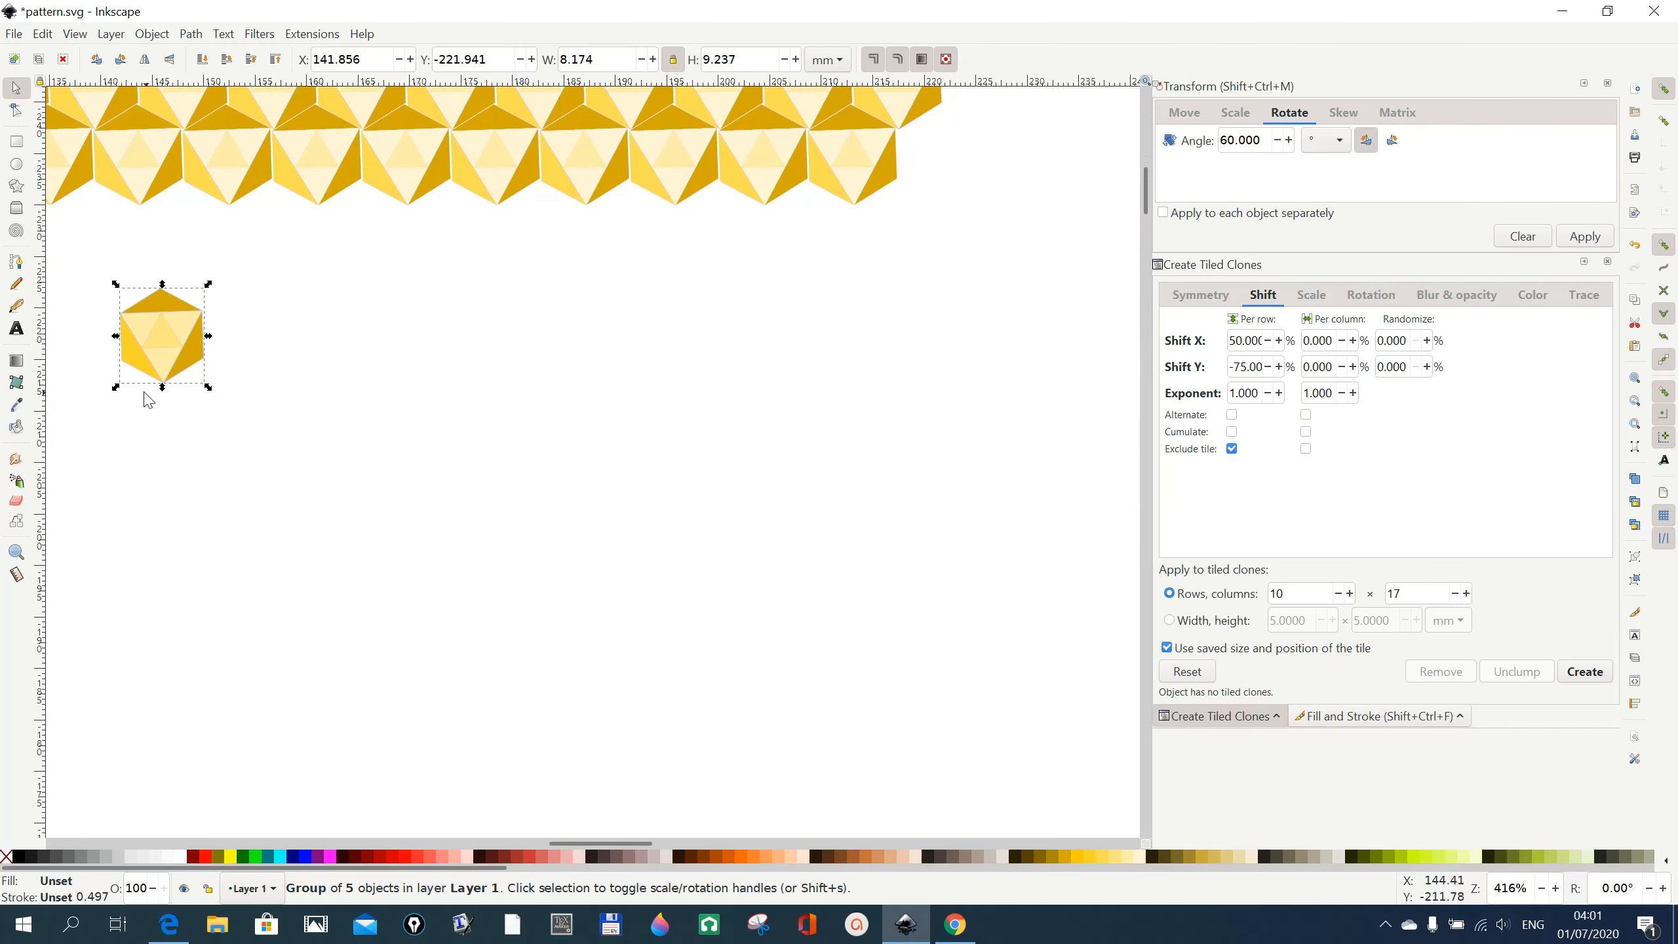
pyautogui.click(1599, 678)
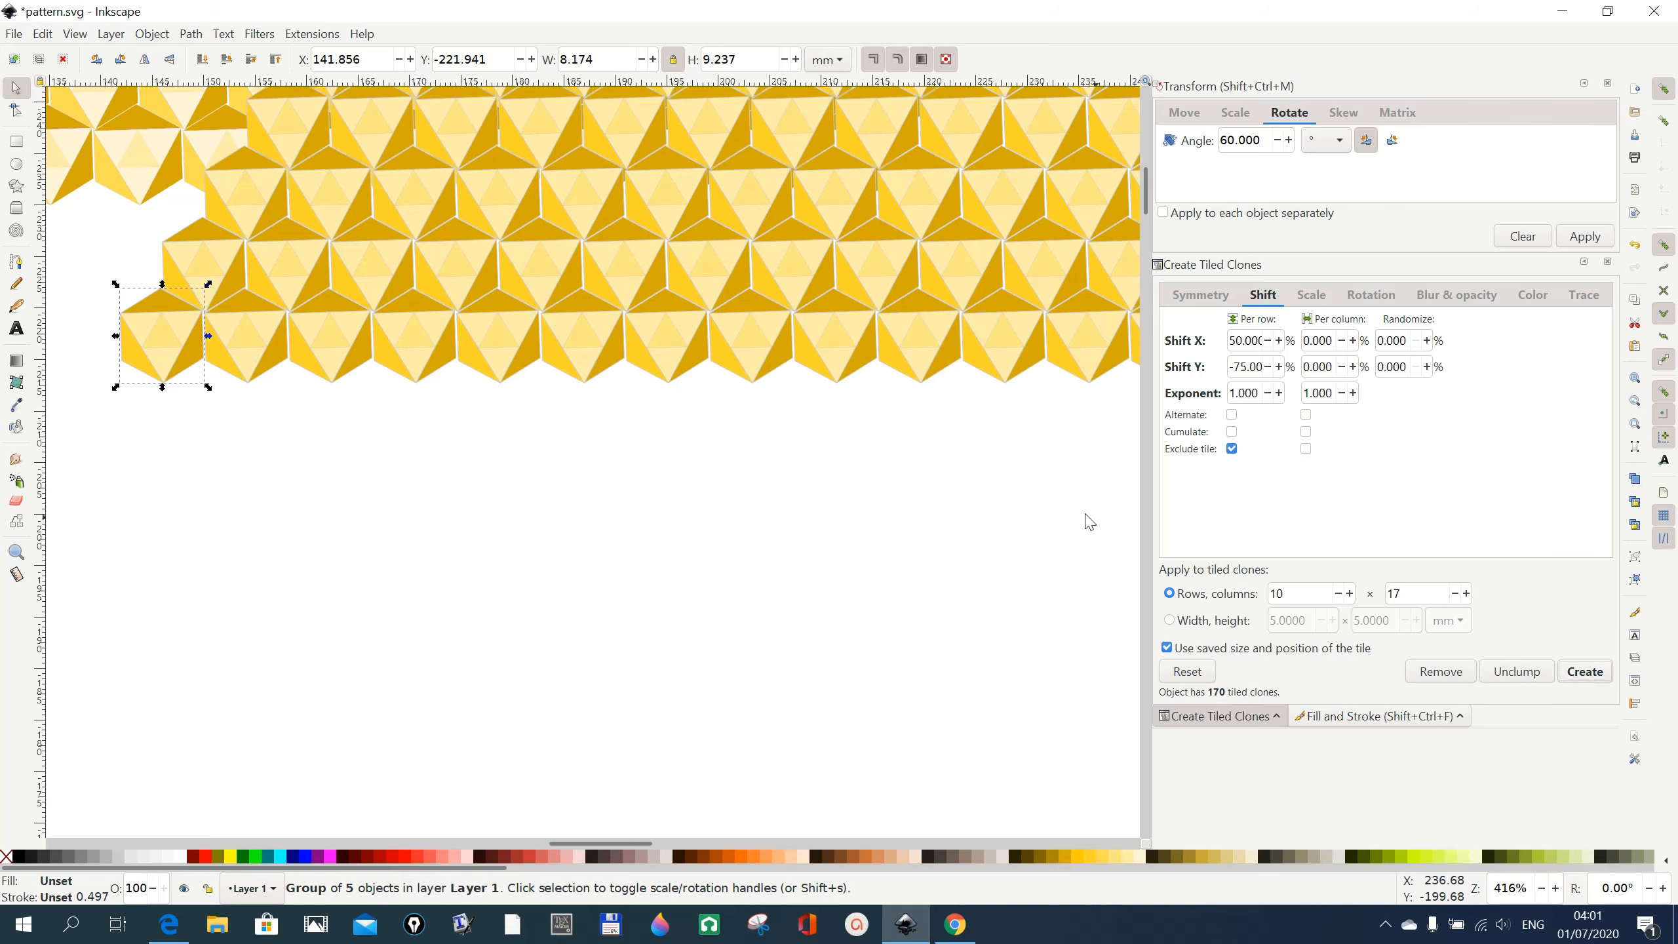
pyautogui.scroll(5, 1083, 516)
pyautogui.scroll(8, 1081, 516)
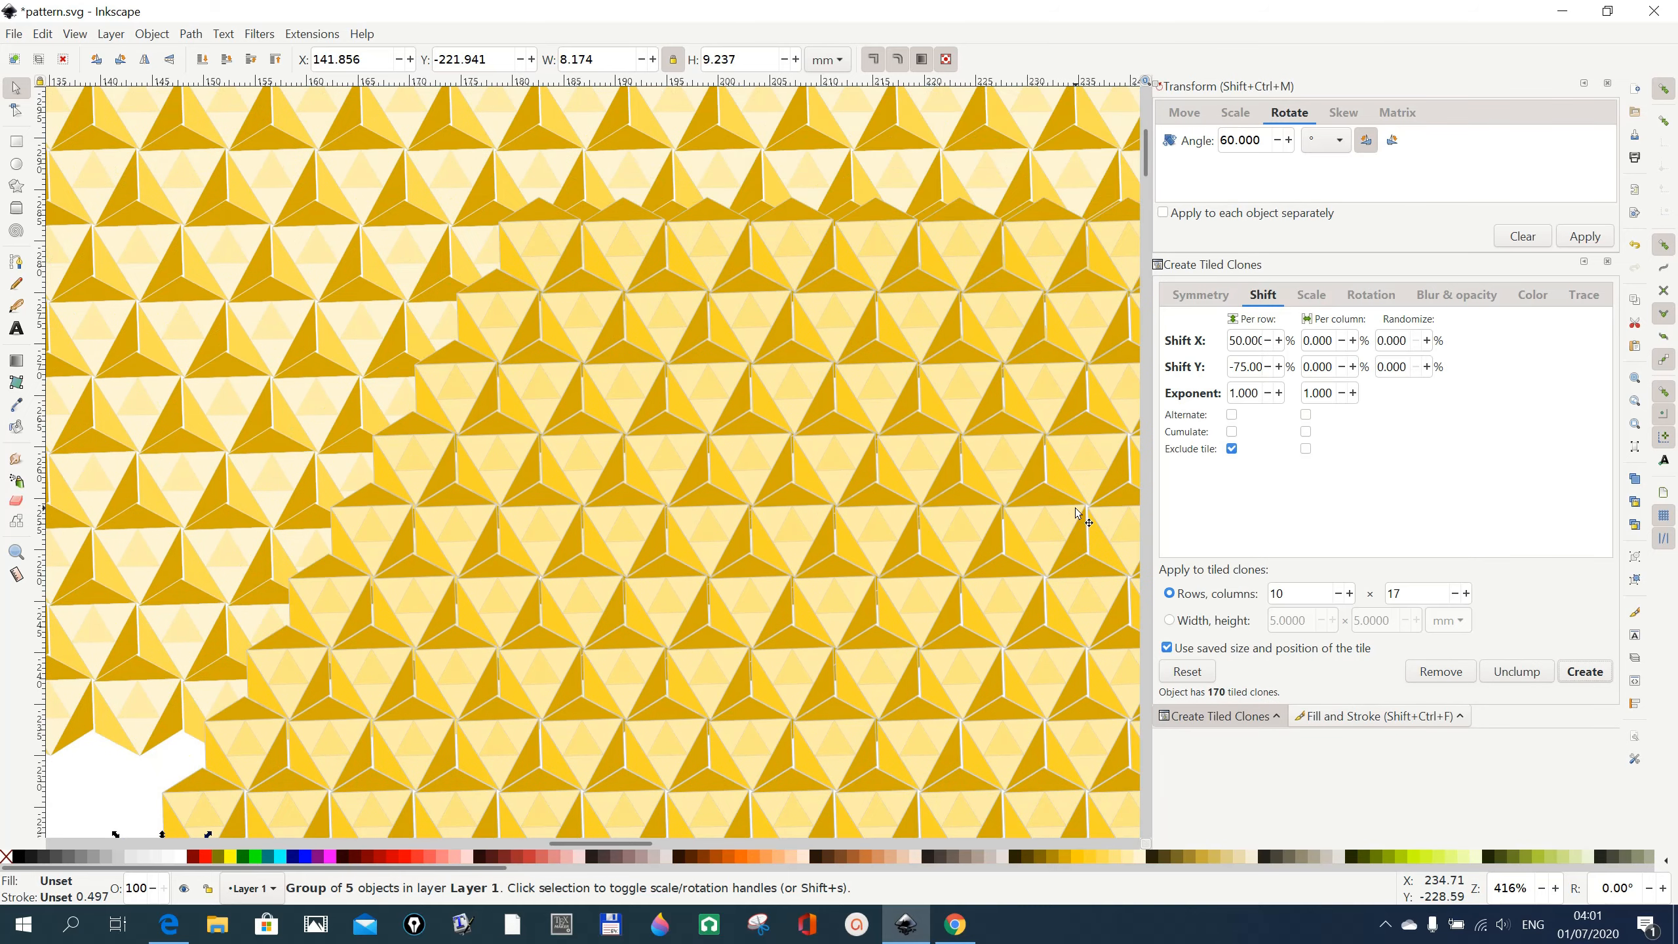
pyautogui.scroll(-15, 1075, 508)
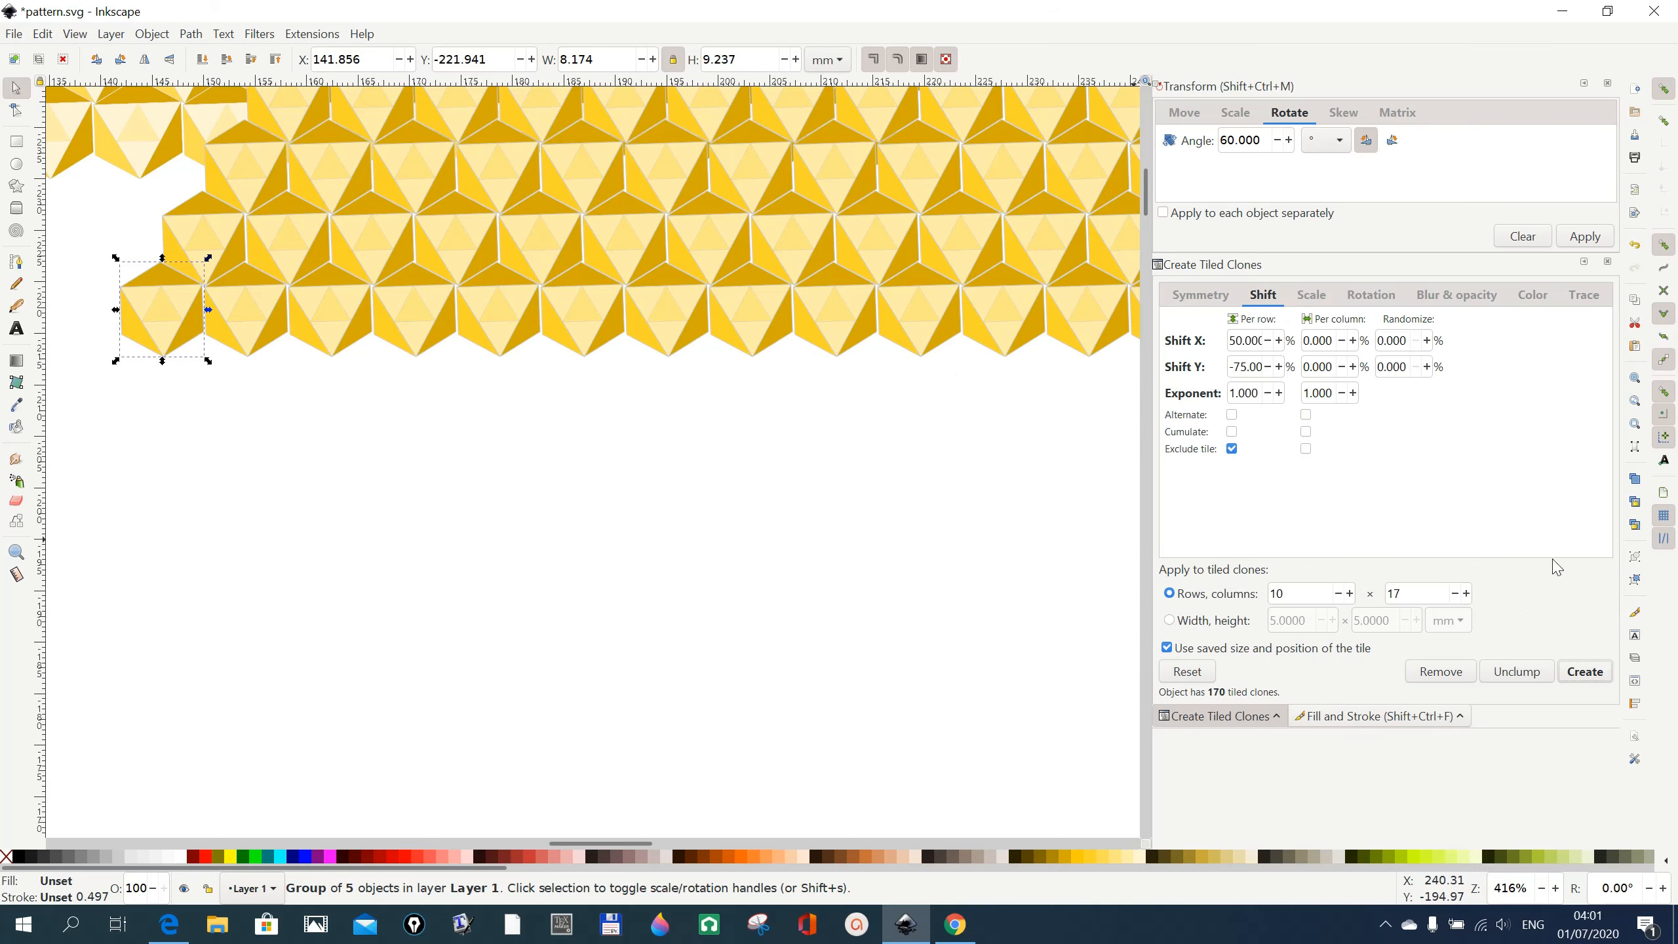
# - Undo the creation of the tiled clones
pyautogui.click(1635, 245)
pyautogui.scroll(10, 856, 442)
pyautogui.scroll(-8, 854, 442)
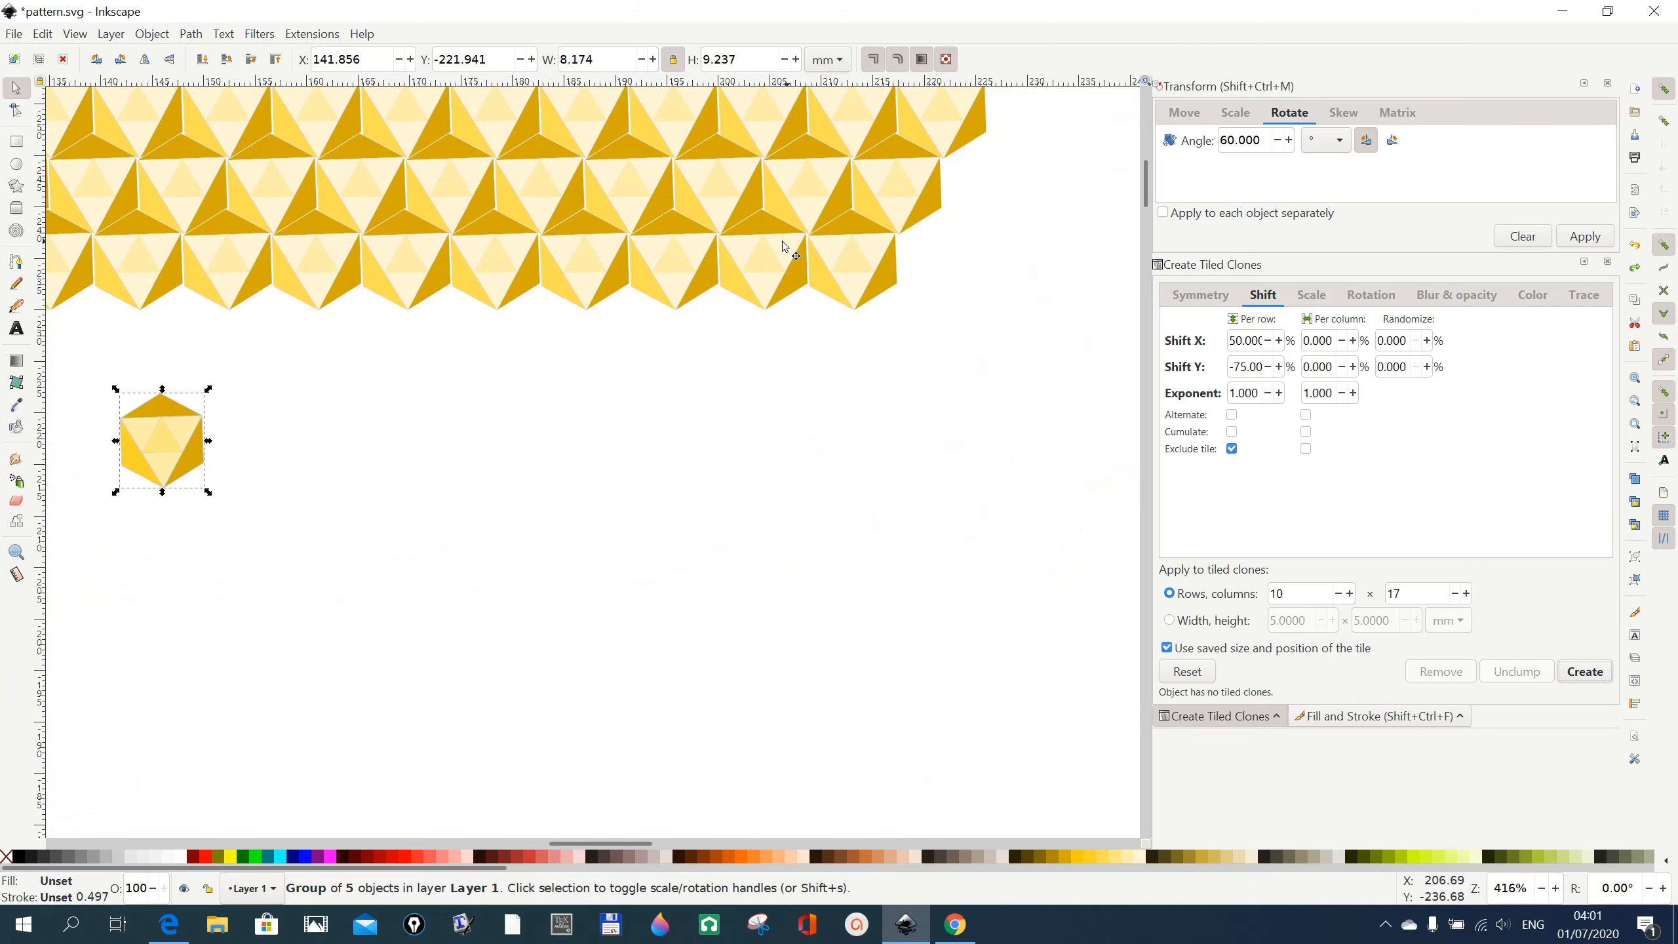
pyautogui.scroll(-8, 441, 523)
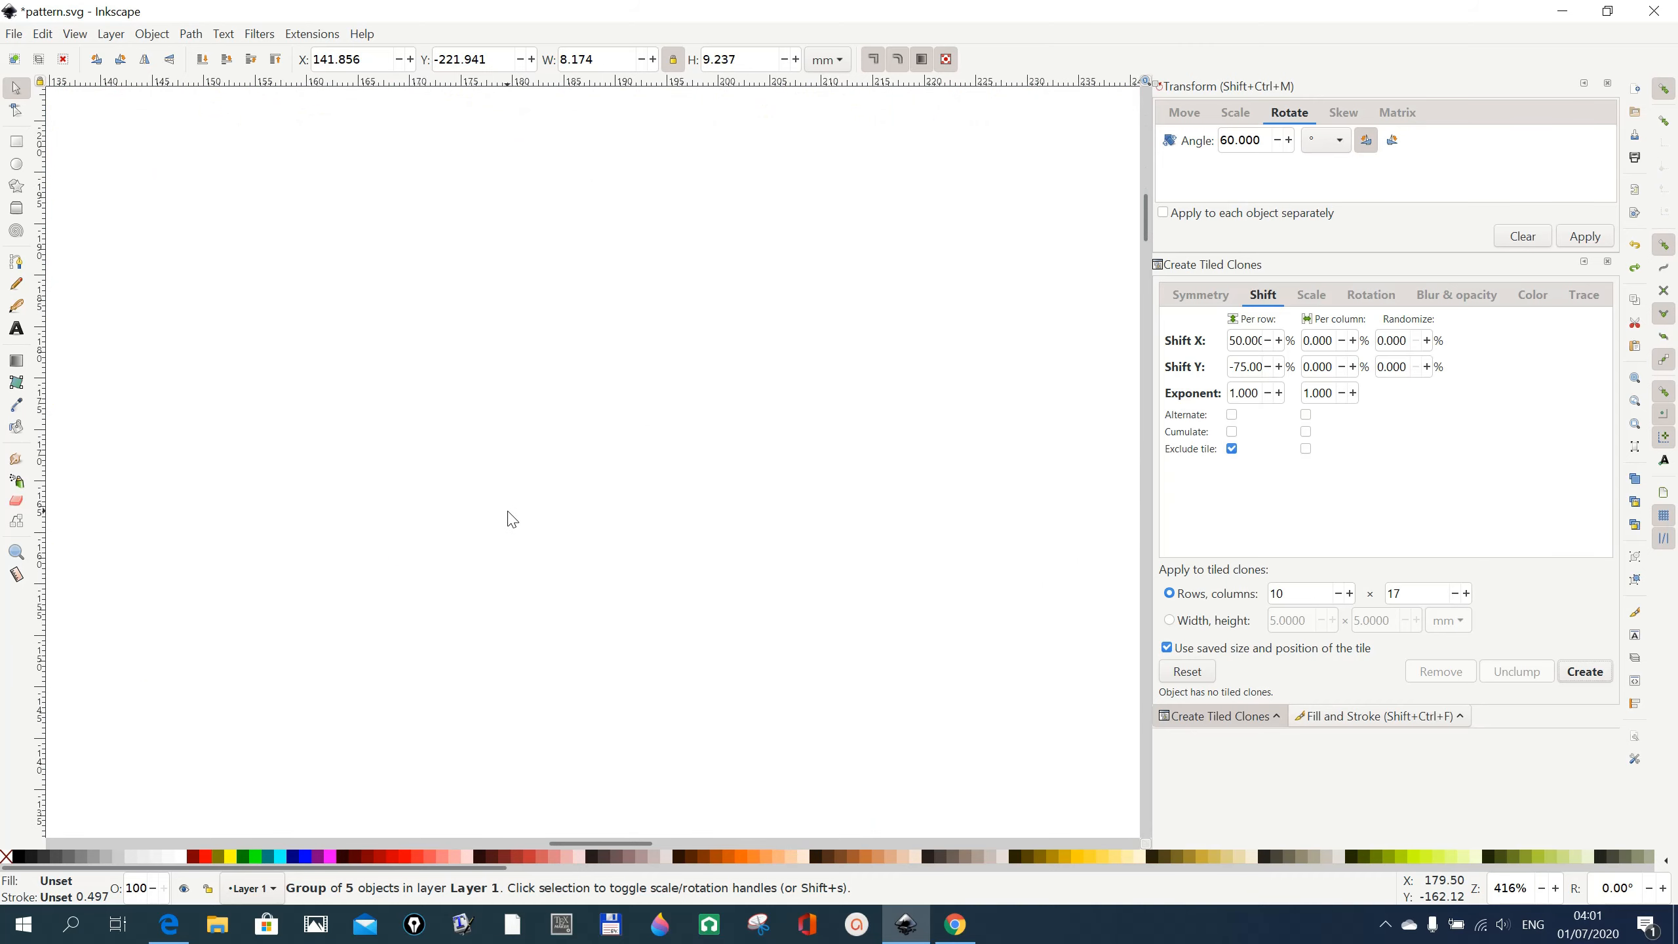
# - Set the tiled clones' vertical shift per row to 75%
pyautogui.scroll(5, 513, 520)
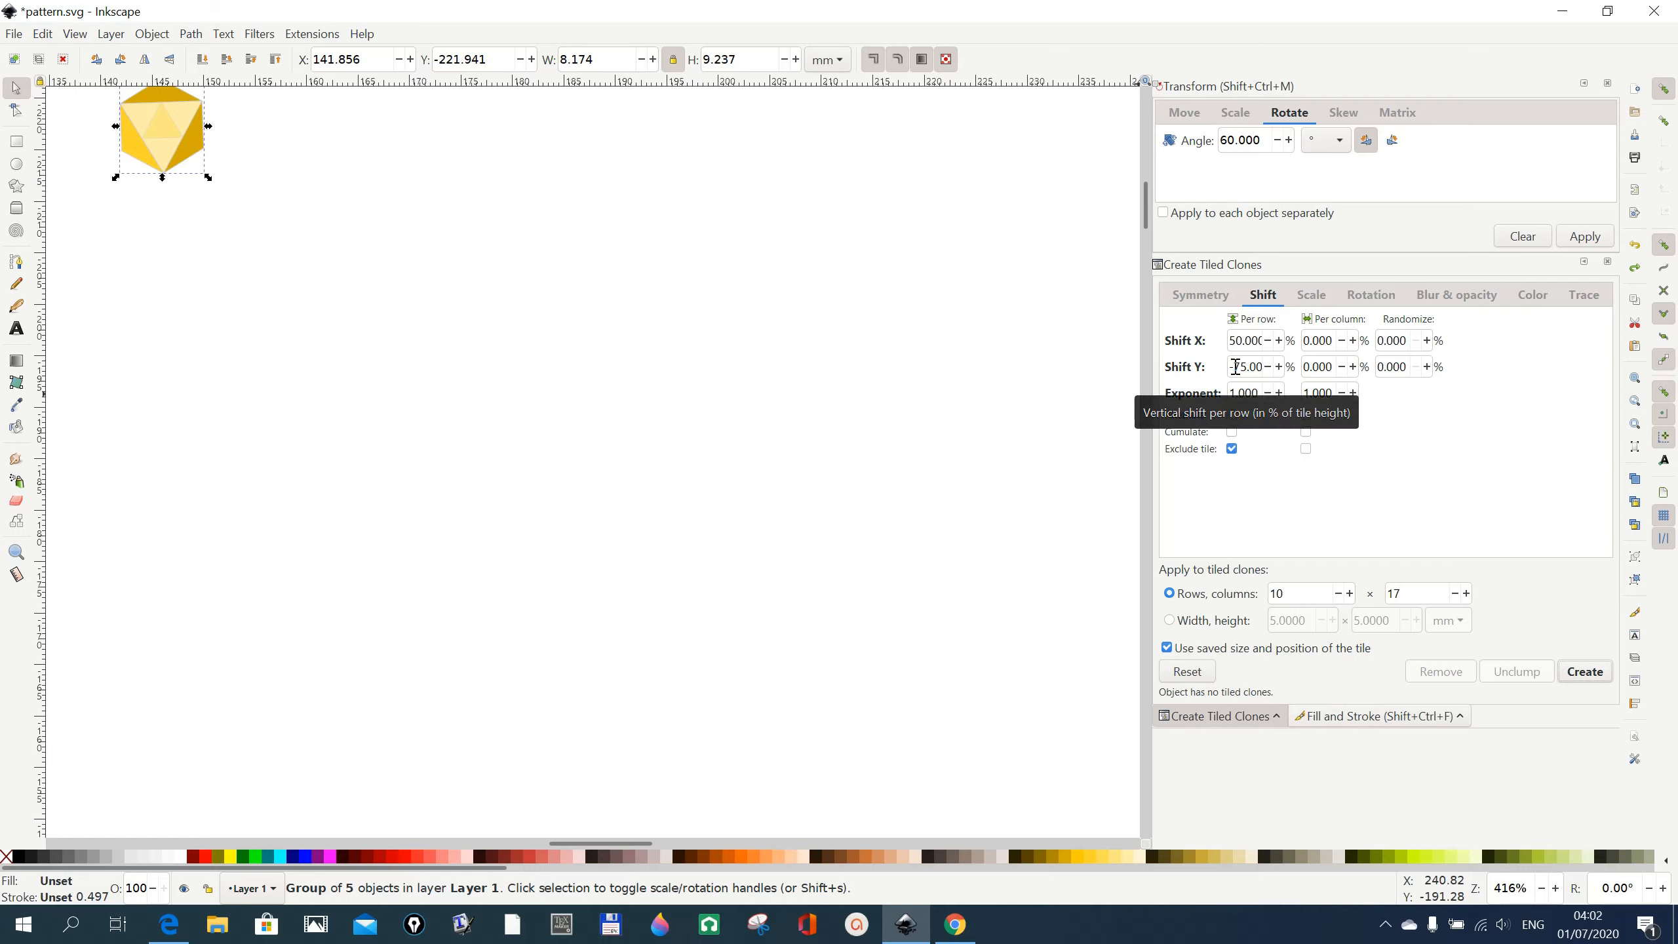
pyautogui.click(1236, 366)
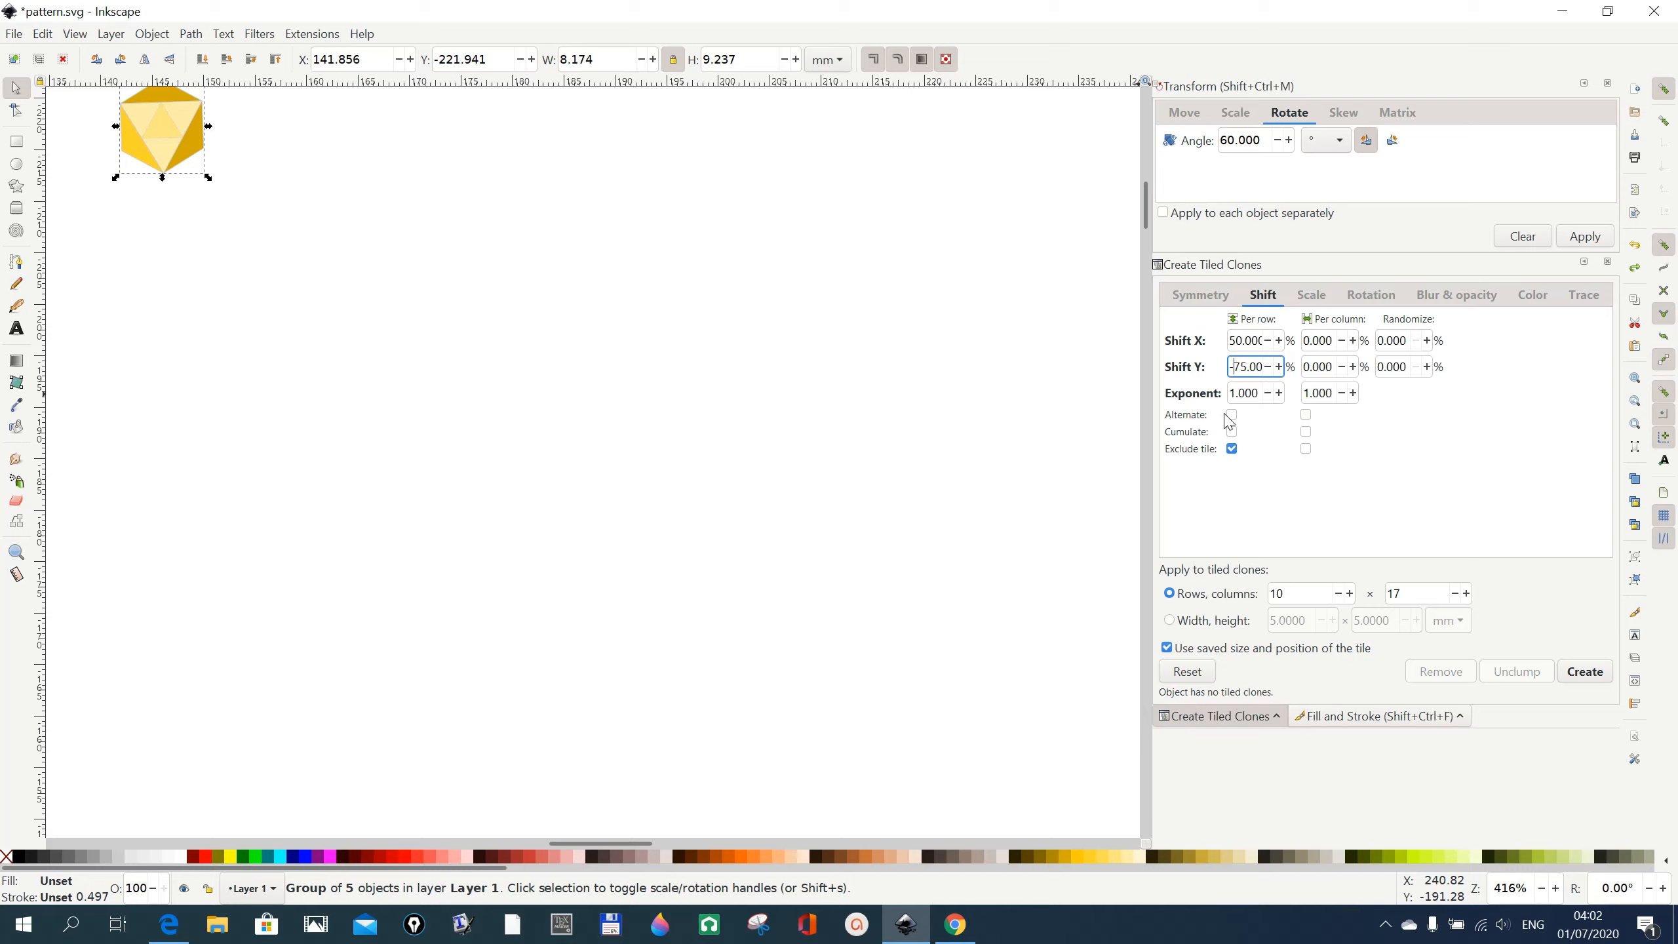
pyautogui.press('BackSpace')
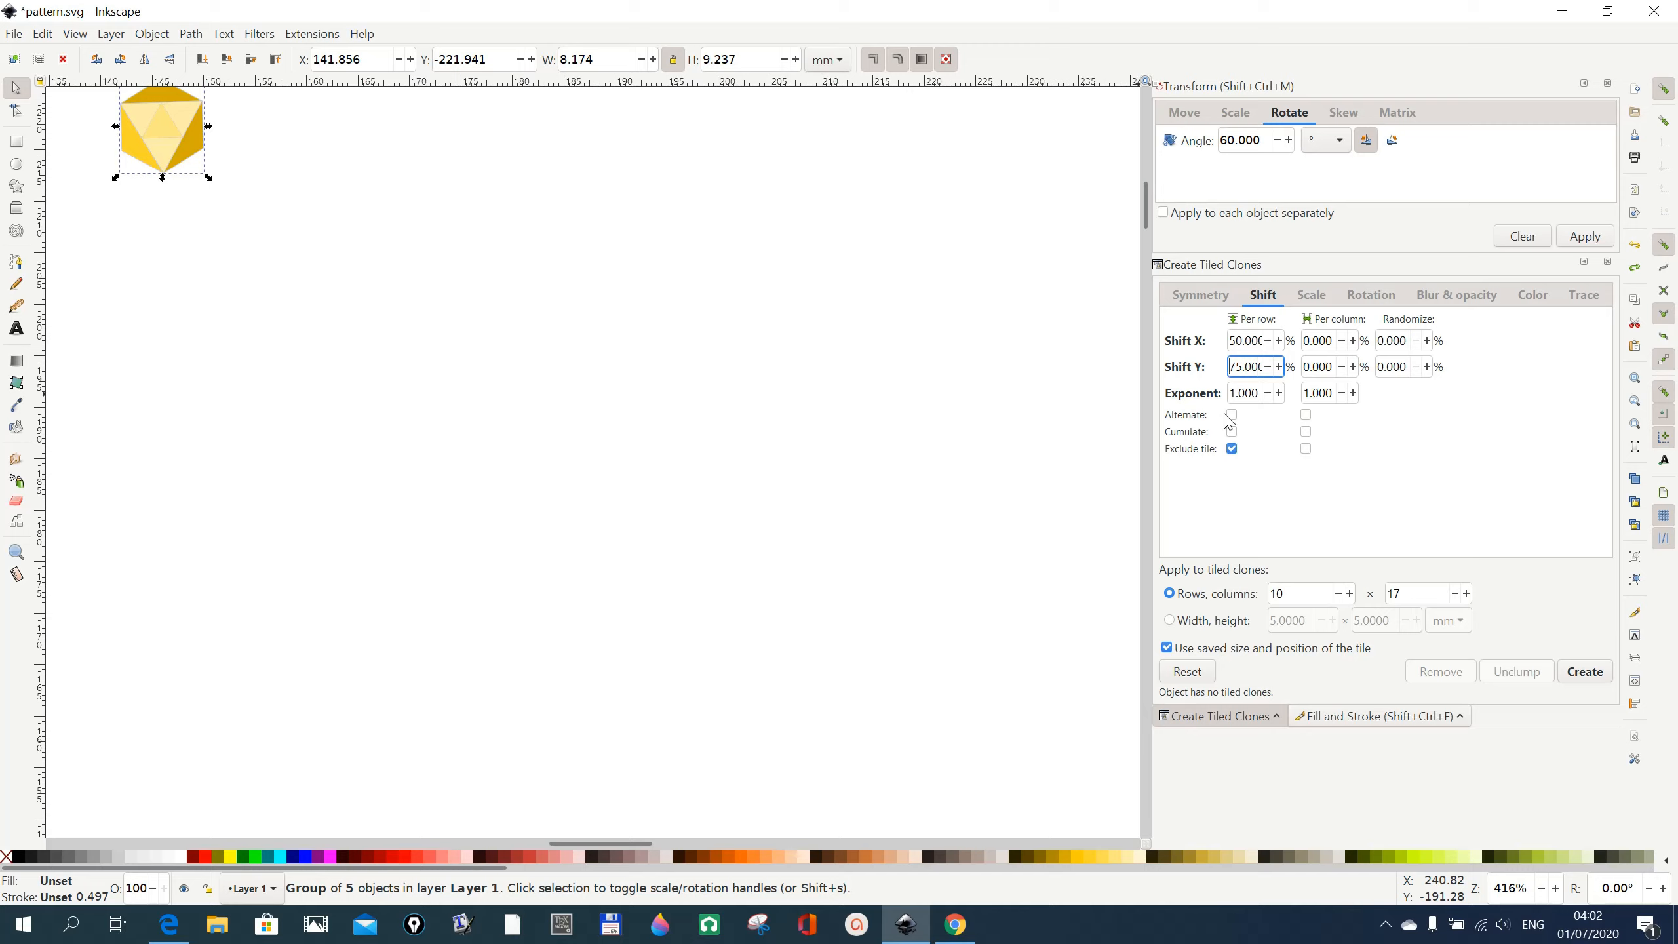